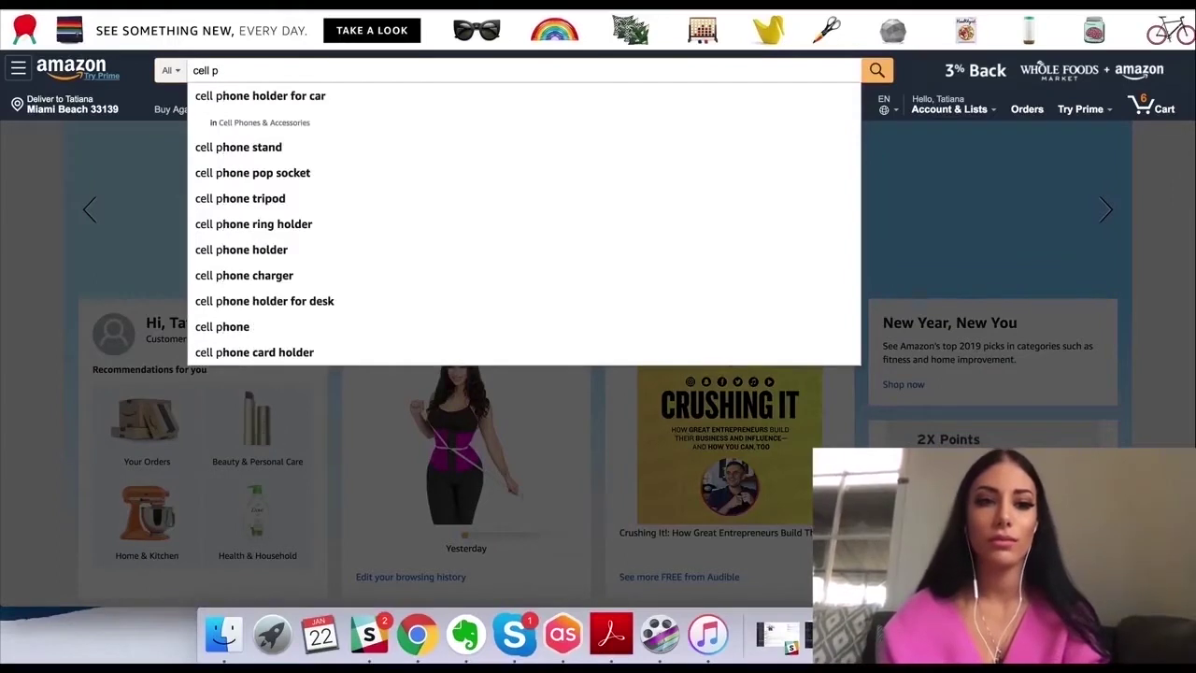
Search Amazon for "cell phone holder for car" and look over the first product results
click(290, 98)
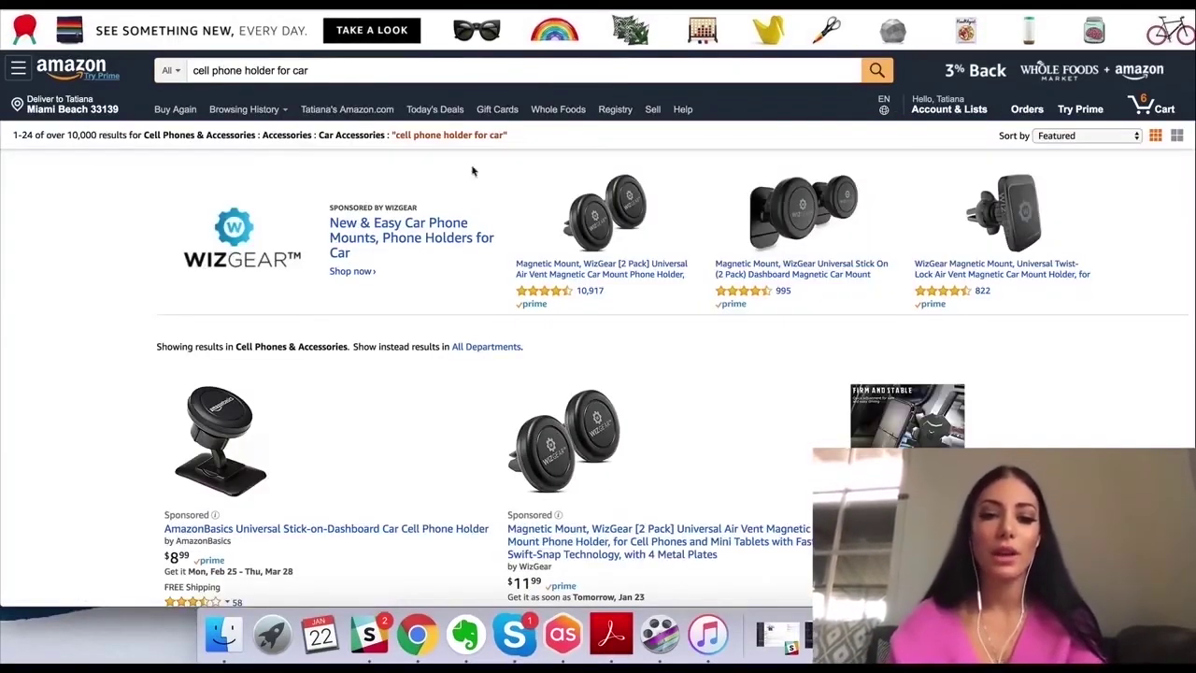
scroll(736, 408, down, 2)
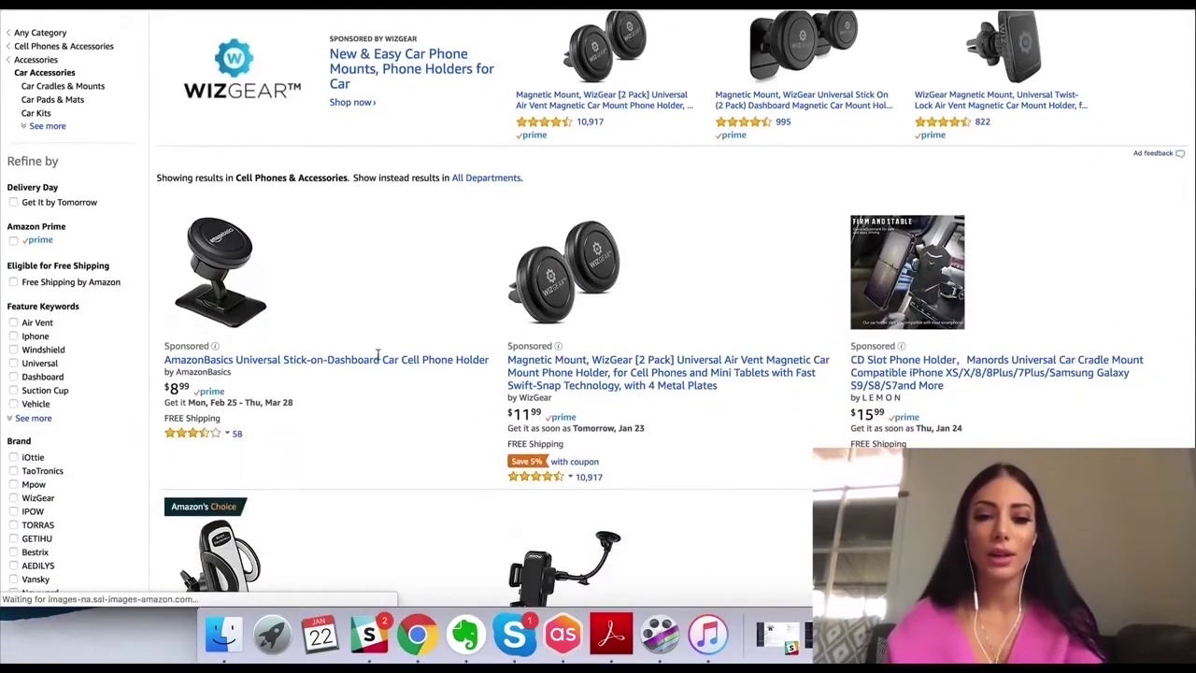
scroll(757, 374, down, 3)
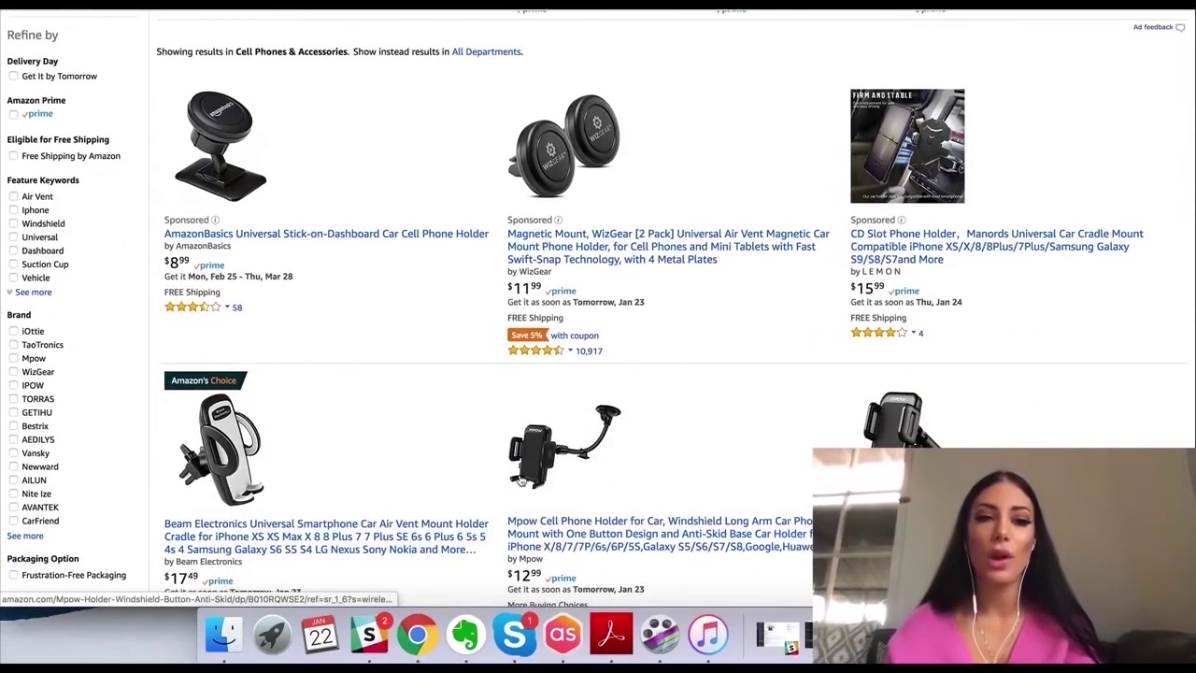
scroll(351, 407, up, 3)
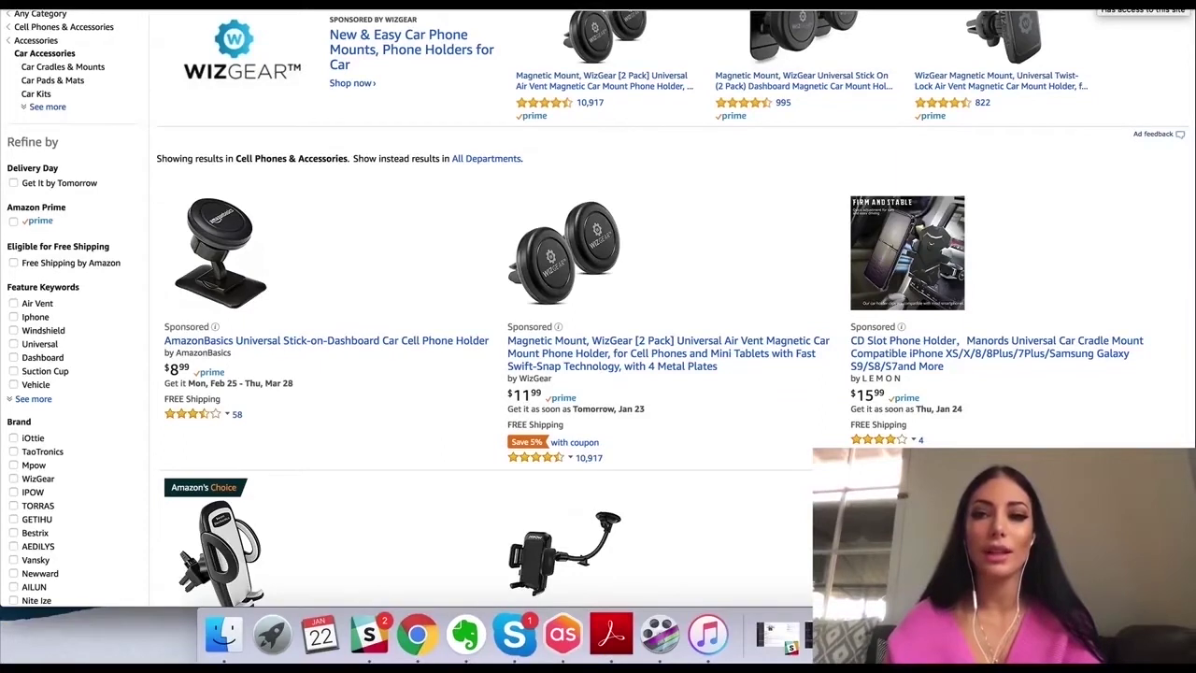
Run the Jungle Scout Pro extension on the search results and review the sales, price and review averages and the opportunity score
click(1142, 4)
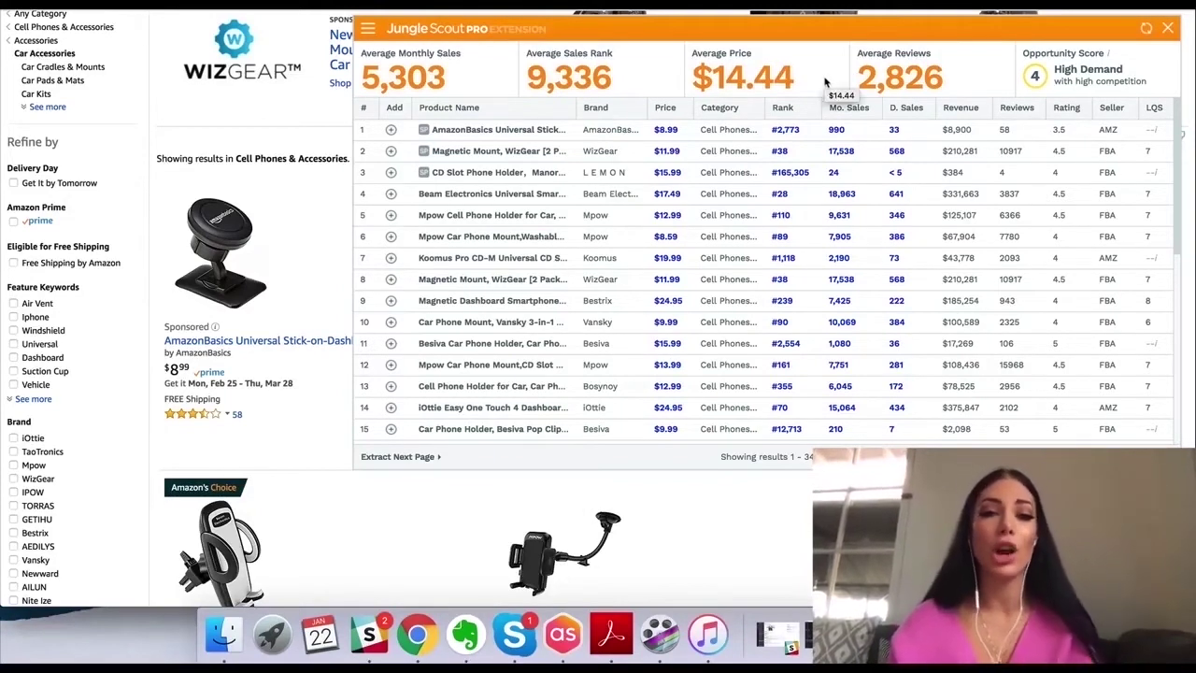
scroll(252, 374, down, 3)
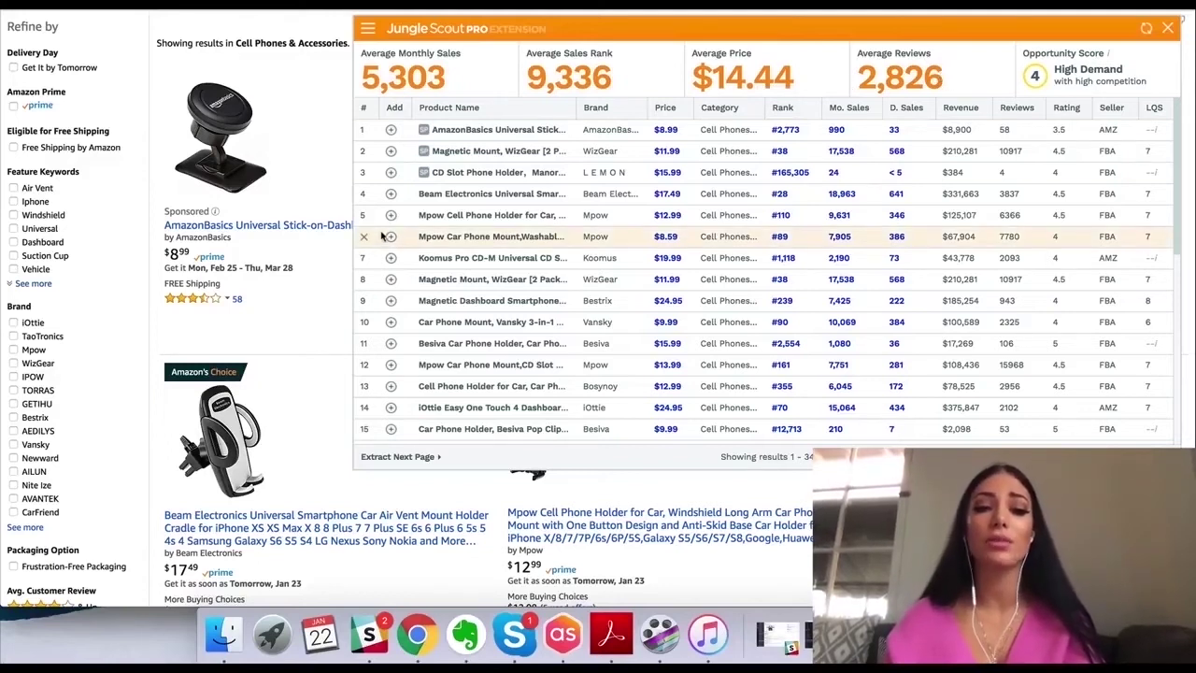
scroll(304, 347, down, 2)
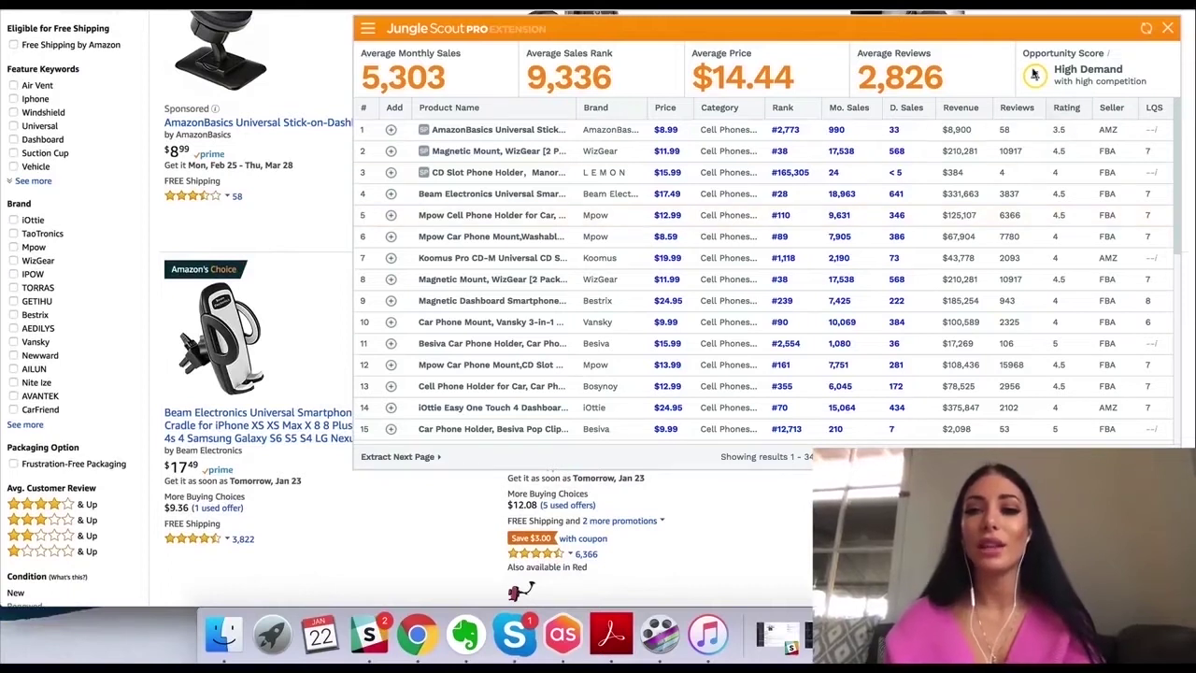
mouse_move(1108, 58)
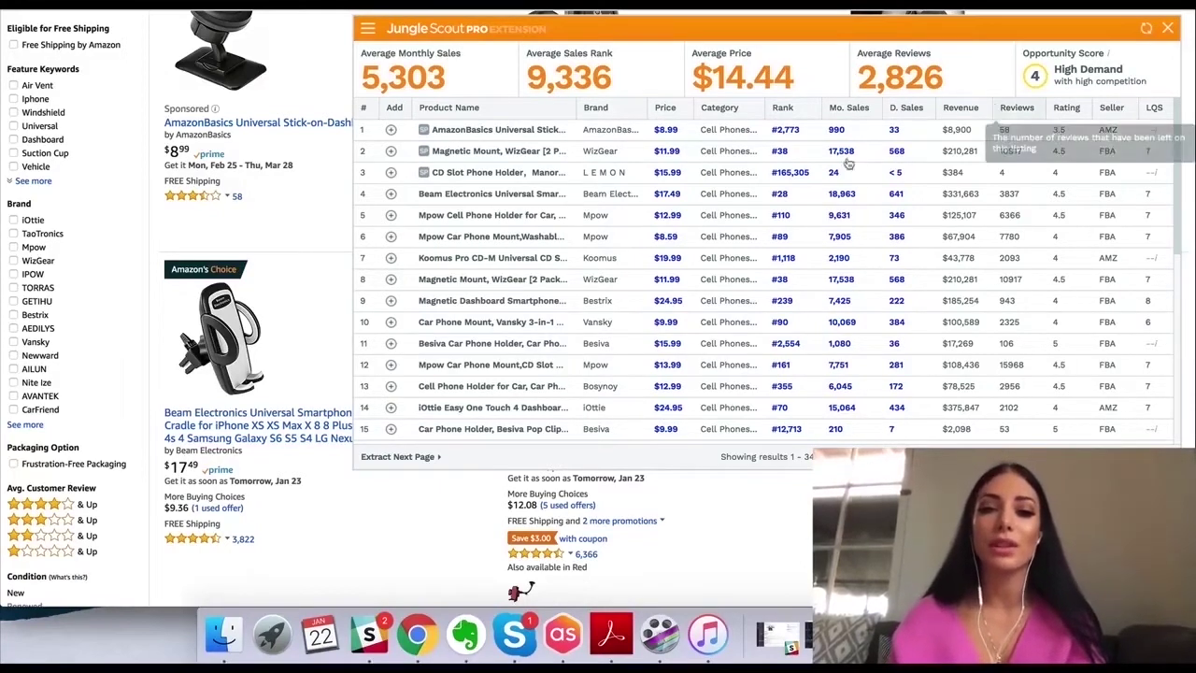
Preview the first few products in the Jungle Scout table, from the AmazonBasics holder to the Mpow holder, and check their figures
mouse_move(527, 134)
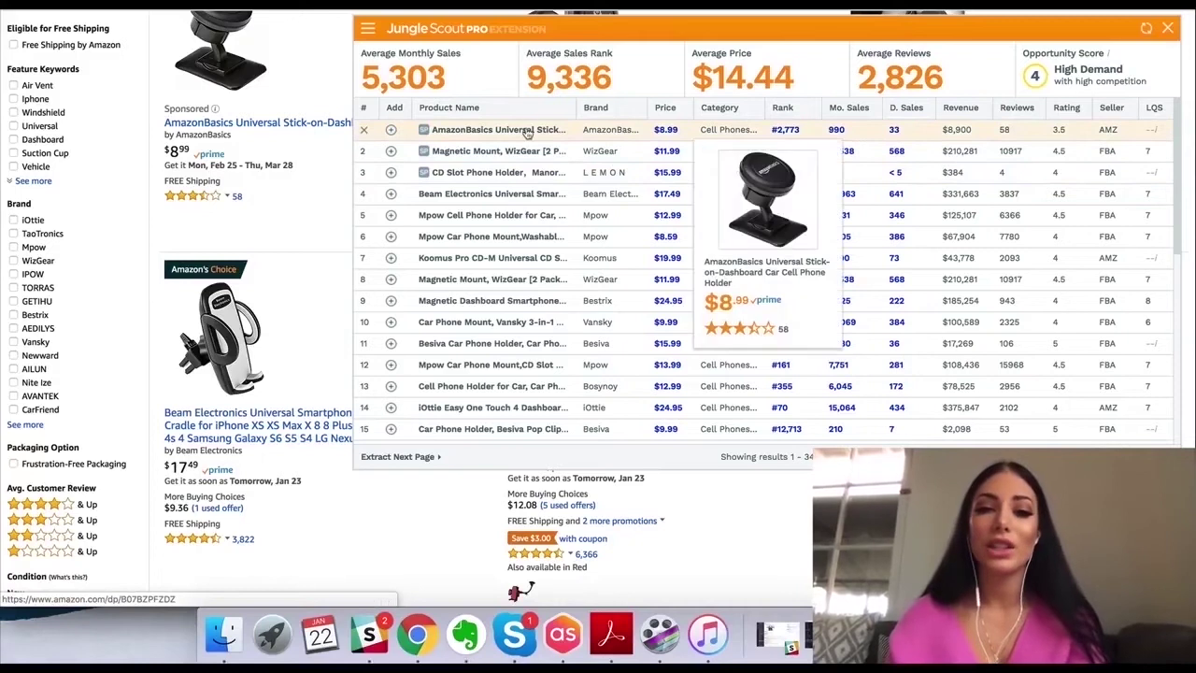
mouse_move(425, 152)
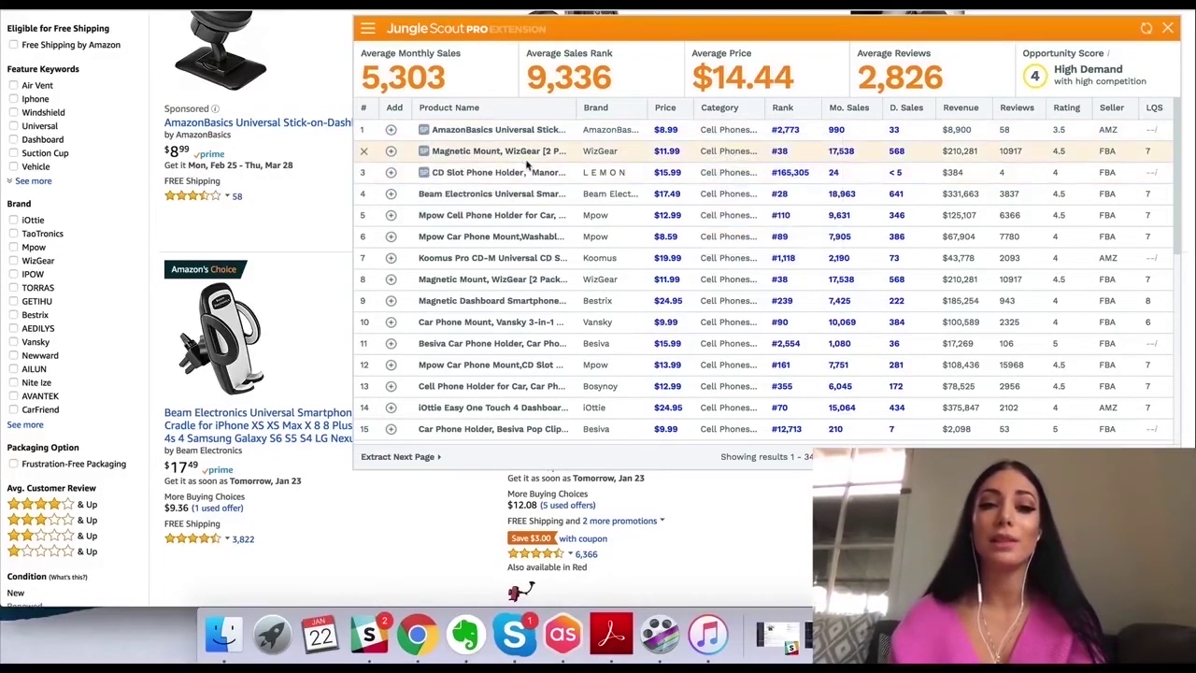
mouse_move(504, 171)
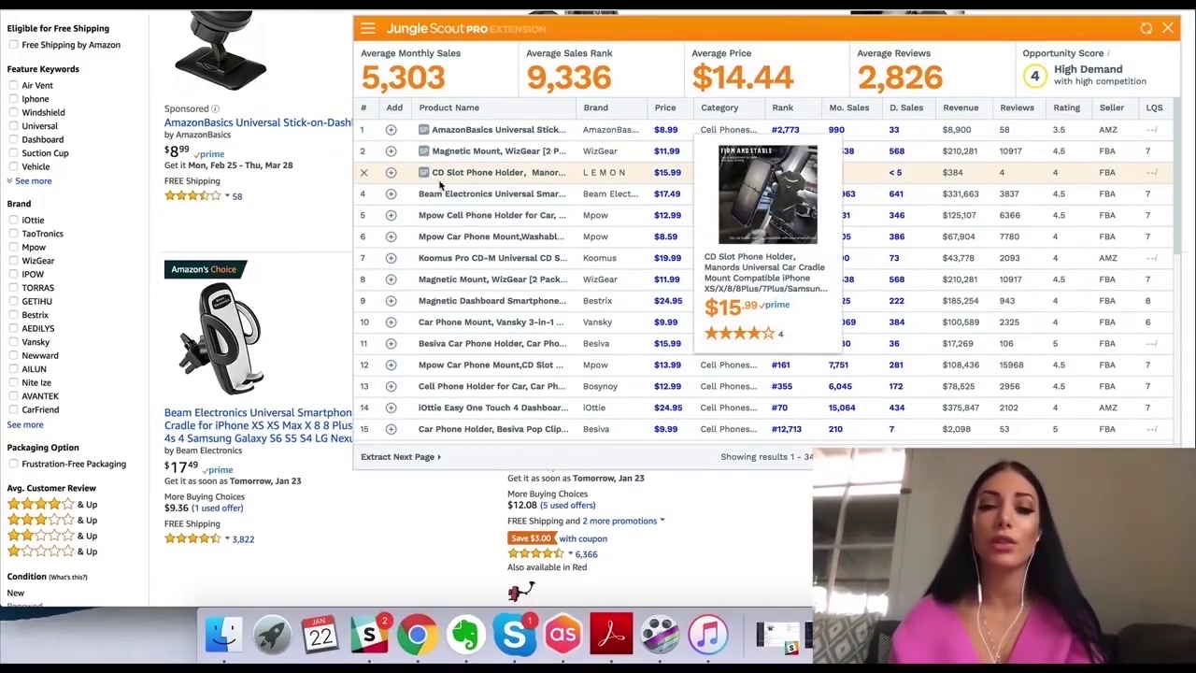
mouse_move(474, 191)
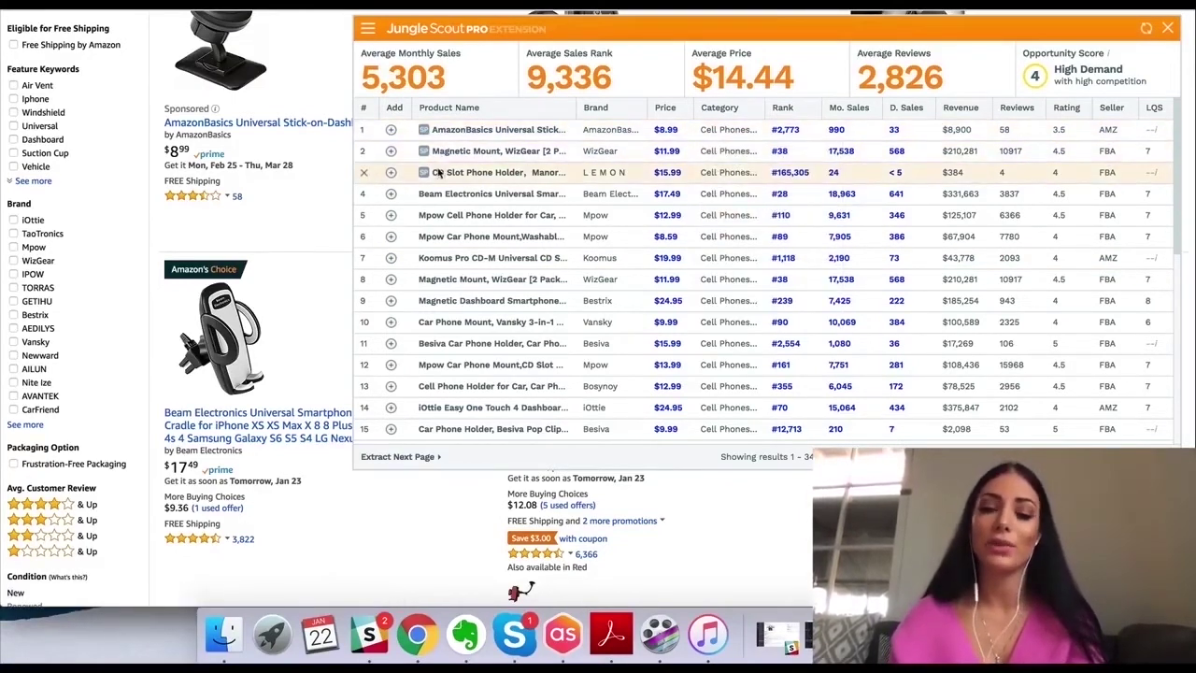
mouse_move(438, 174)
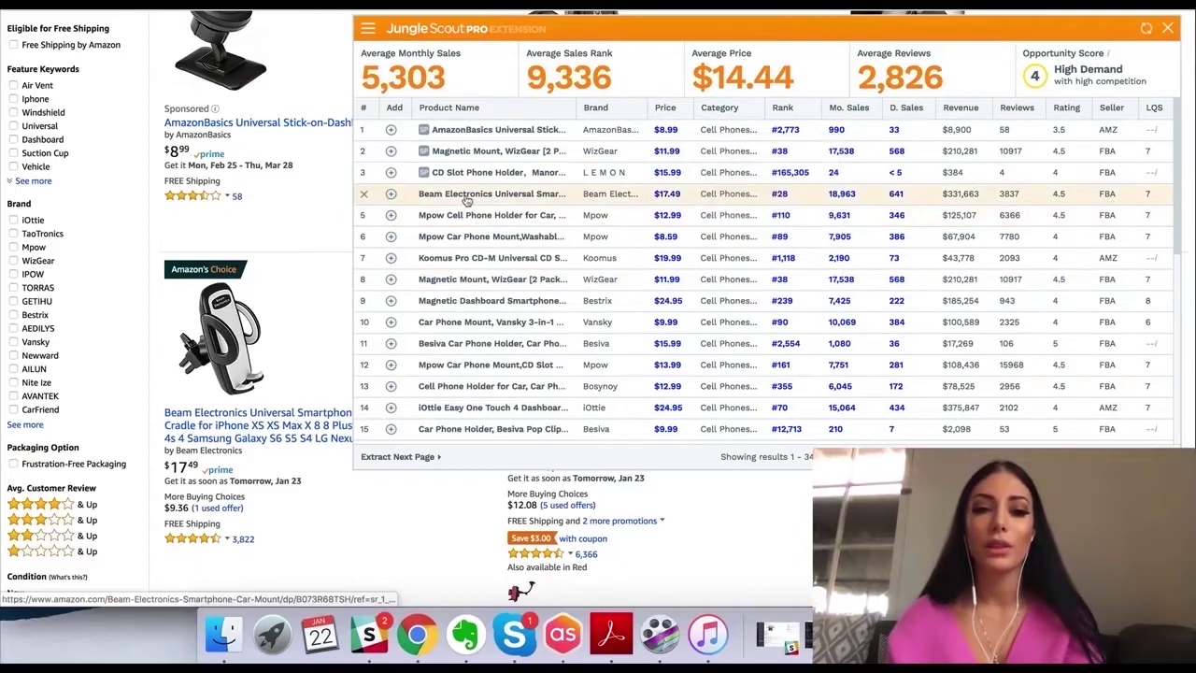
mouse_move(461, 224)
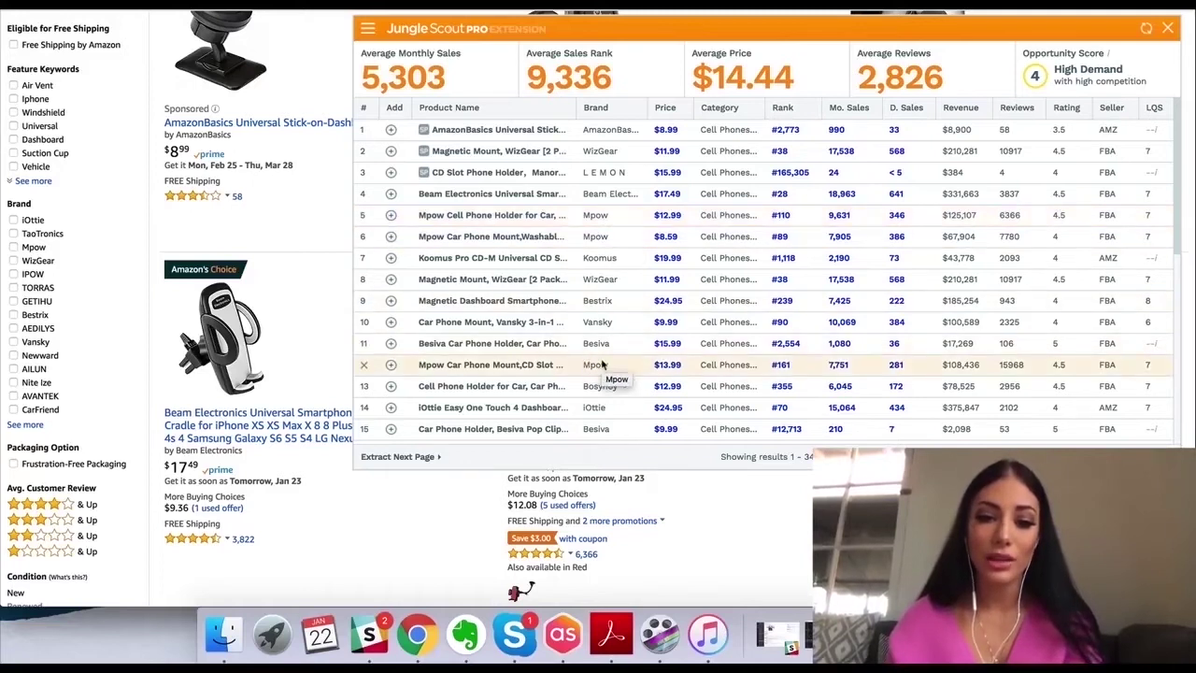
Look through the Jungle Scout product table to compare the brands and categories of the competing listings
scroll(602, 364, down, 5)
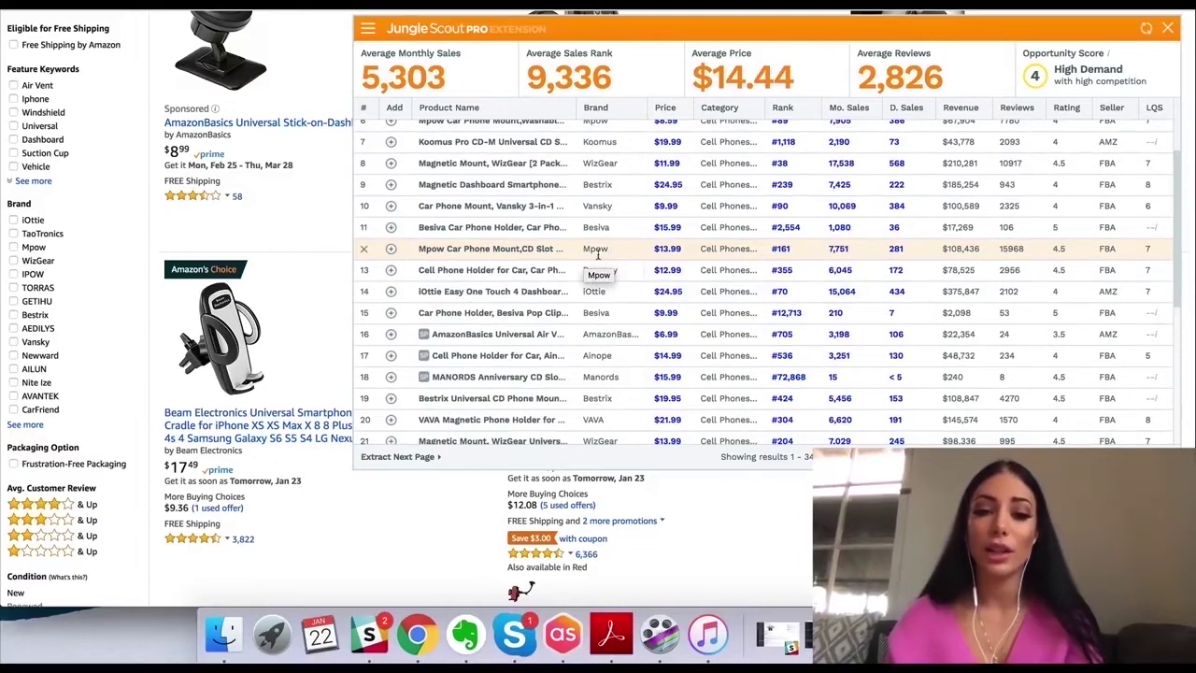
scroll(603, 252, down, 5)
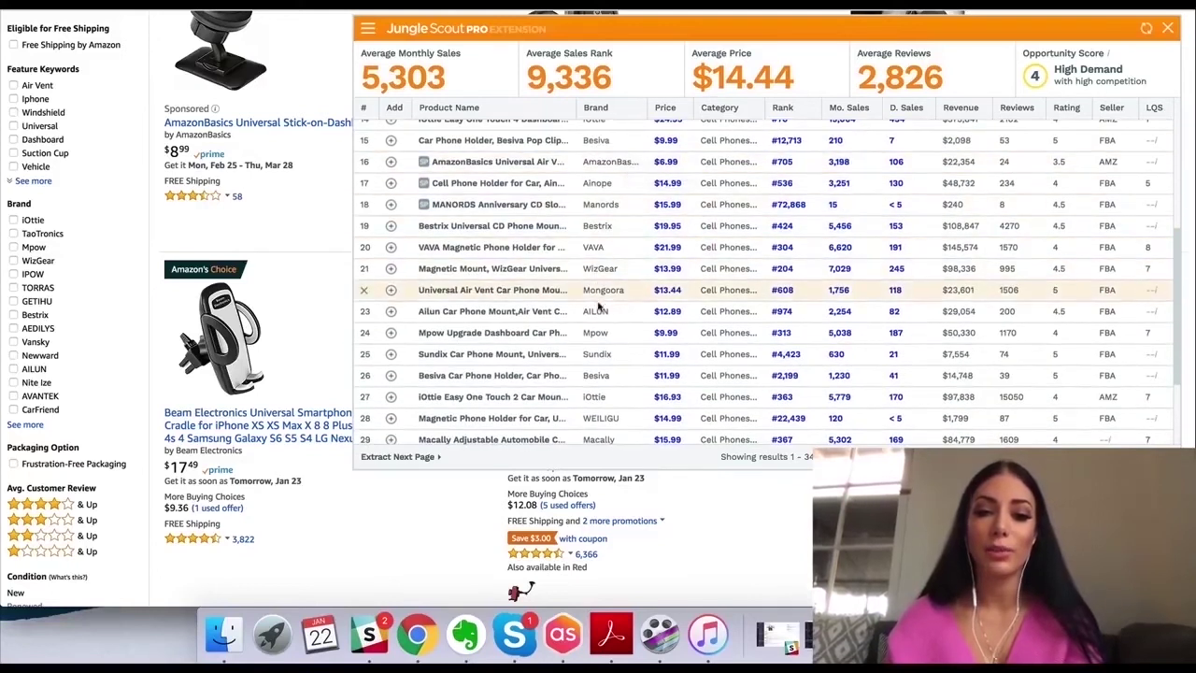
scroll(603, 328, up, 6)
scroll(605, 274, up, 3)
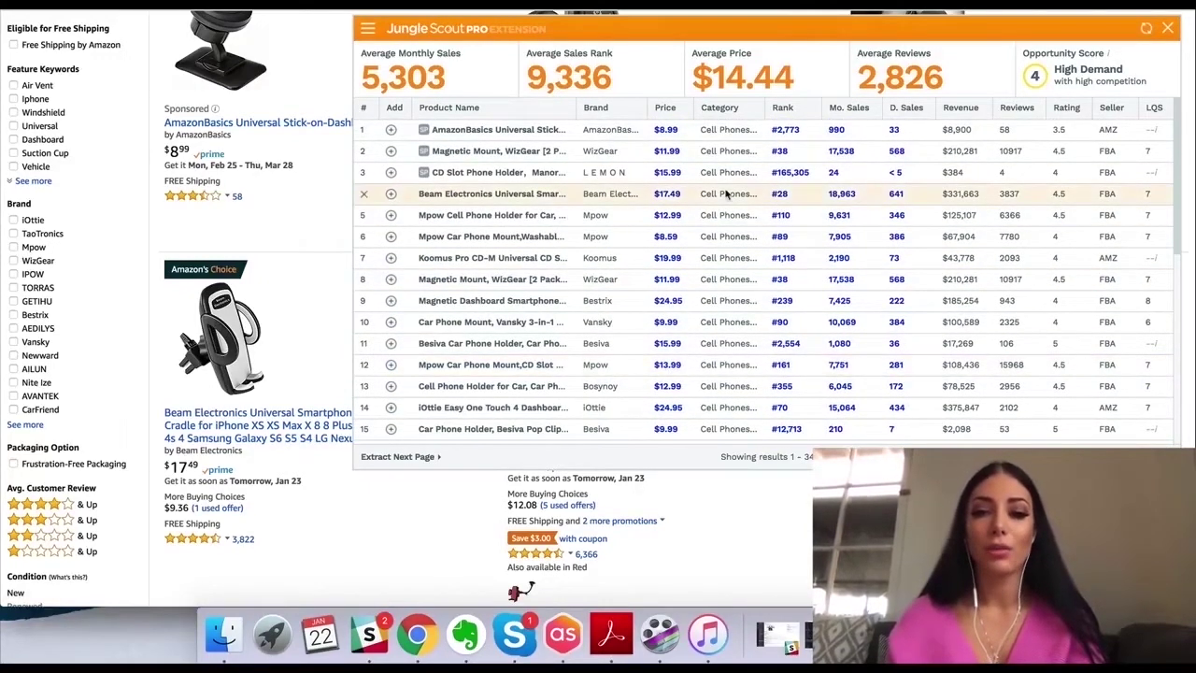
scroll(723, 170, down, 2)
scroll(722, 307, down, 5)
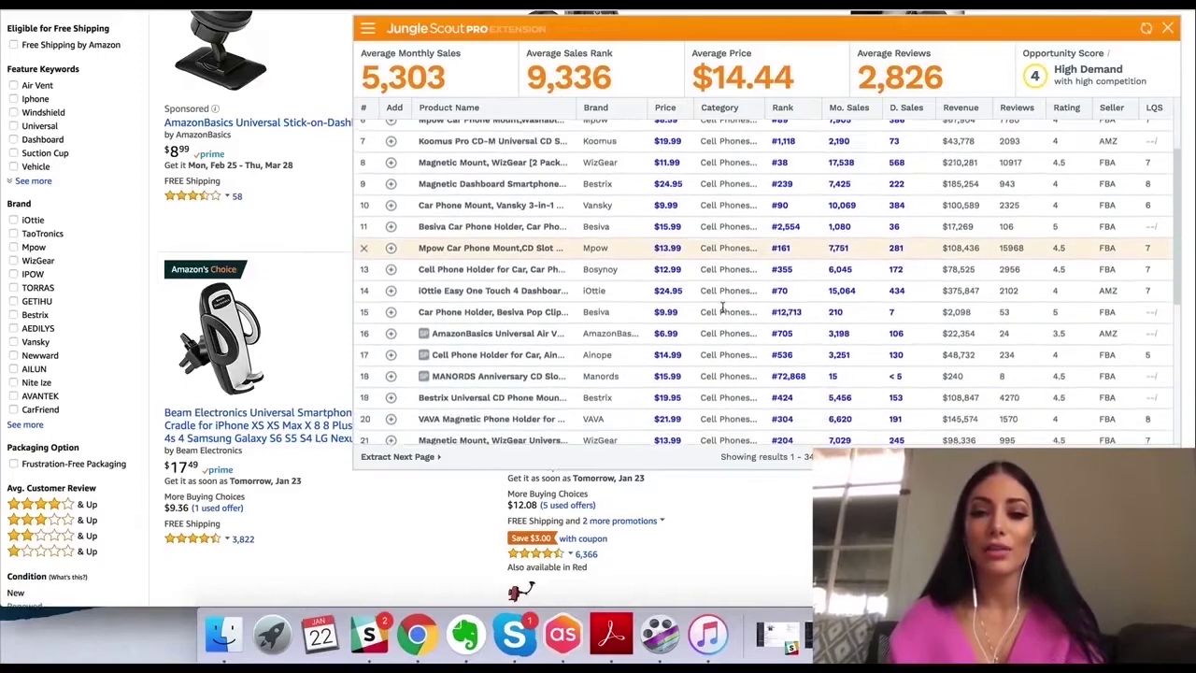
scroll(723, 306, up, 5)
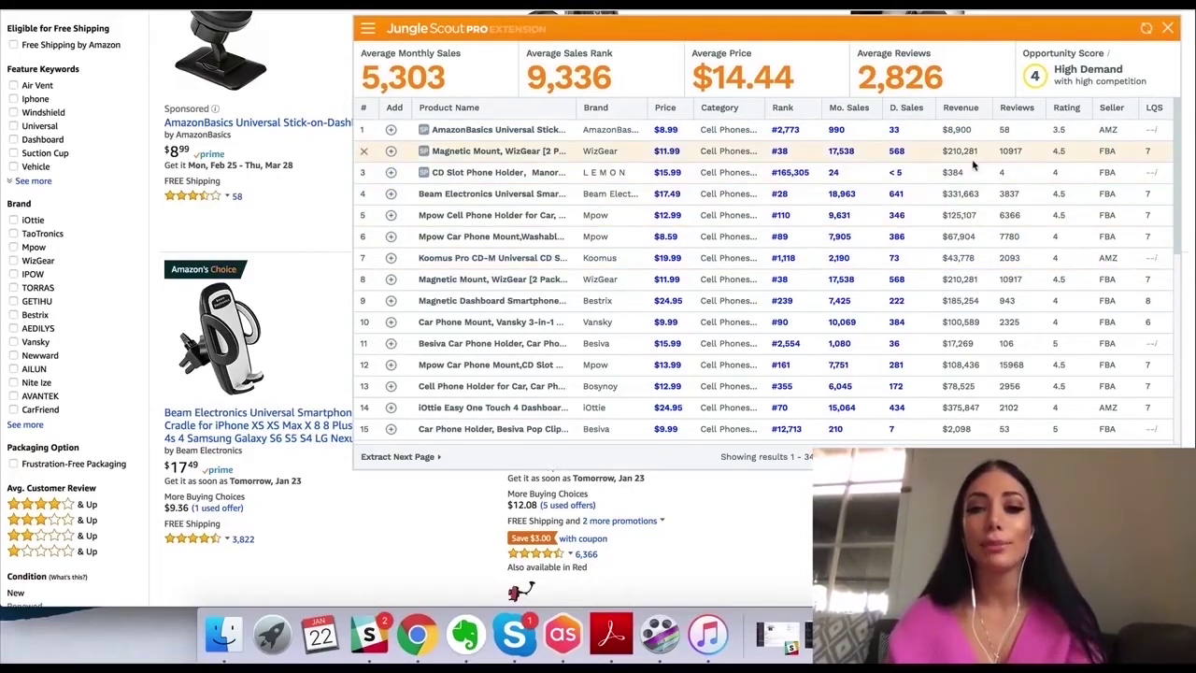
Compare revenue against review counts for the listings in the upper half of the Jungle Scout table
mouse_move(444, 159)
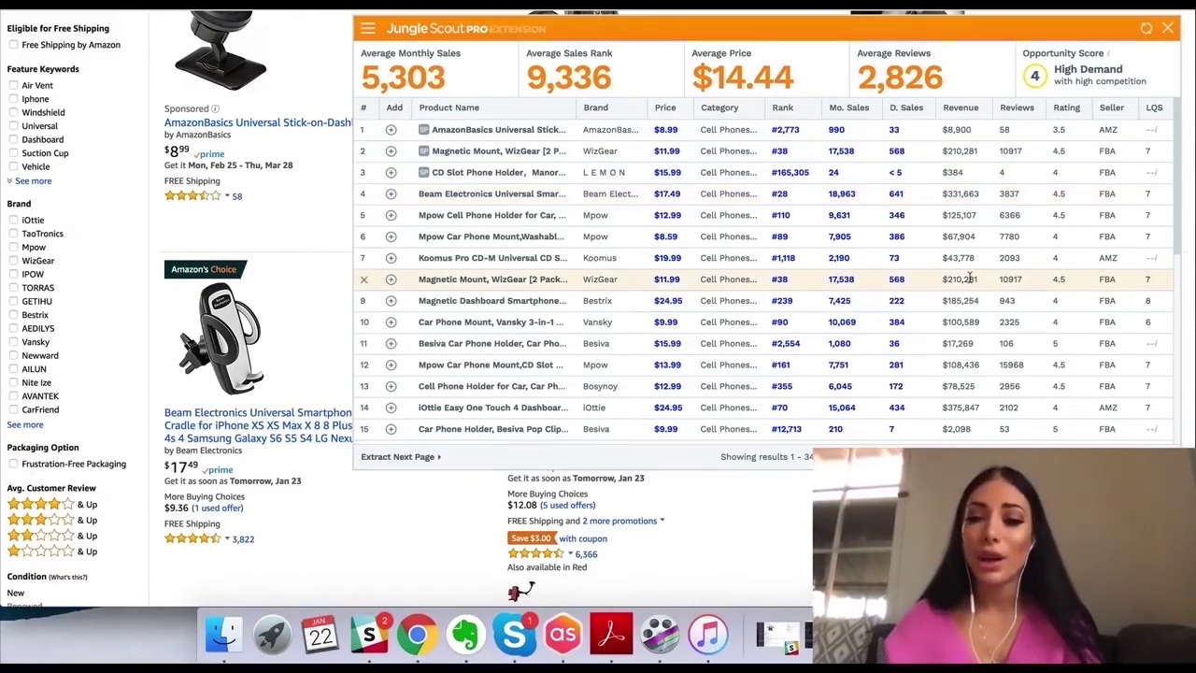
scroll(969, 277, down, 5)
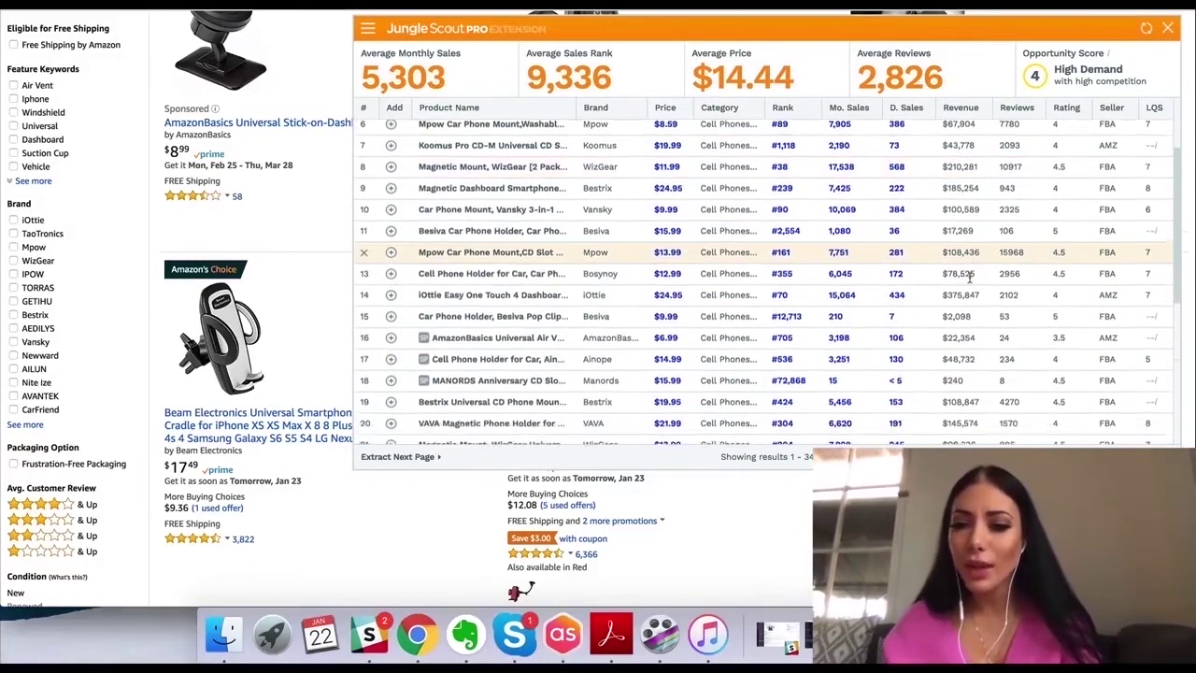
scroll(969, 227, up, 1)
scroll(969, 227, up, 3)
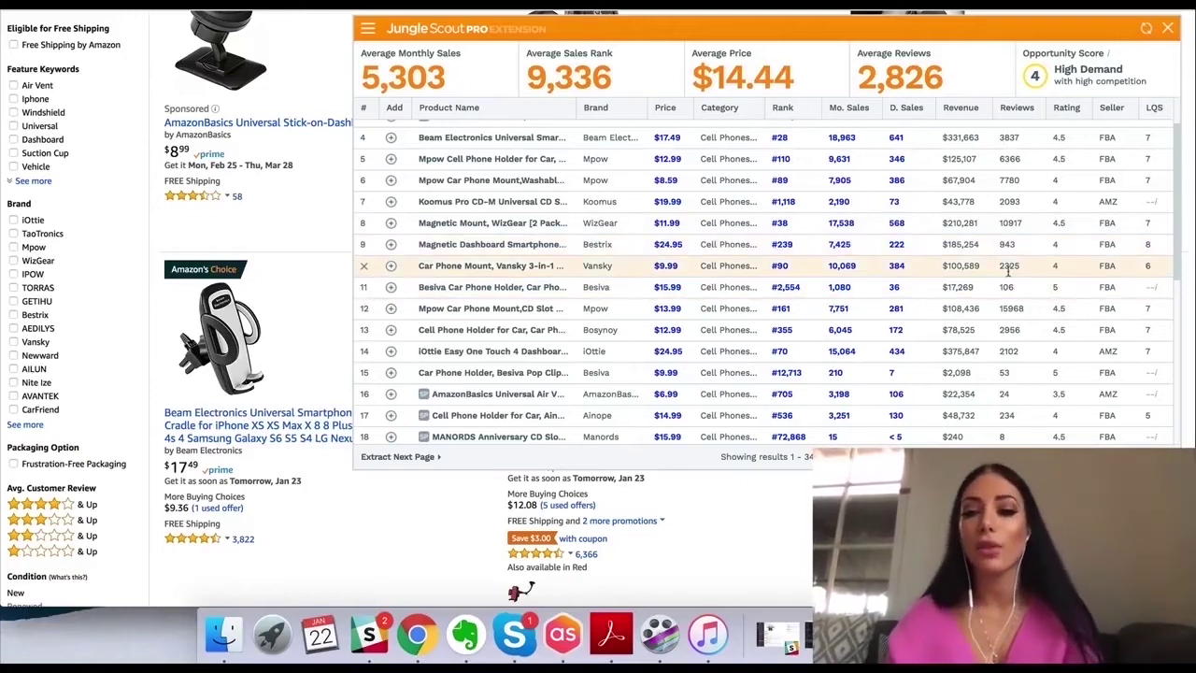
scroll(1008, 271, down, 5)
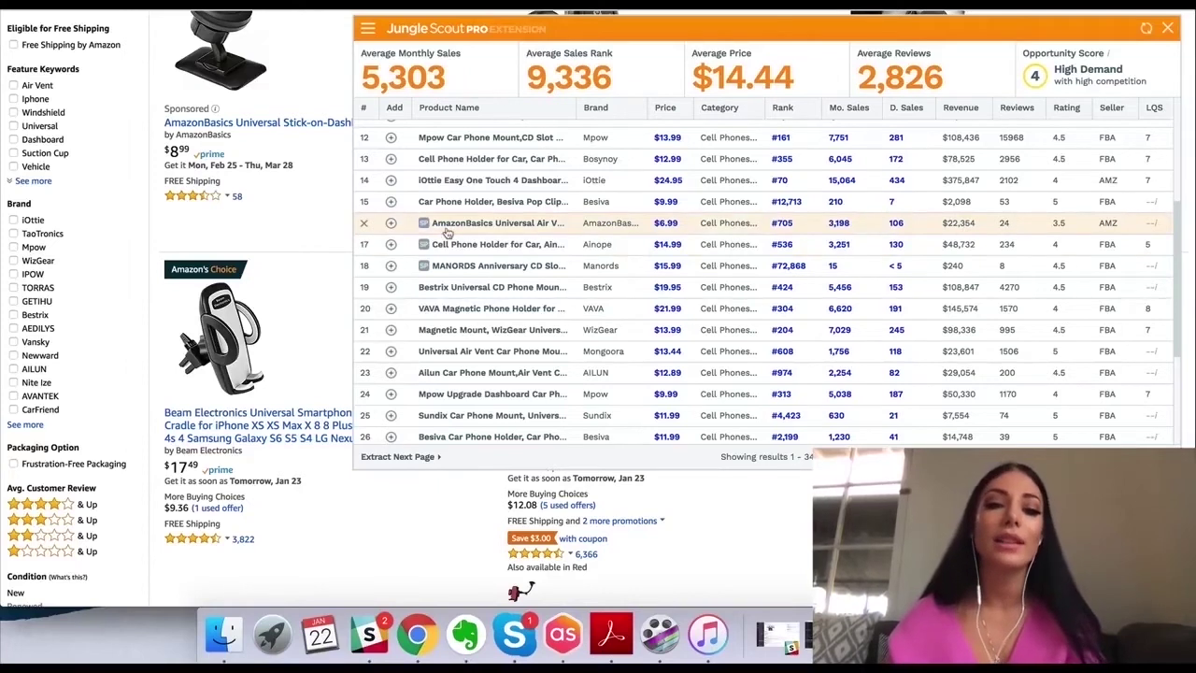
Examine the remaining listings down to row 34 for reviews, revenue and monthly sales, including the AmazonBasics, Besiva and Bestrix products
mouse_move(426, 228)
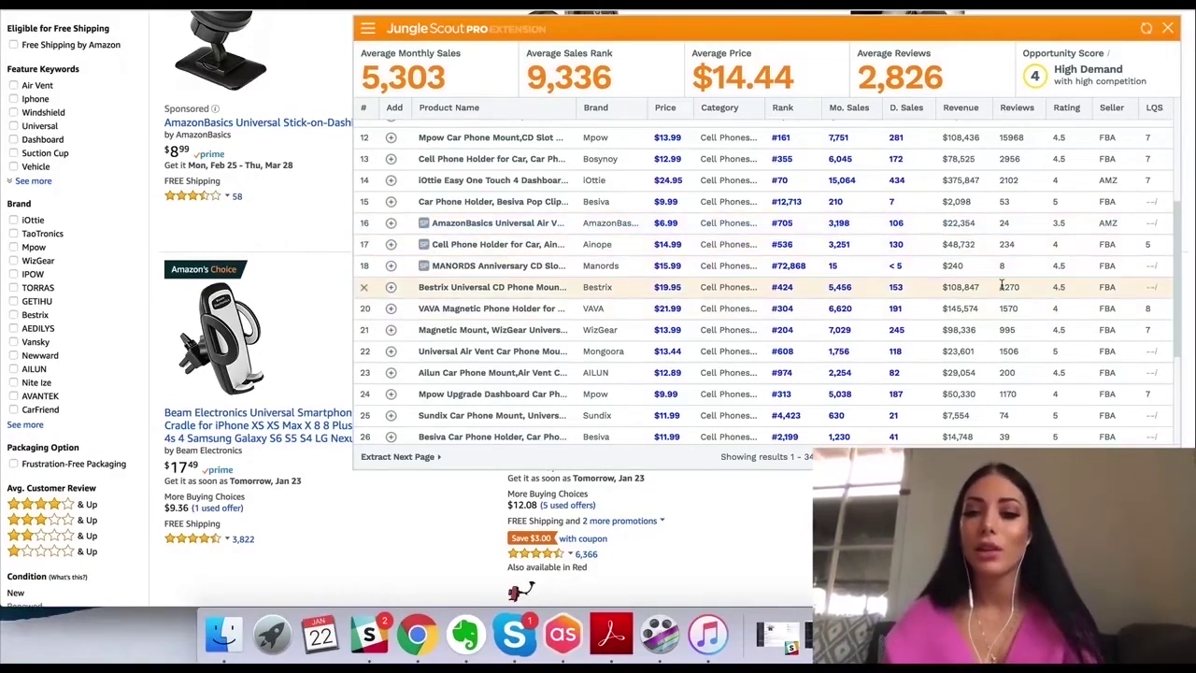
scroll(1002, 285, down, 4)
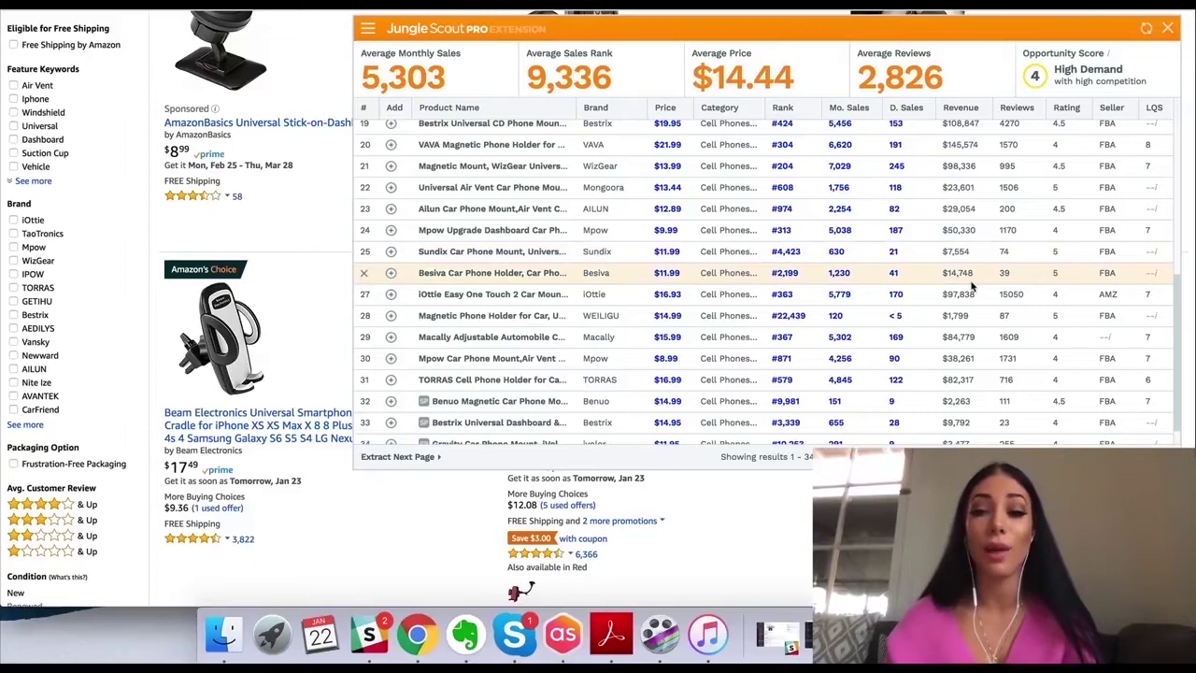
mouse_move(537, 276)
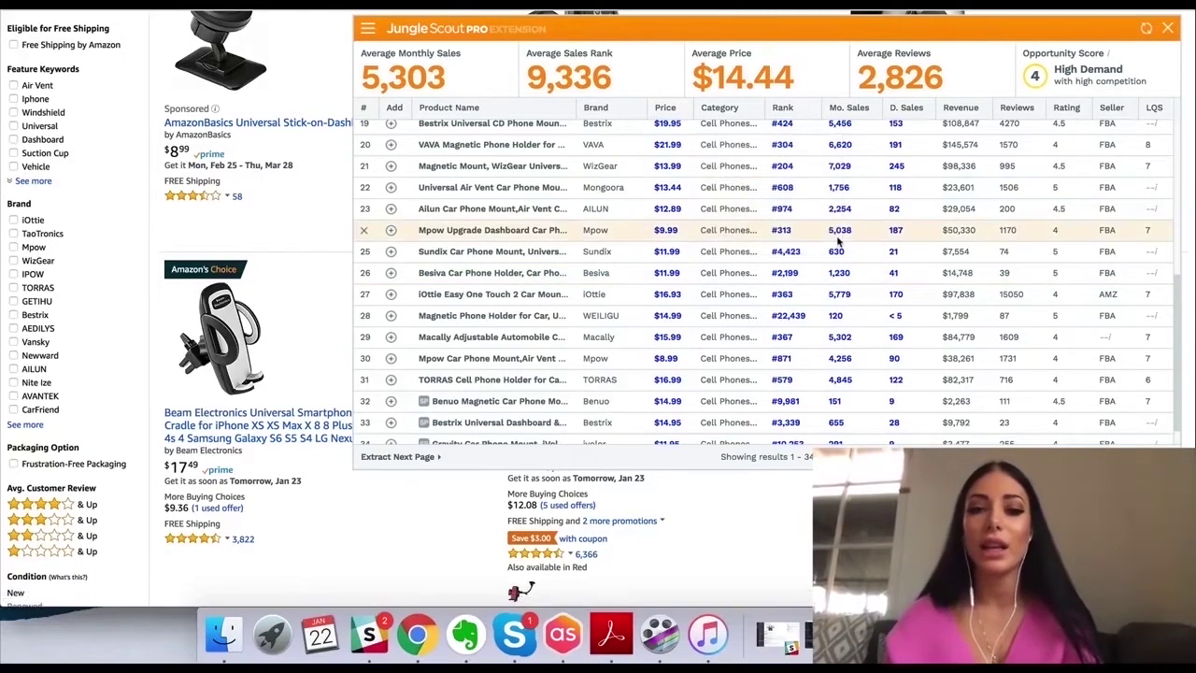
scroll(944, 252, down, 2)
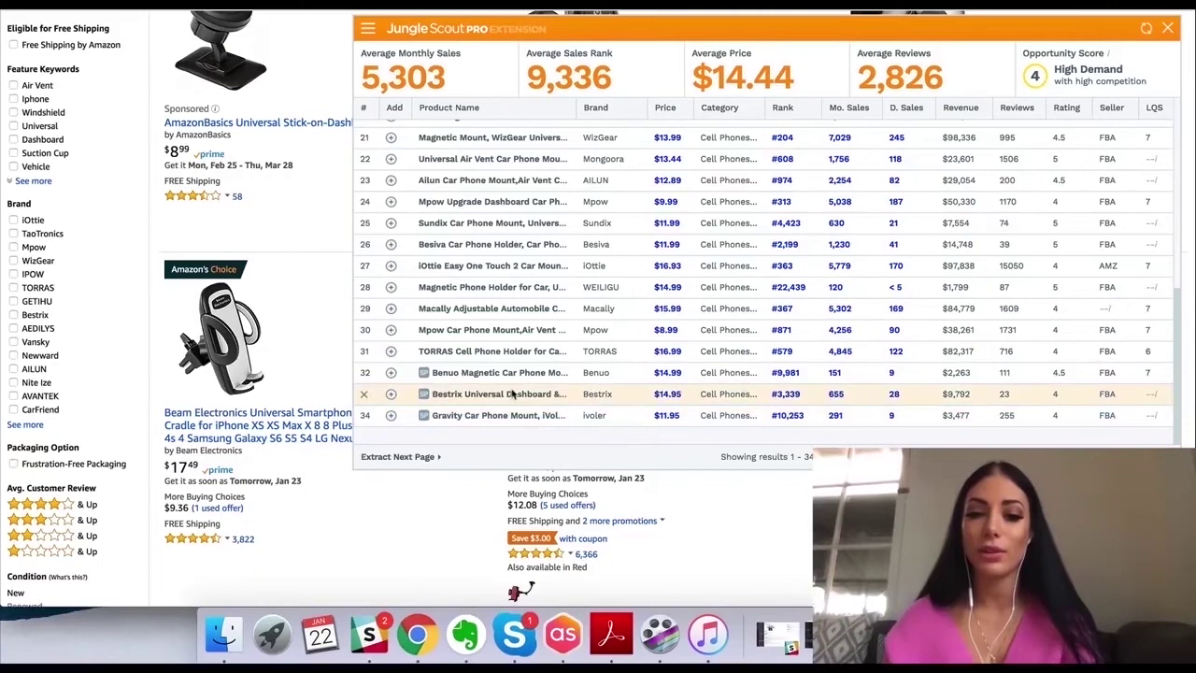
mouse_move(503, 399)
scroll(634, 280, up, 6)
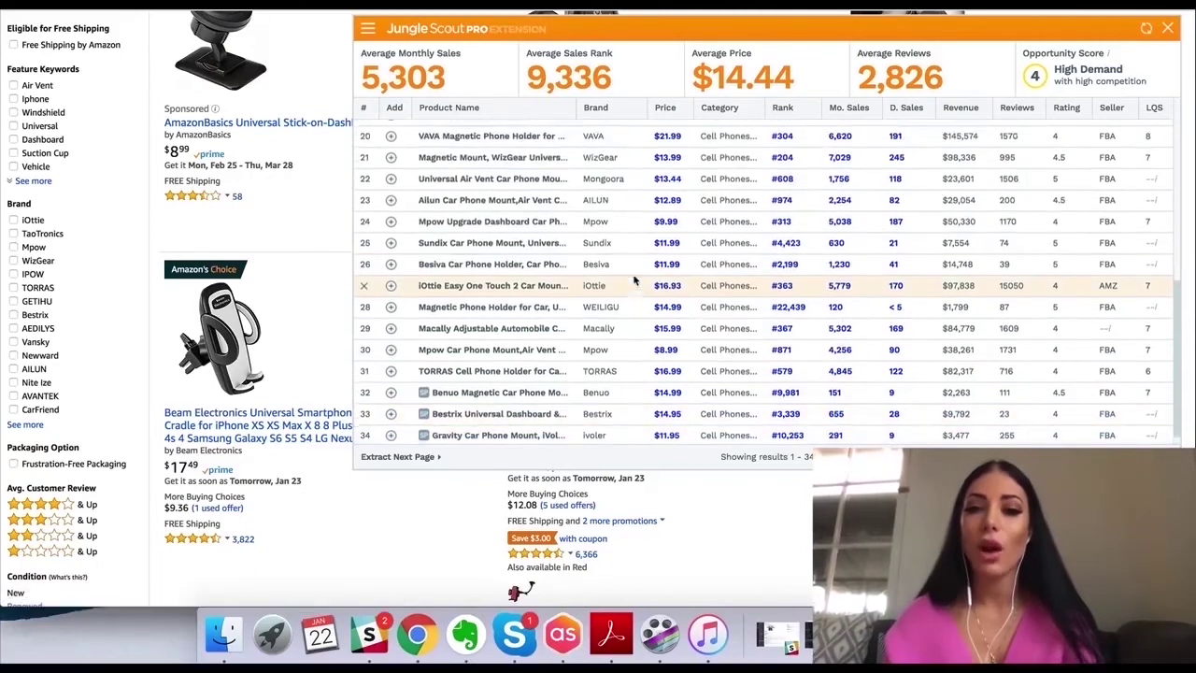
scroll(634, 281, up, 3)
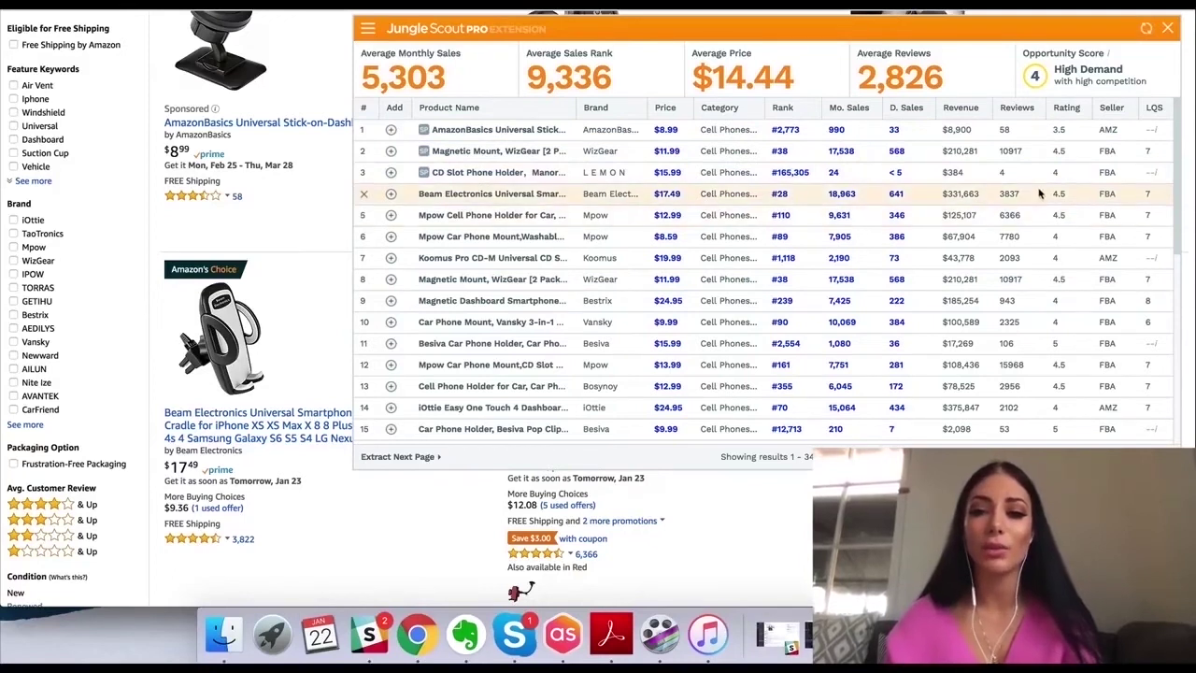
Open the Besiva silicone dashboard phone holder's Amazon page from the table and inspect its second image, deal price and Prime information
scroll(1013, 236, down, 5)
scroll(1012, 237, up, 3)
scroll(1012, 237, up, 2)
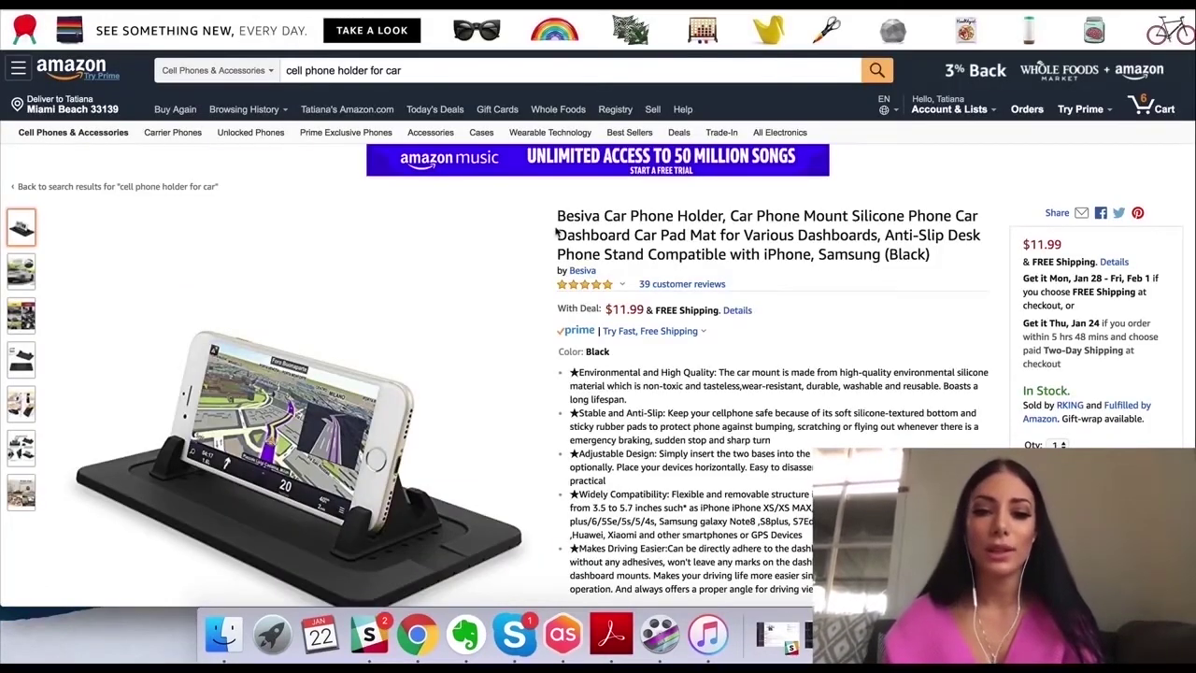
scroll(214, 286, down, 3)
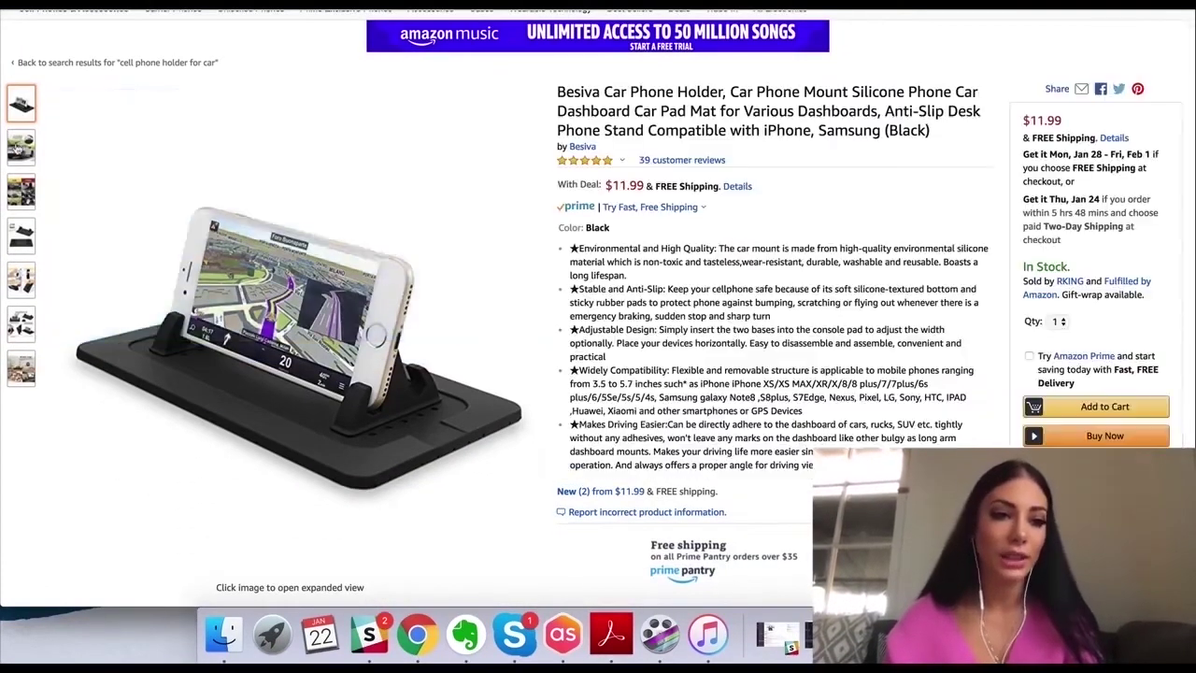
mouse_move(21, 146)
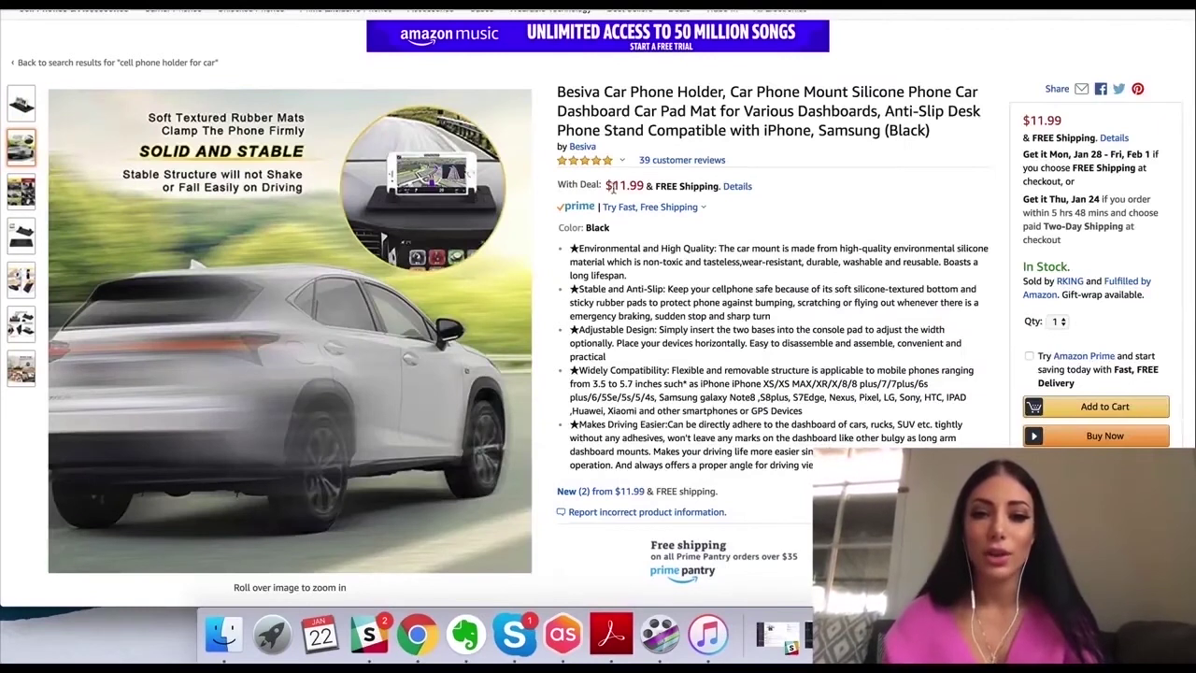
drag(606, 186, 644, 186)
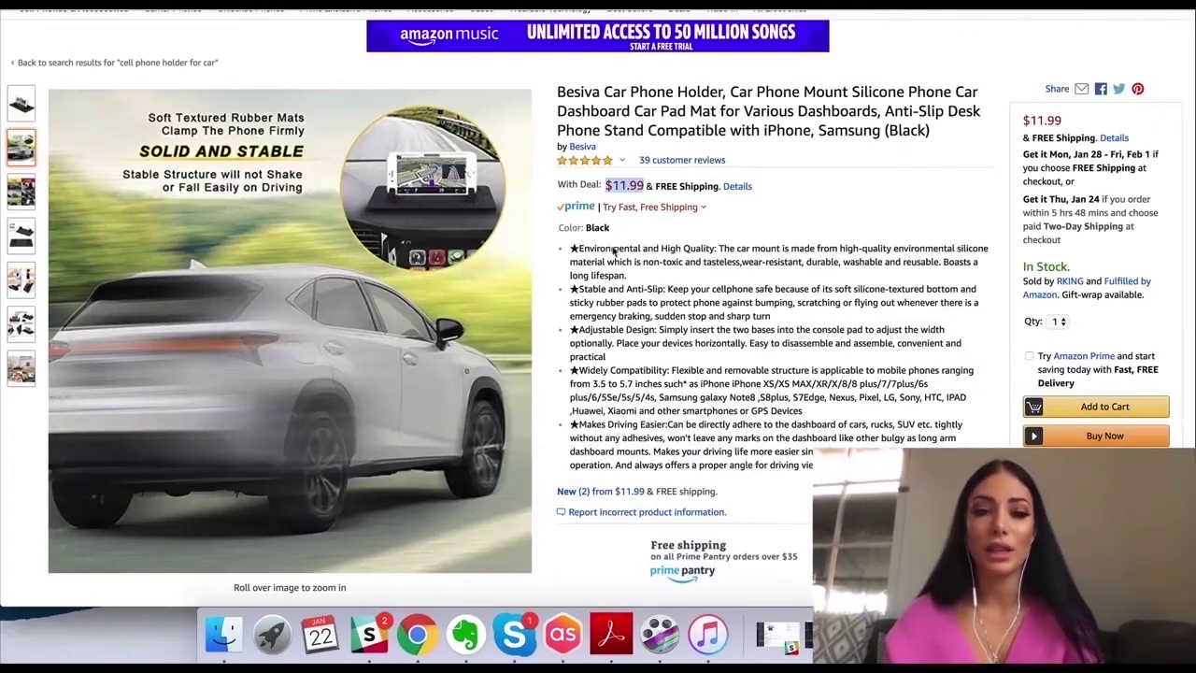
click(791, 209)
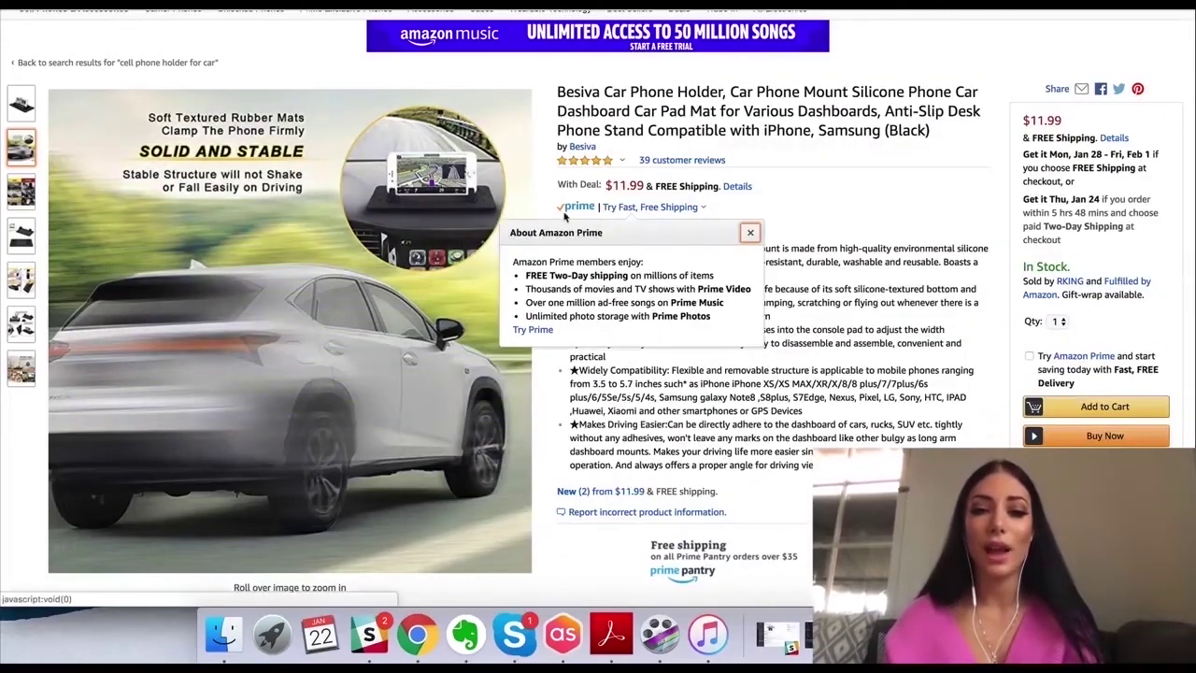
mouse_move(662, 214)
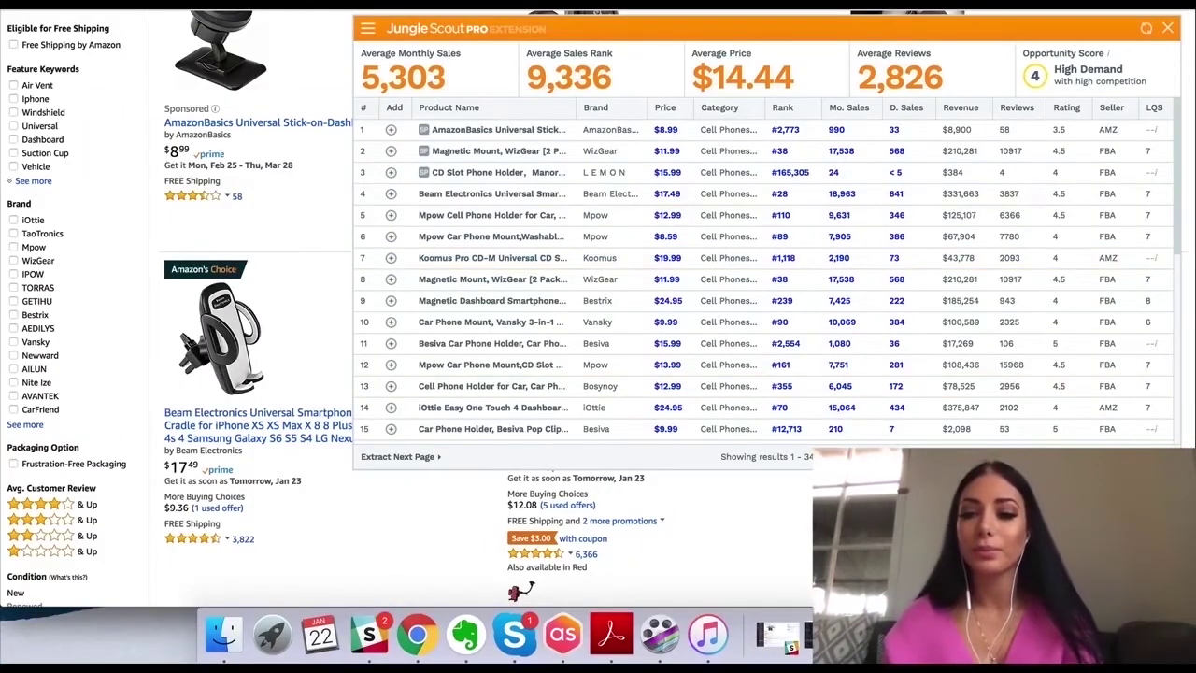
Review the product word cloud for the car phone holder listings, highlight the word "Cell", and close the cloud
click(1071, 457)
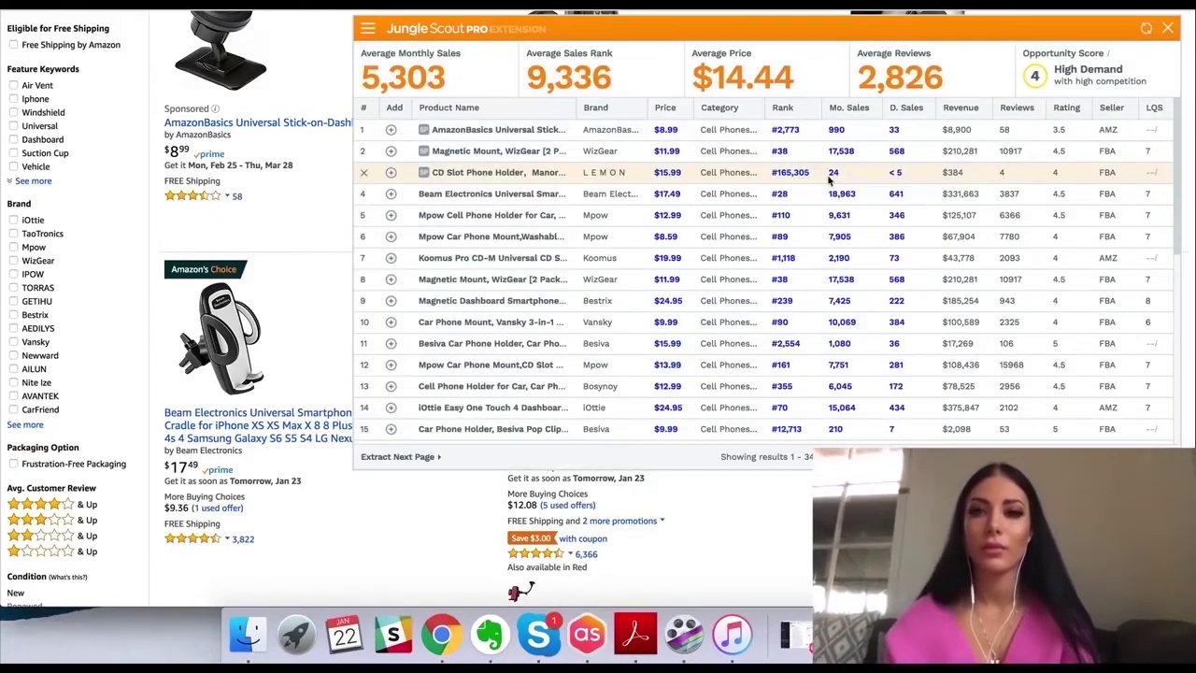
click(1071, 457)
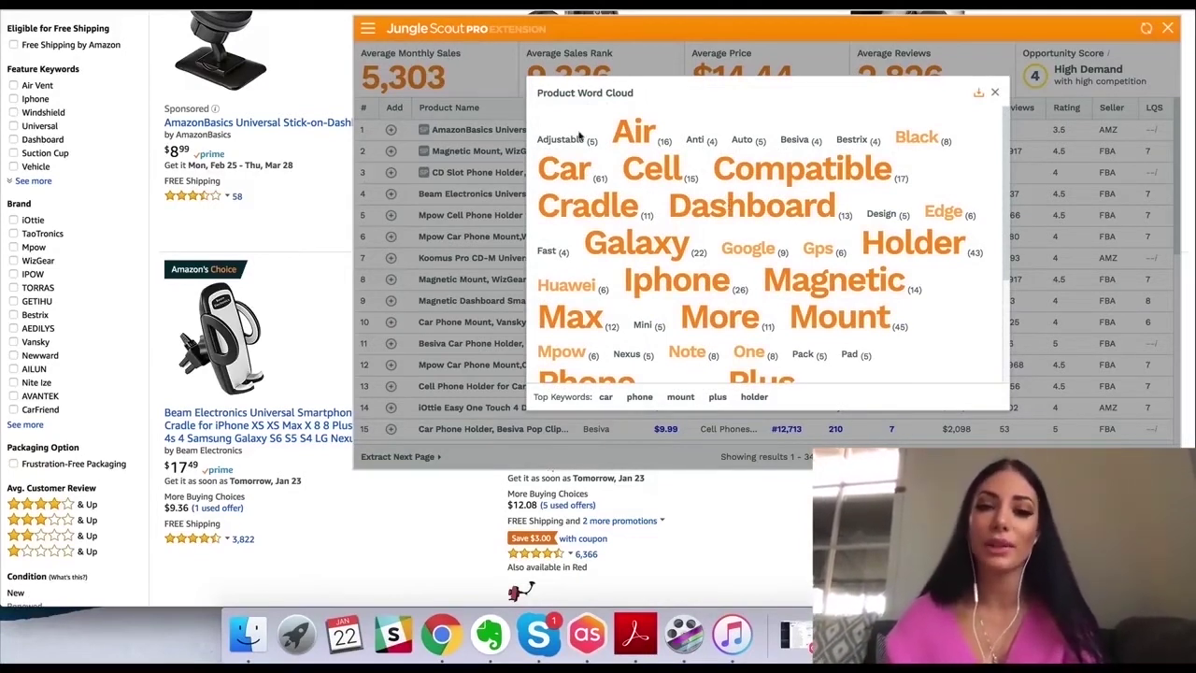
drag(617, 131, 676, 168)
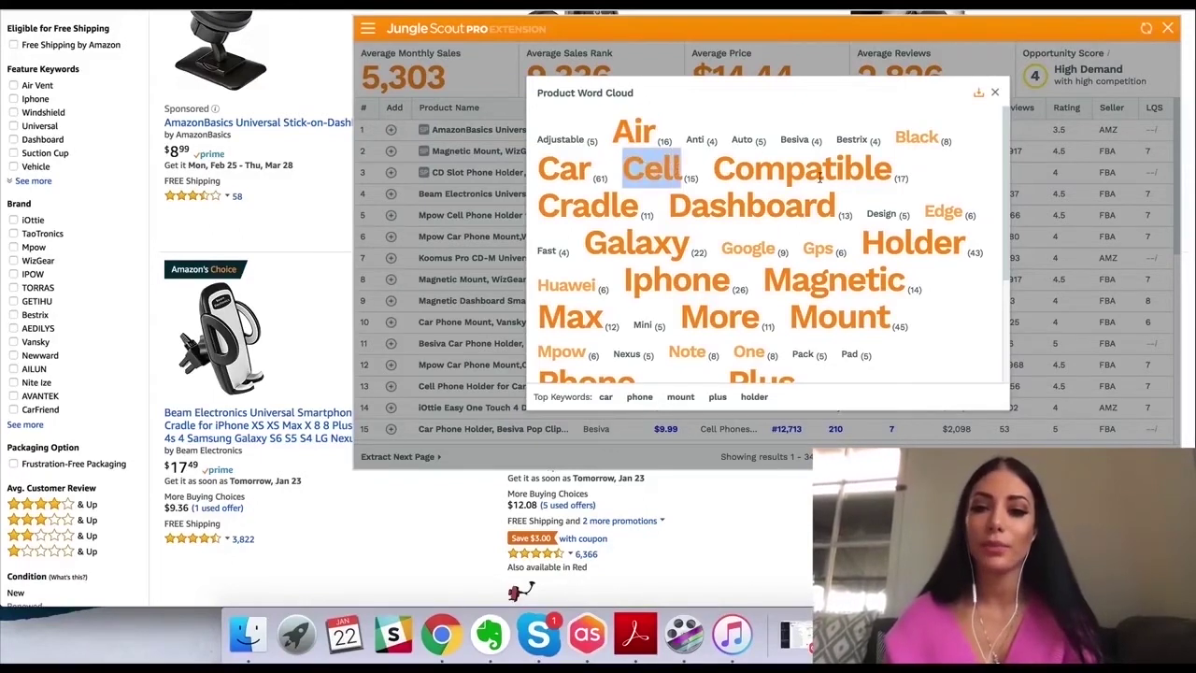
click(995, 94)
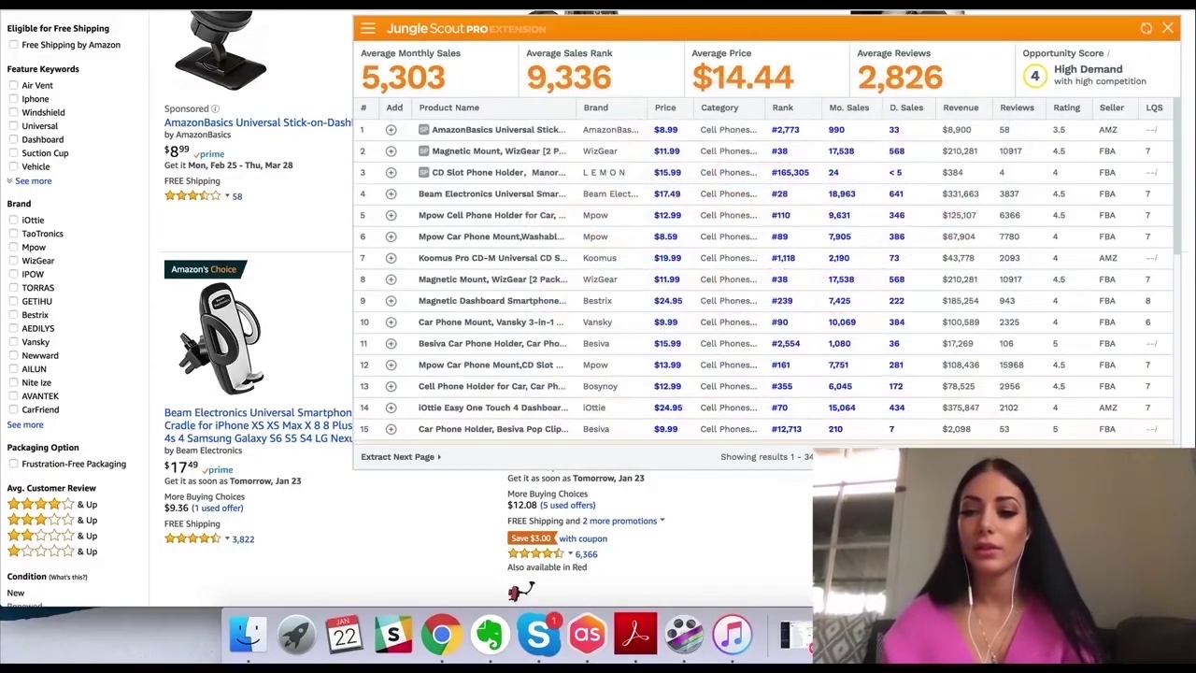
Check the Google Trends interest over time for "cell phone holder for car" worldwide over the past 12 months
click(1142, 445)
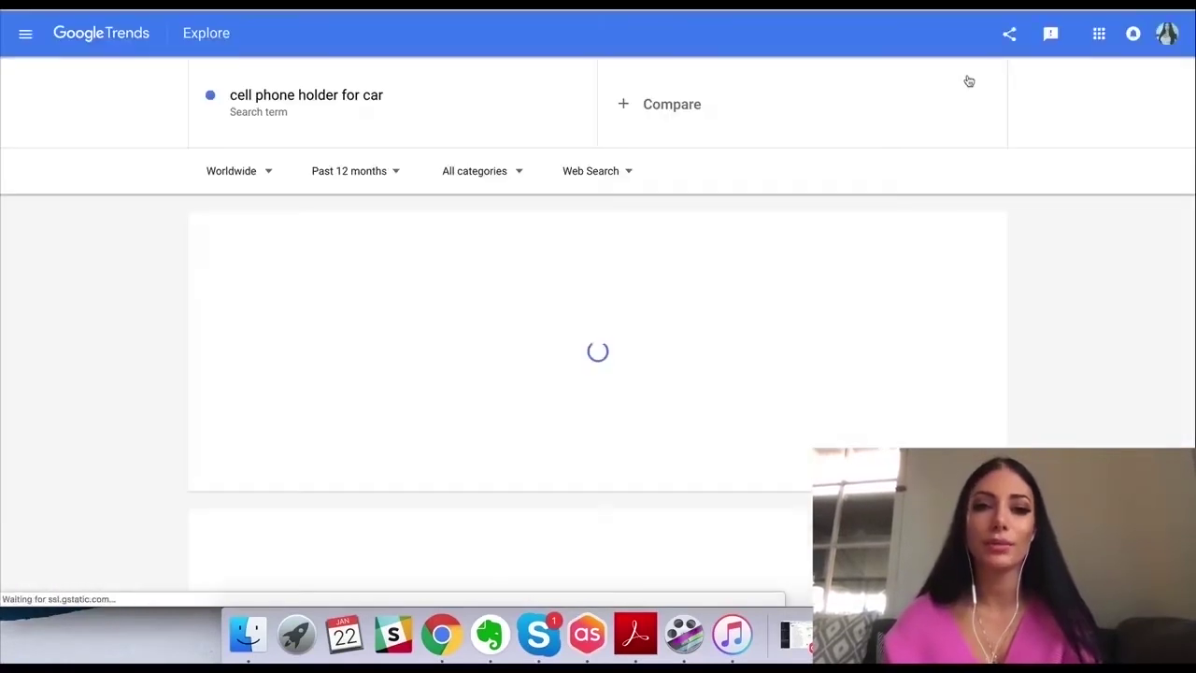
scroll(792, 270, down, 2)
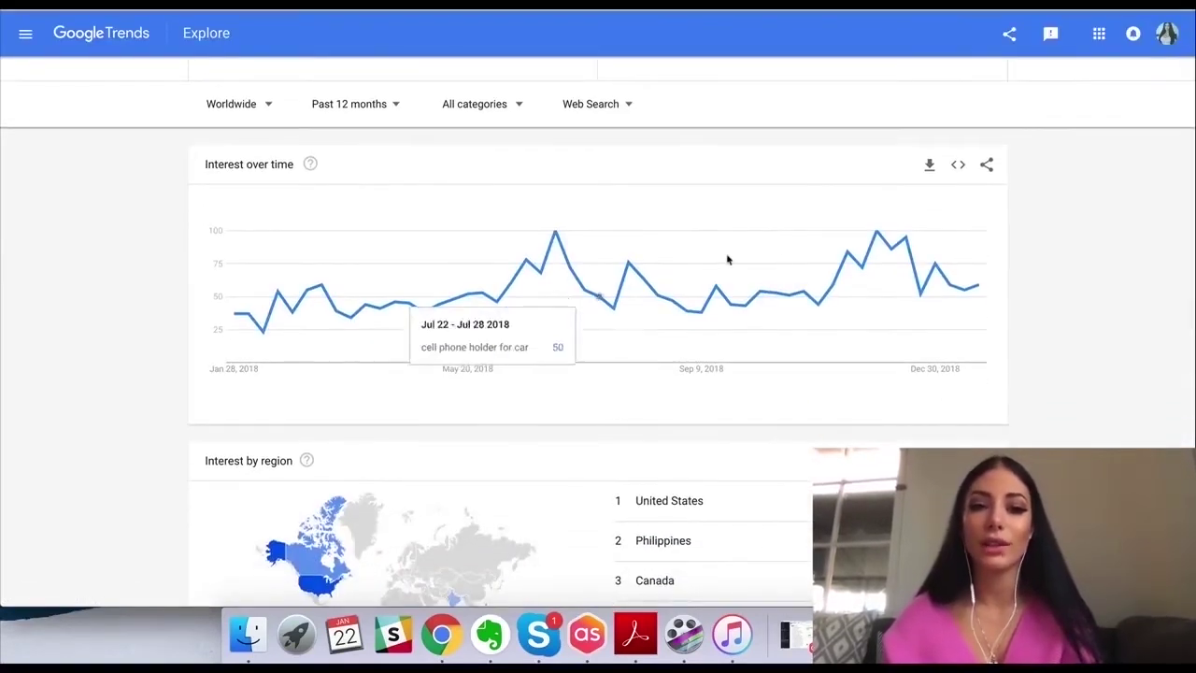
scroll(804, 227, up, 2)
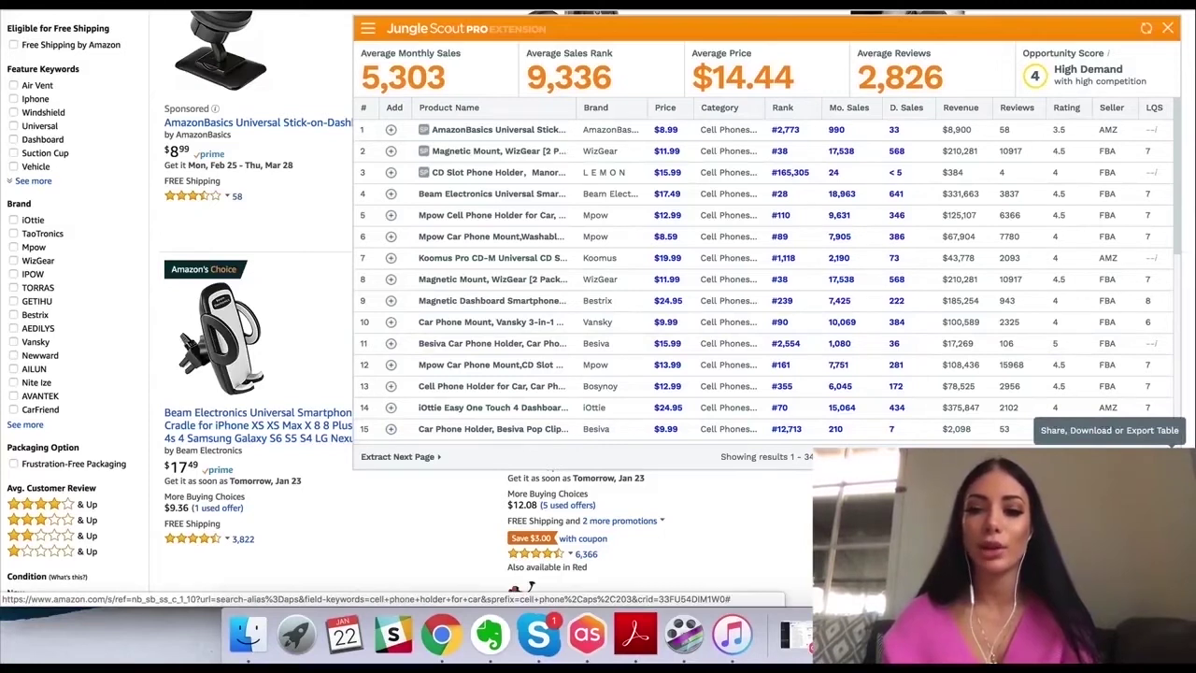
Open the Jungle Scout Product Database and select the Health & Household and Toys & Games categories
click(411, 456)
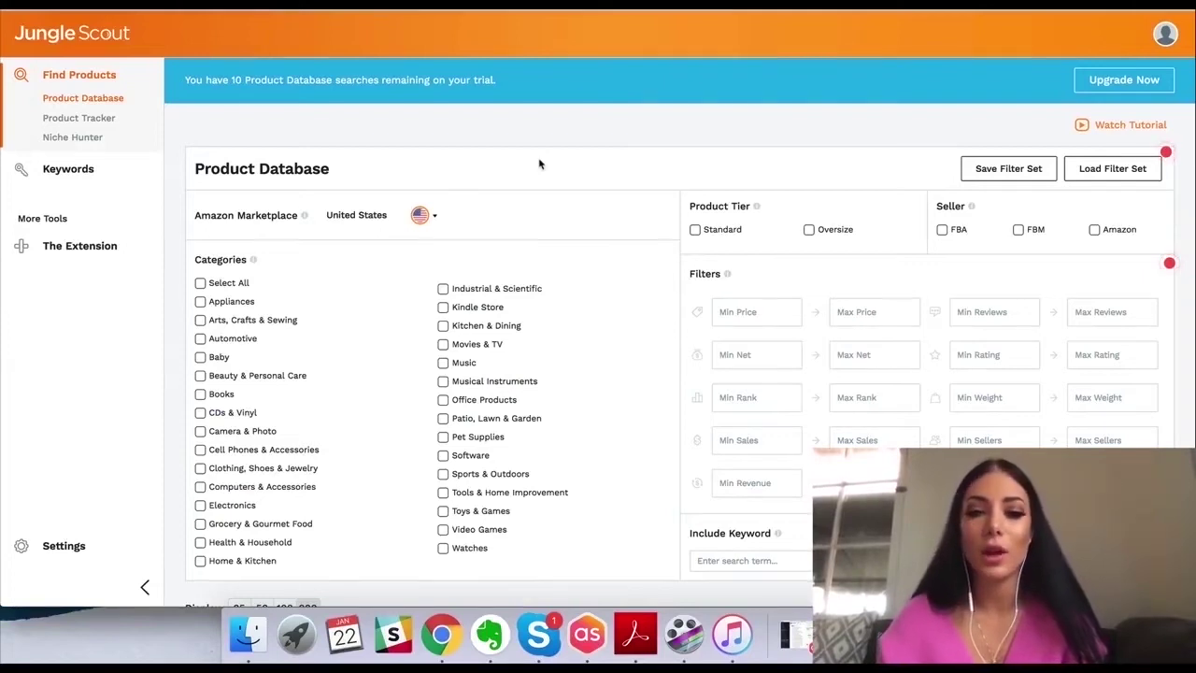
scroll(539, 164, down, 1)
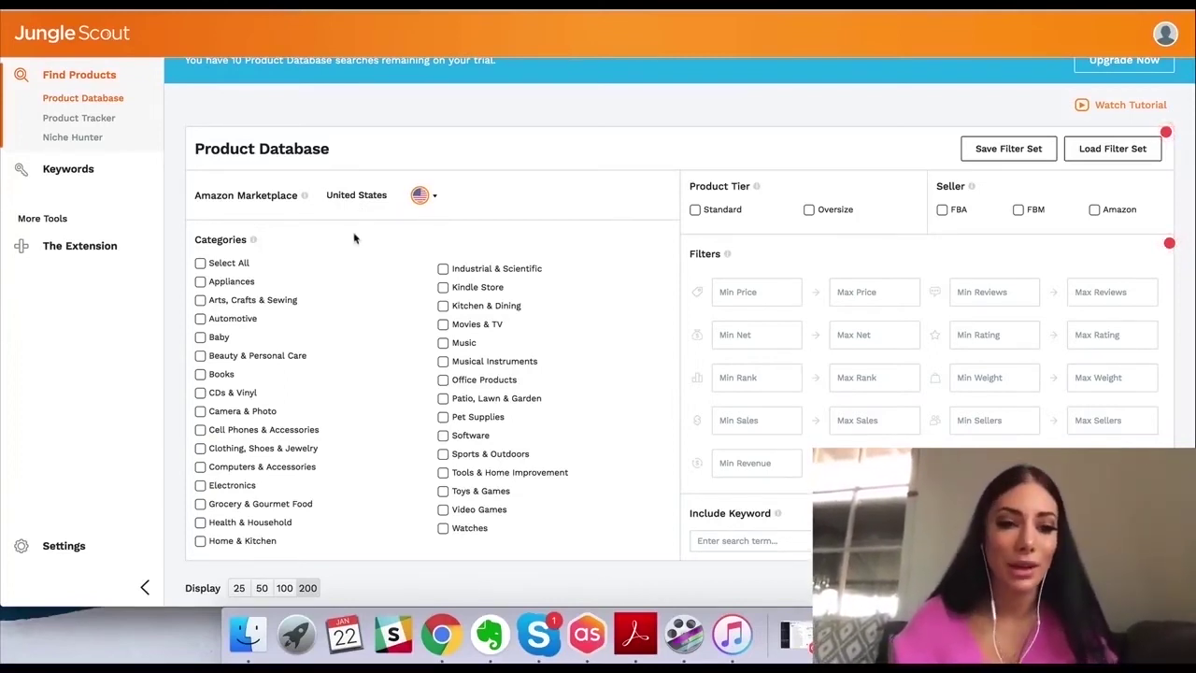
scroll(327, 224, down, 1)
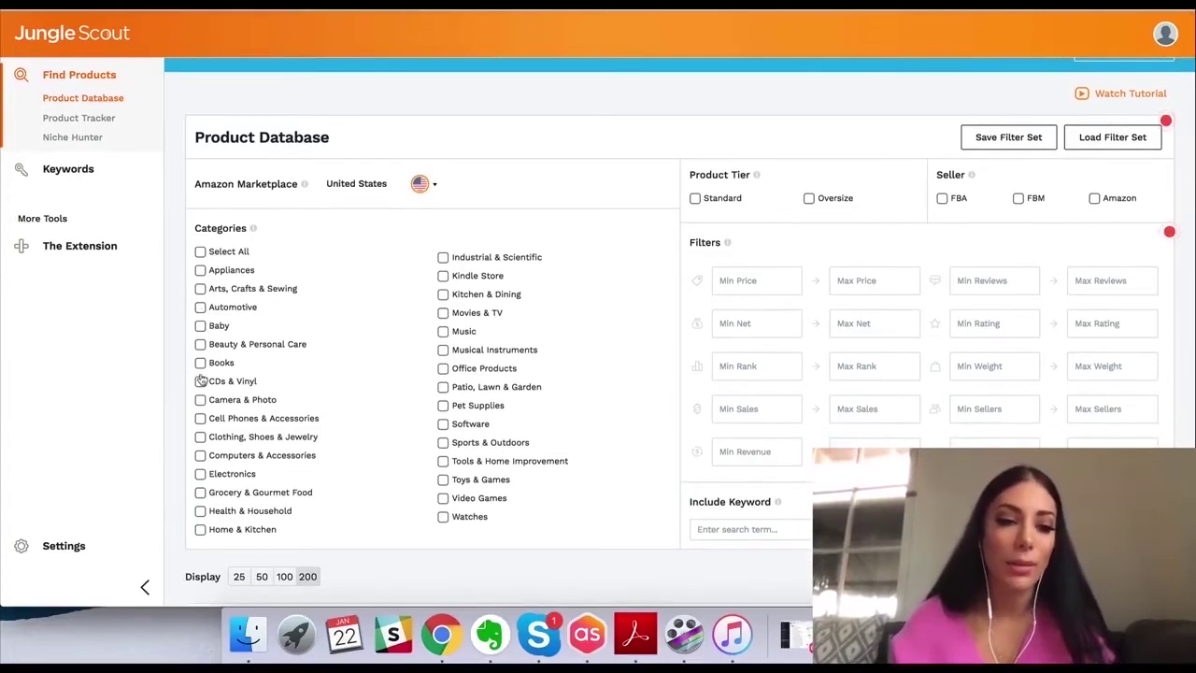
click(200, 511)
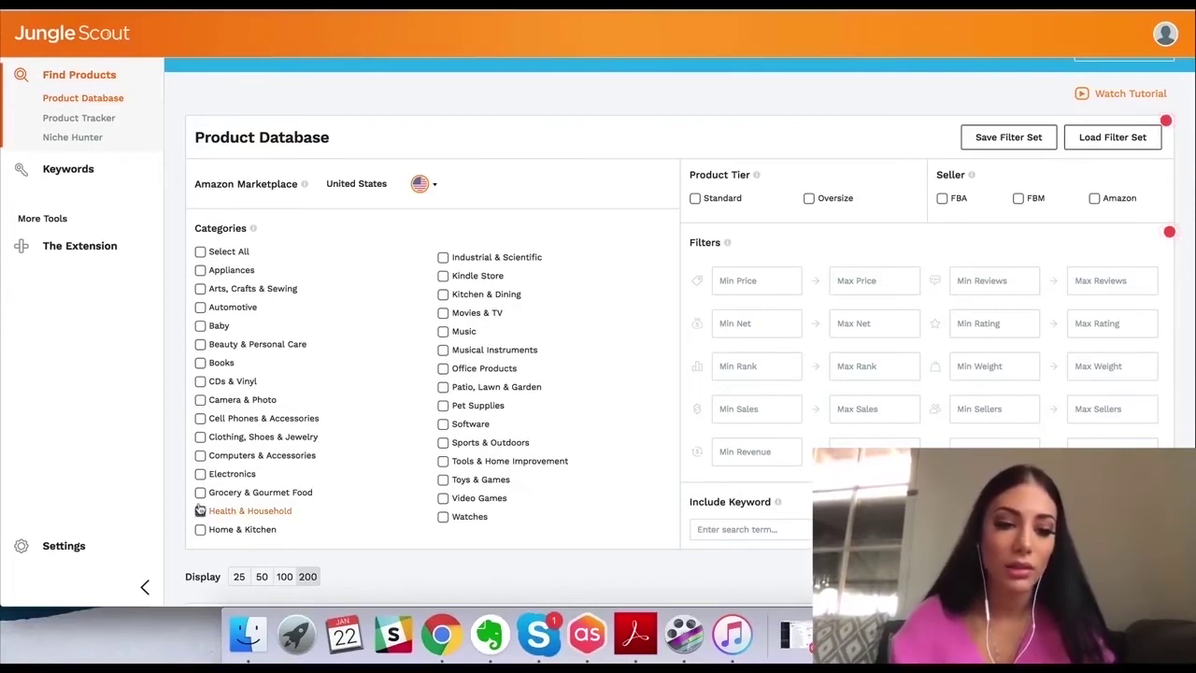
click(444, 480)
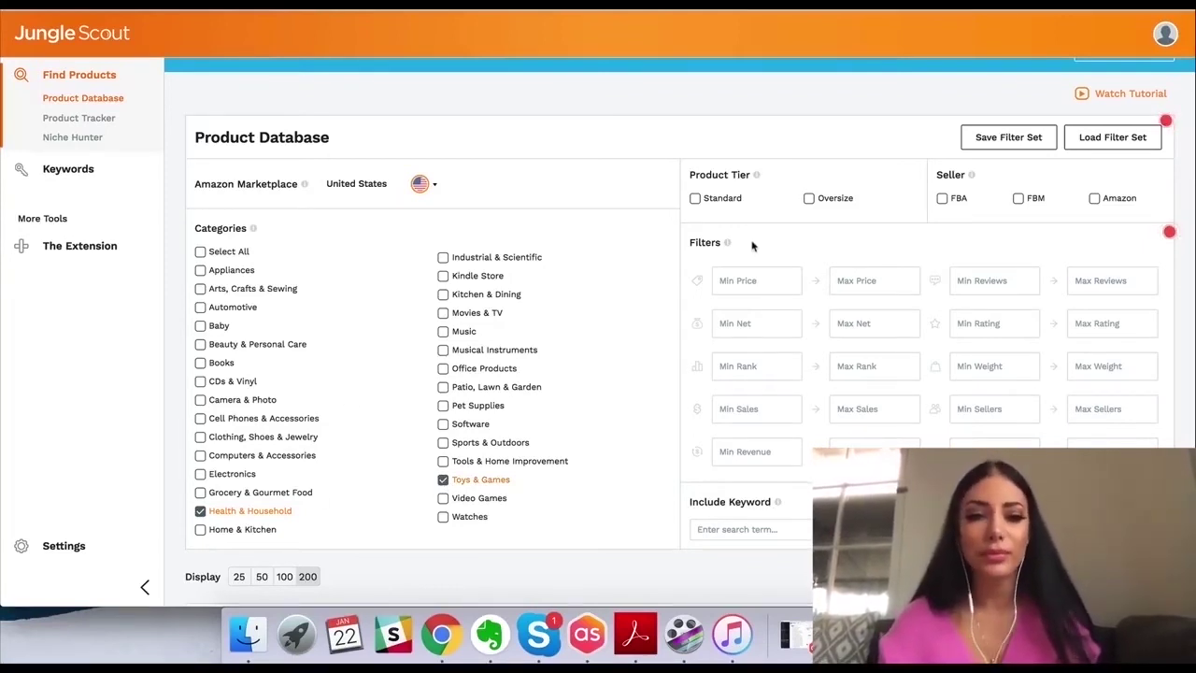
Review the marketplace options, keep United States, and restrict the search to the Standard product tier and FBA sellers
click(436, 187)
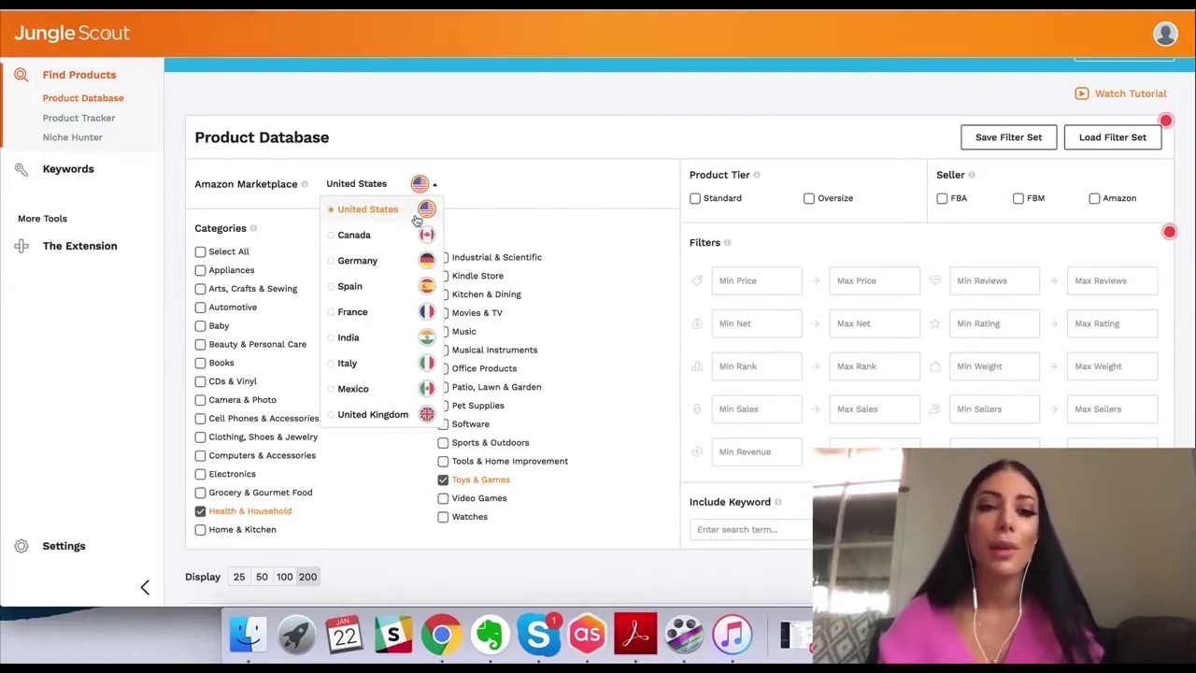
click(521, 173)
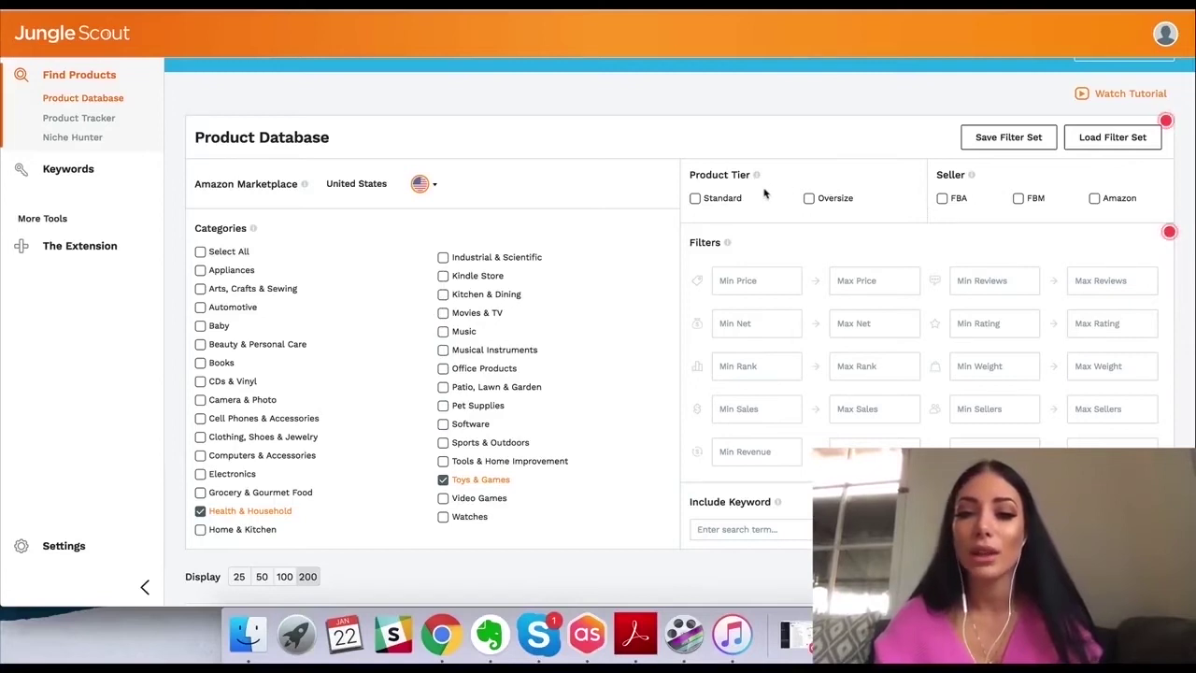
click(696, 200)
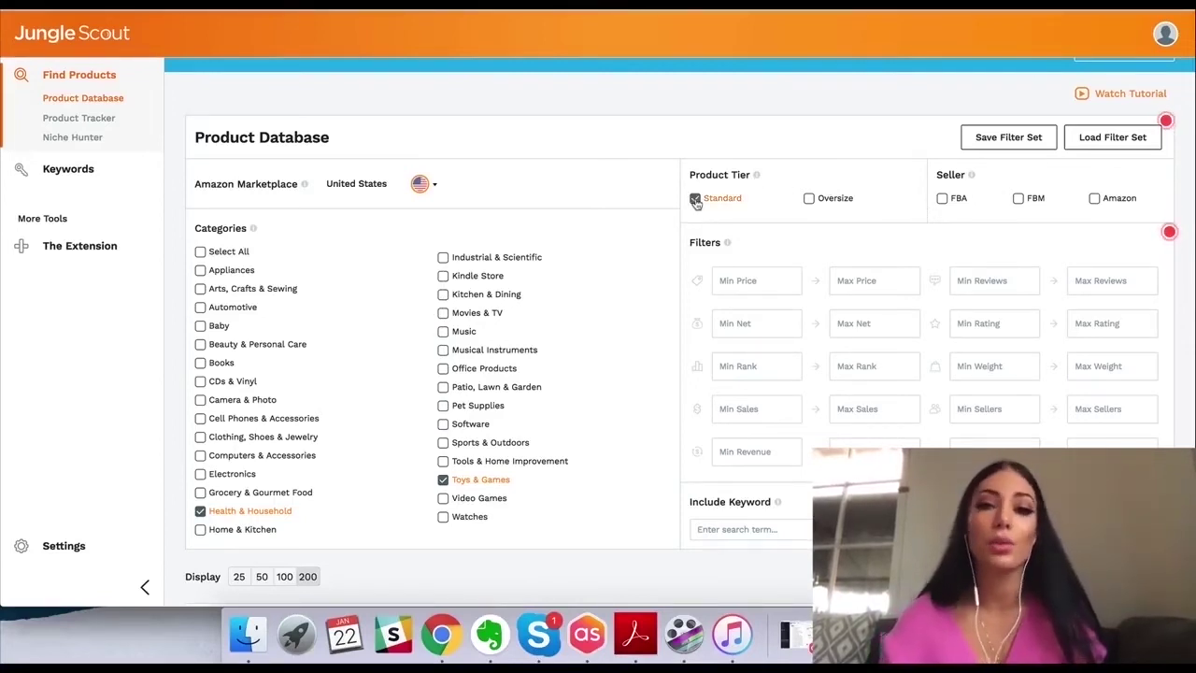
click(942, 199)
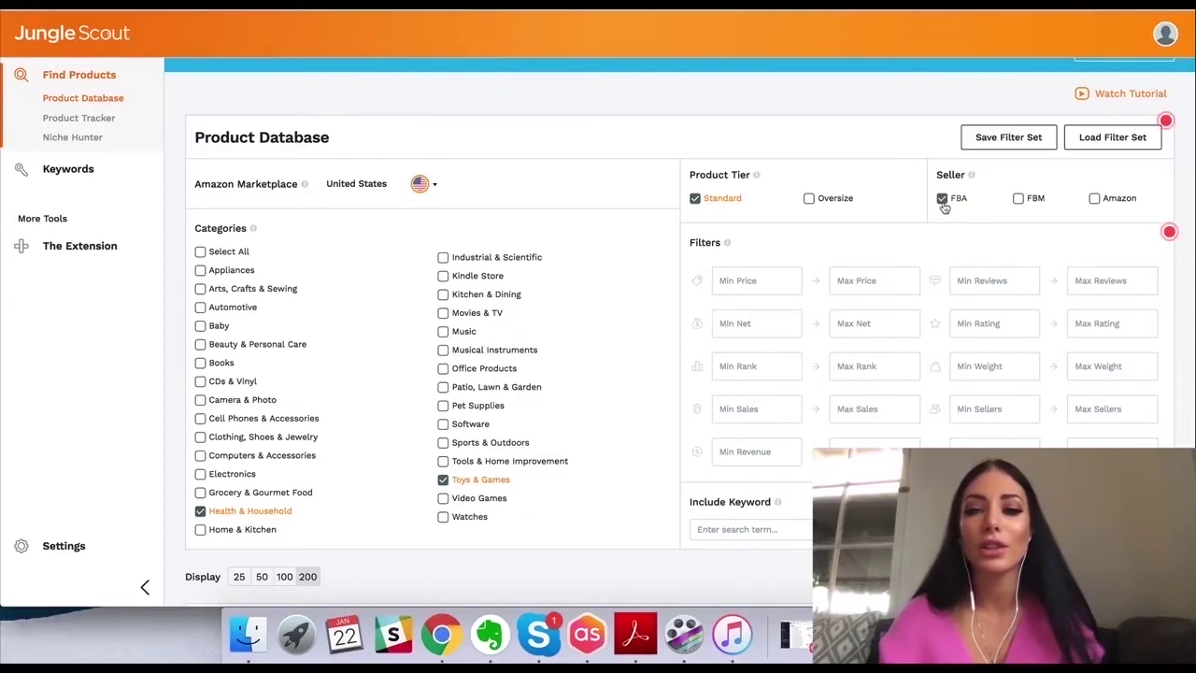
Set the price filter to a minimum of 19 and a maximum of 60
scroll(773, 241, down, 1)
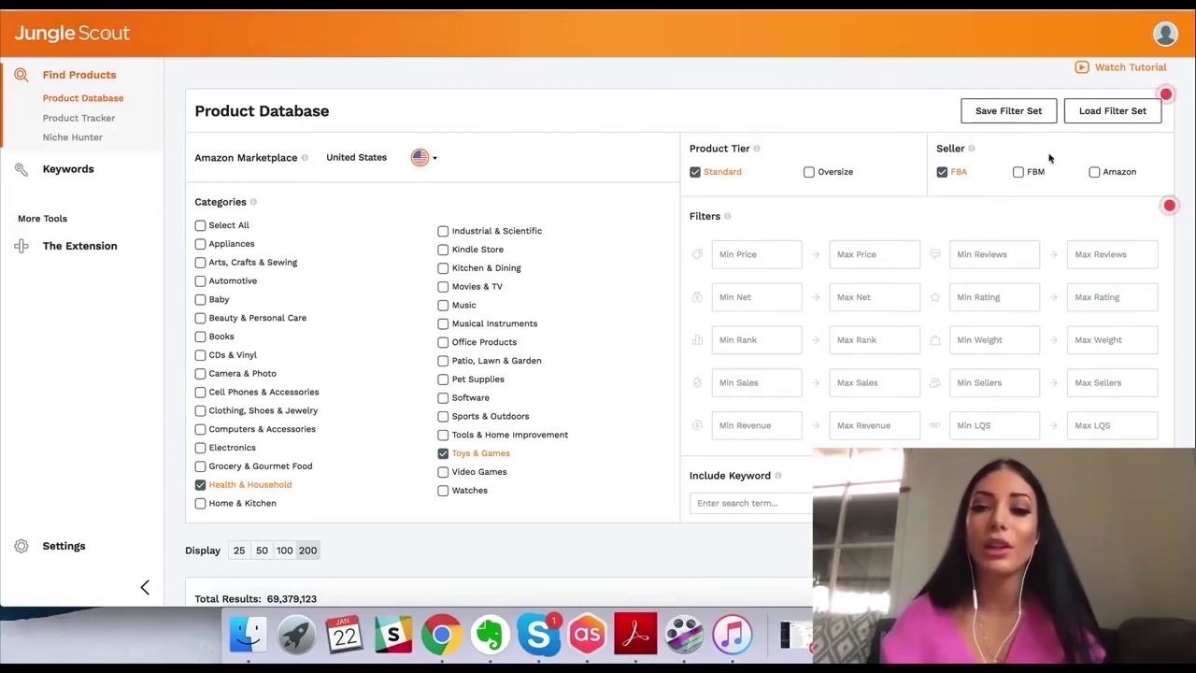
click(746, 251)
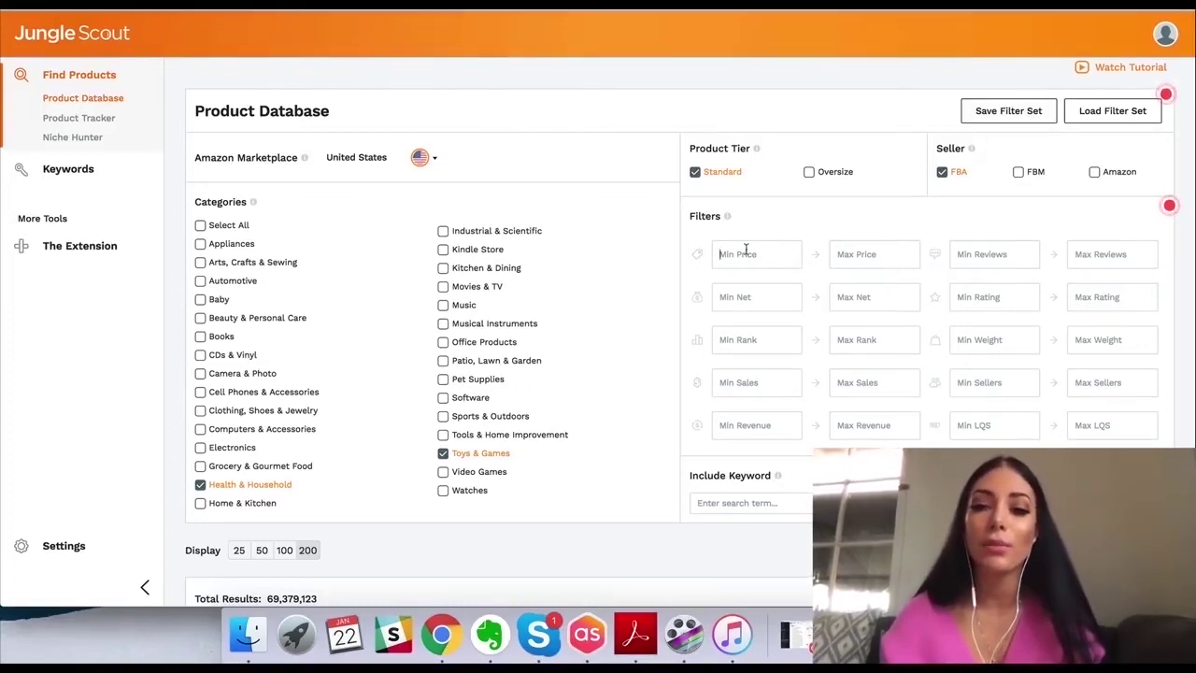
text(19)
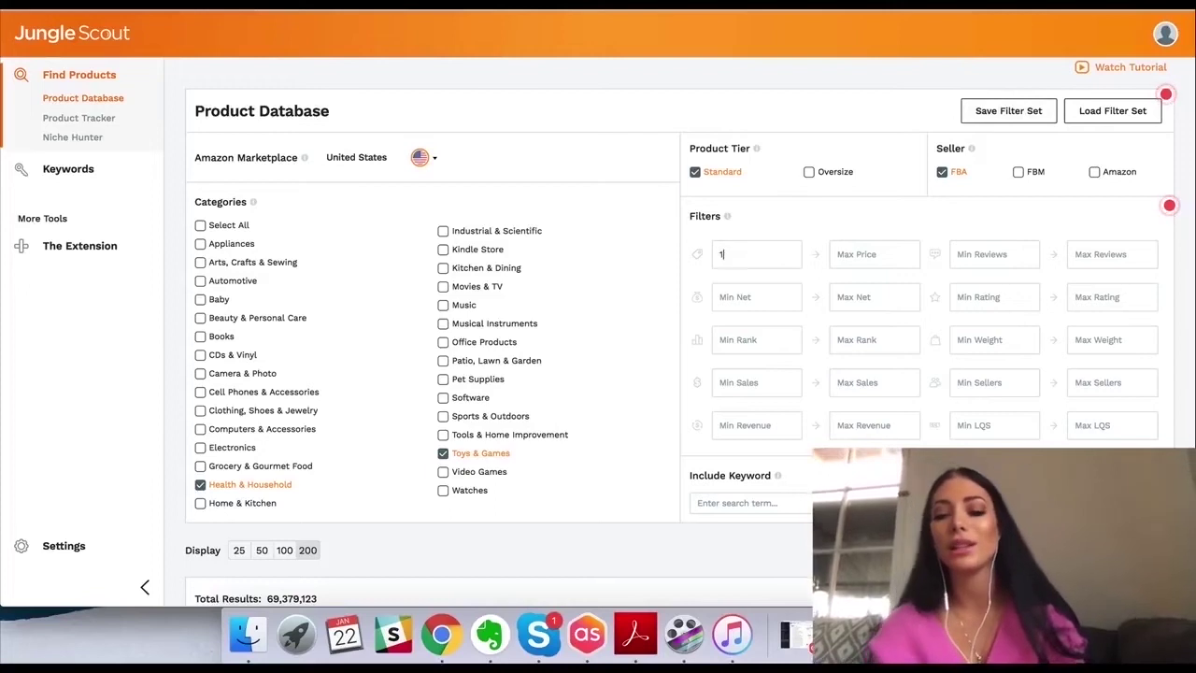
click(886, 261)
text(60)
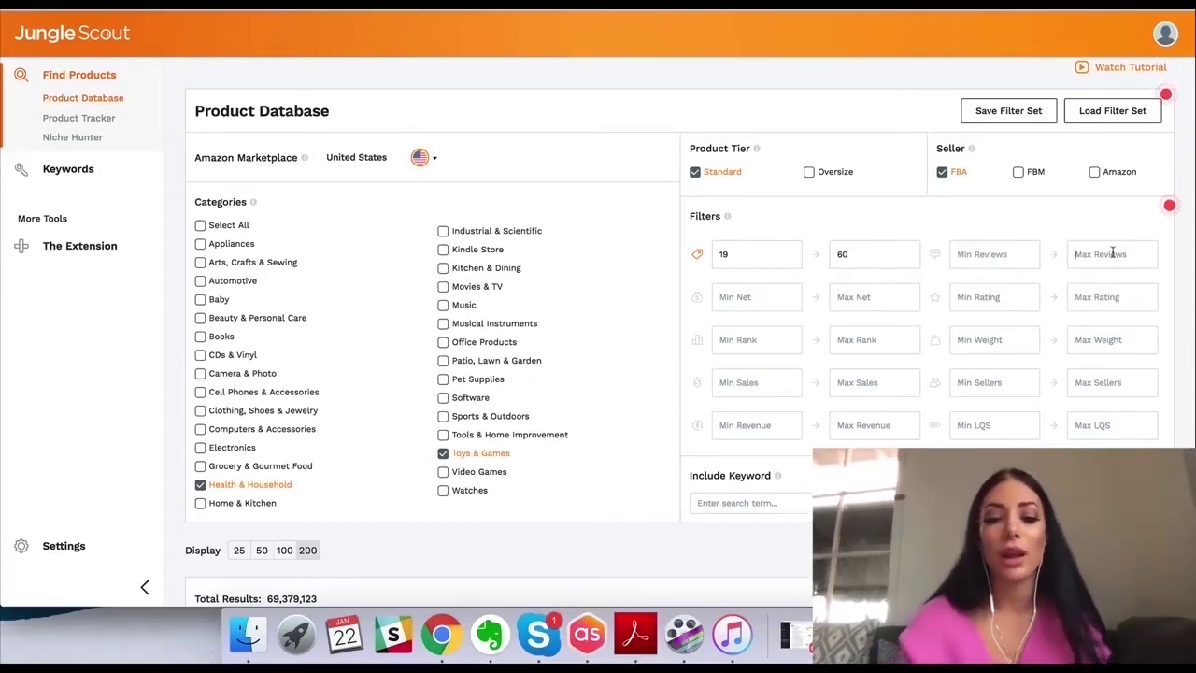
Limit the product filters to a maximum of 300 reviews and a maximum weight of 1.5
text(300)
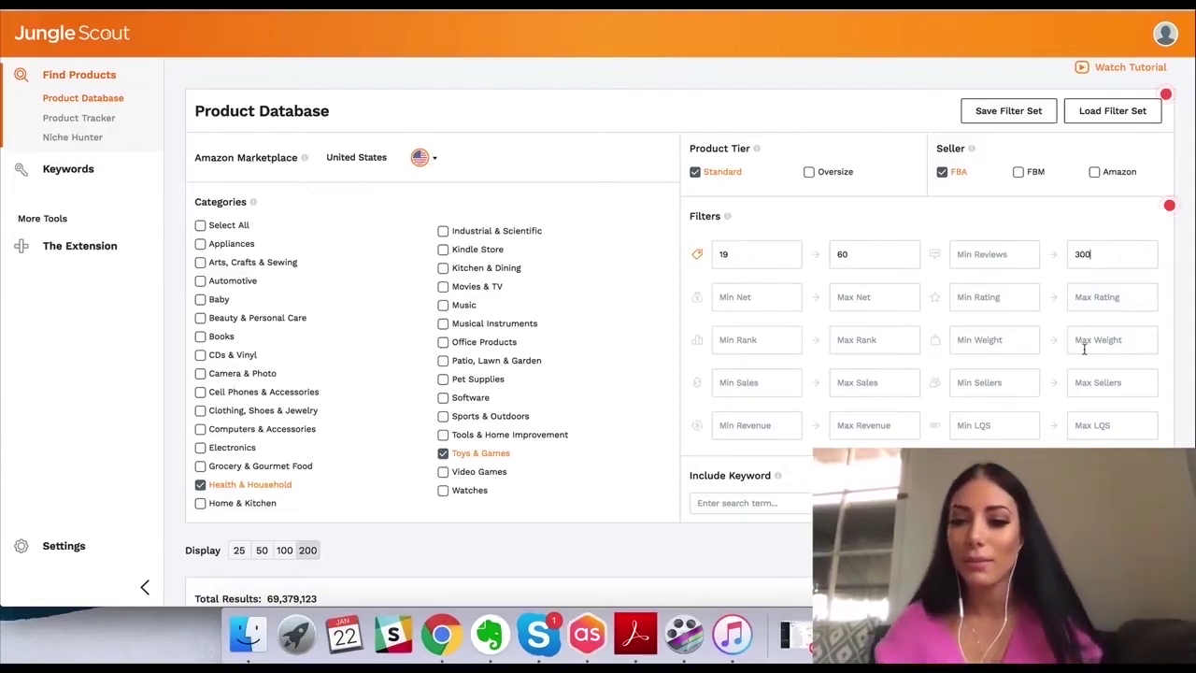
scroll(1084, 349, down, 1)
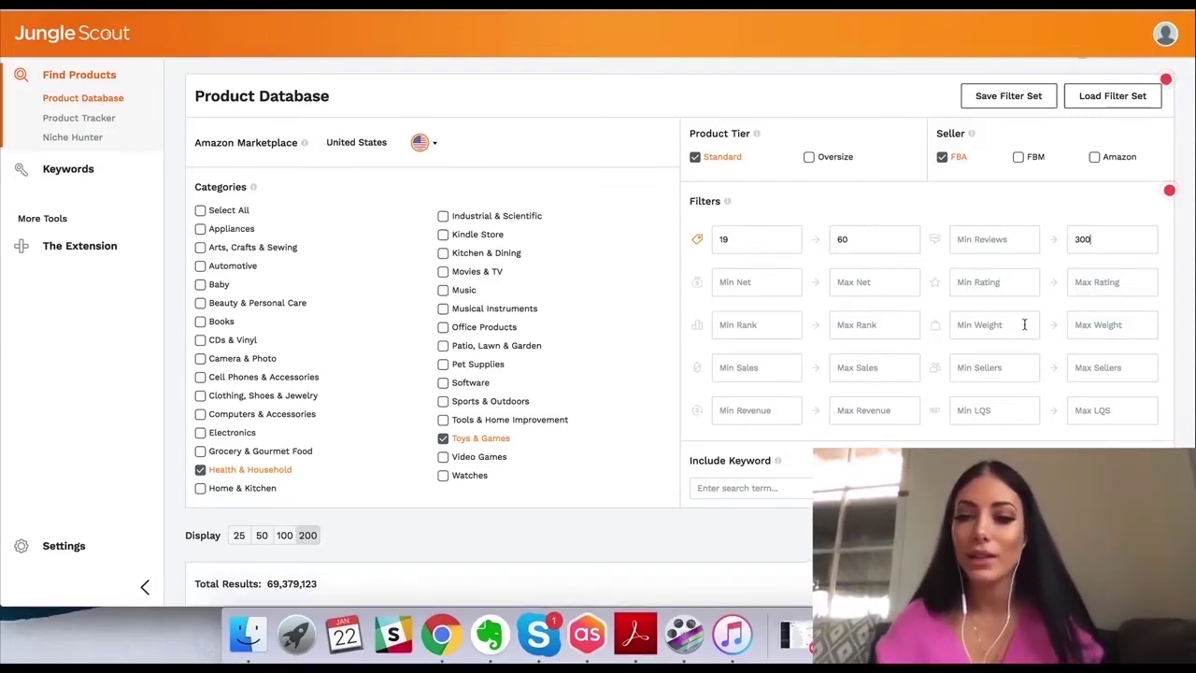
click(1104, 333)
text(1)
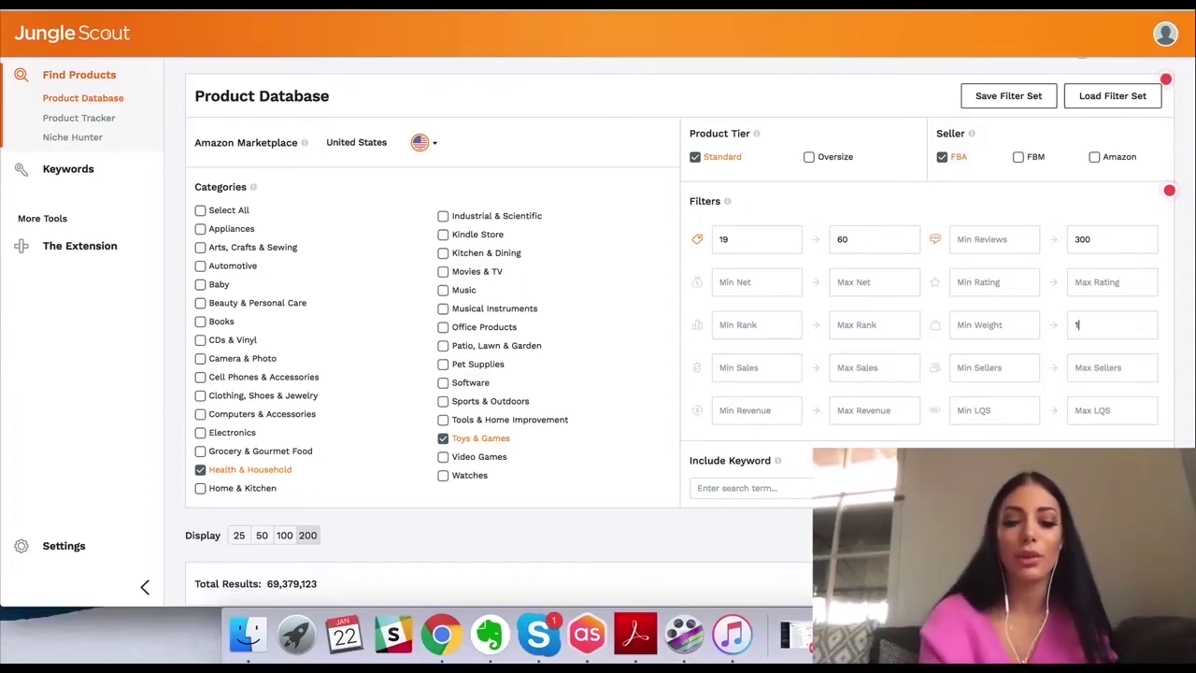
text(.5)
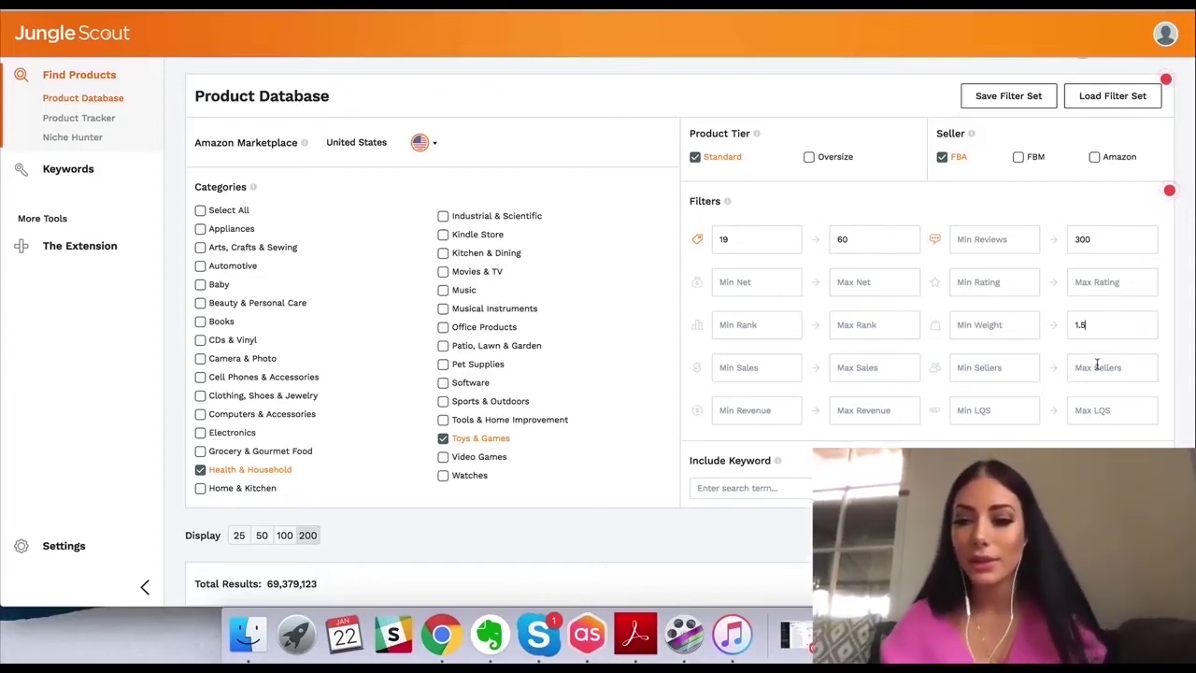
Run the Product Database search with the chosen filters and bring up the matching products
scroll(1096, 374, down, 1)
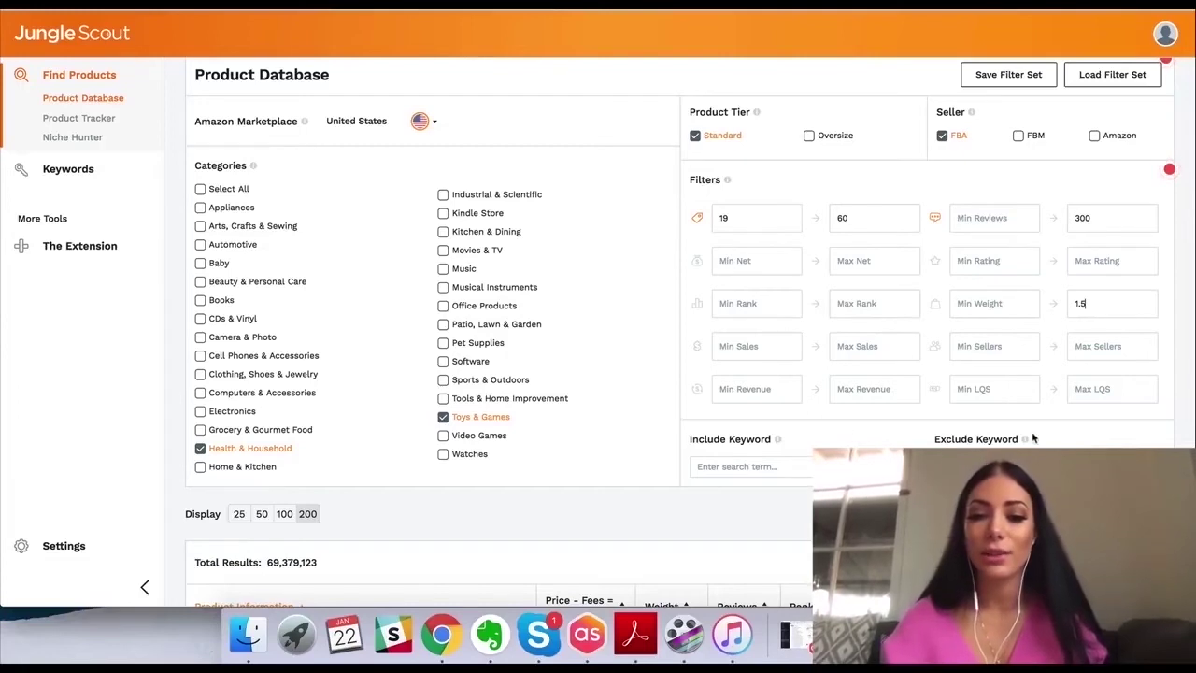
scroll(1033, 437, down, 5)
click(1137, 397)
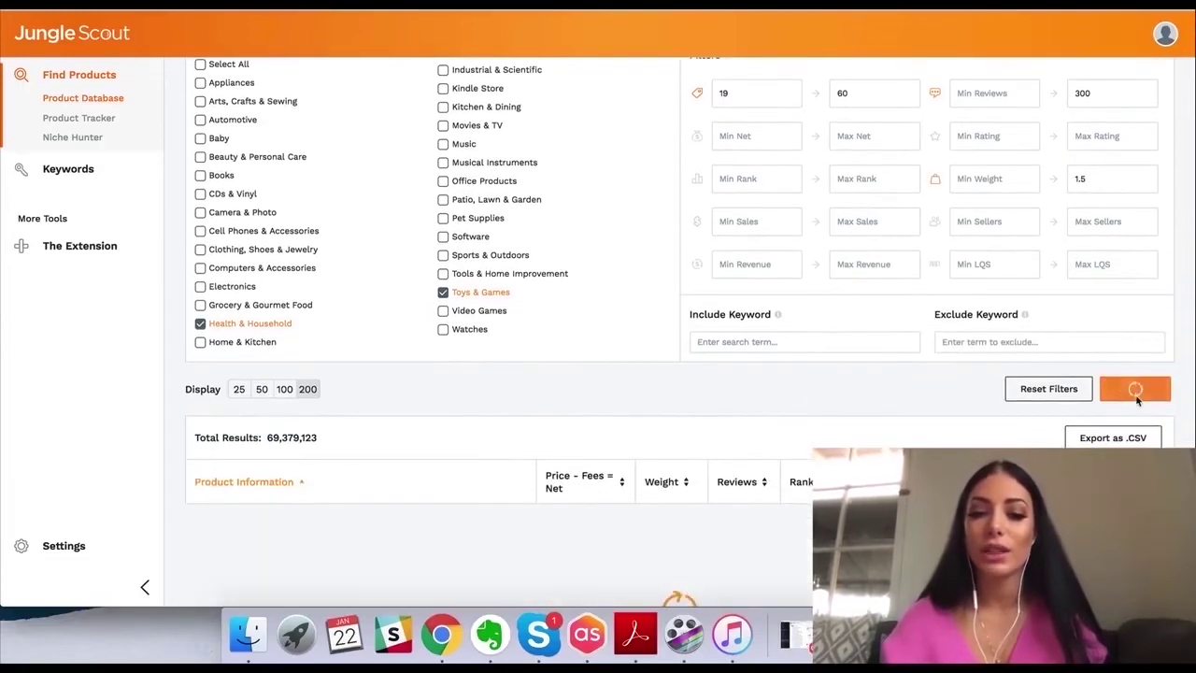
scroll(863, 337, up, 5)
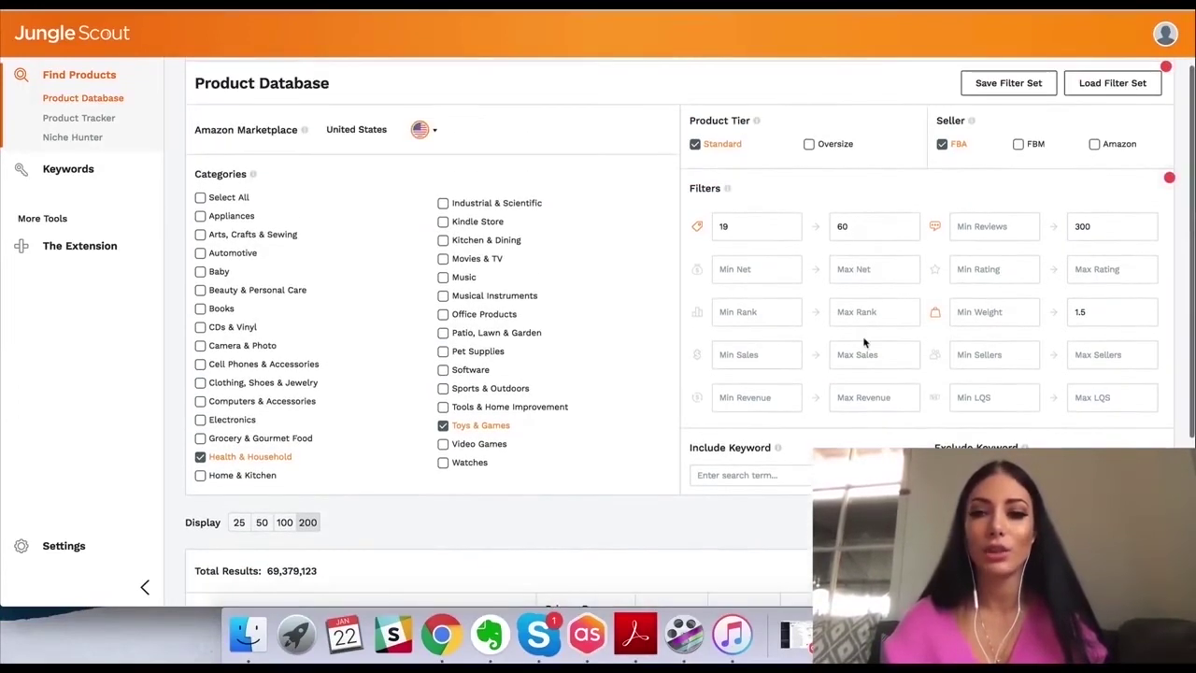
scroll(864, 343, down, 5)
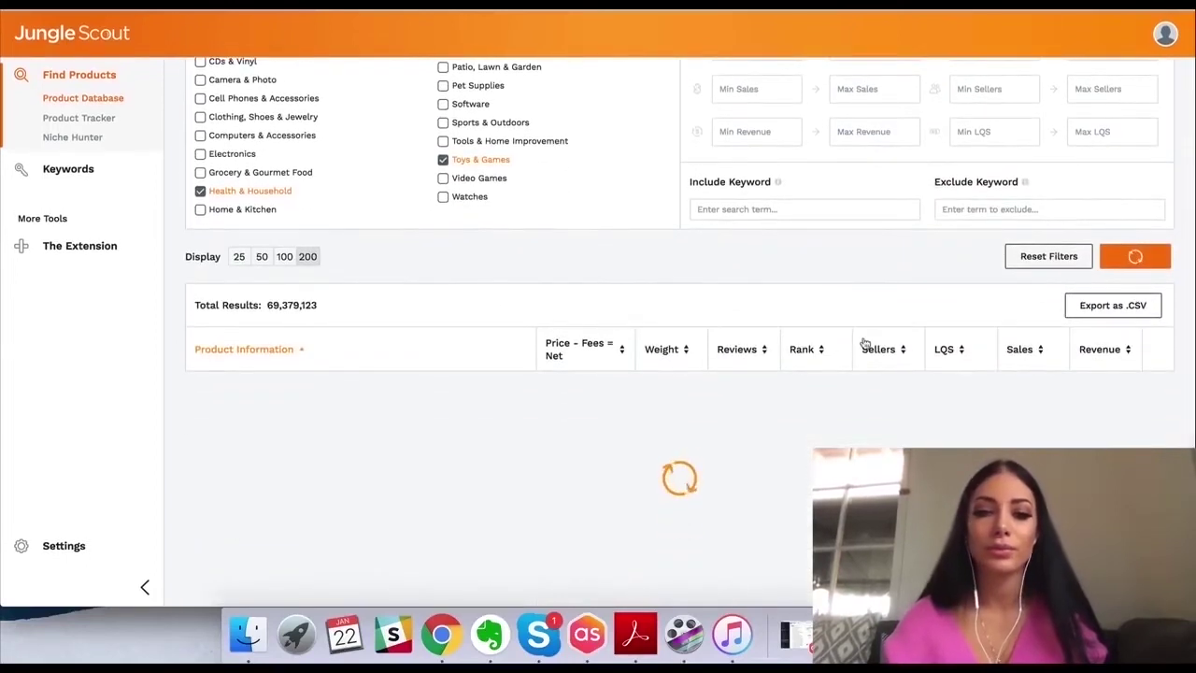
scroll(865, 343, down, 5)
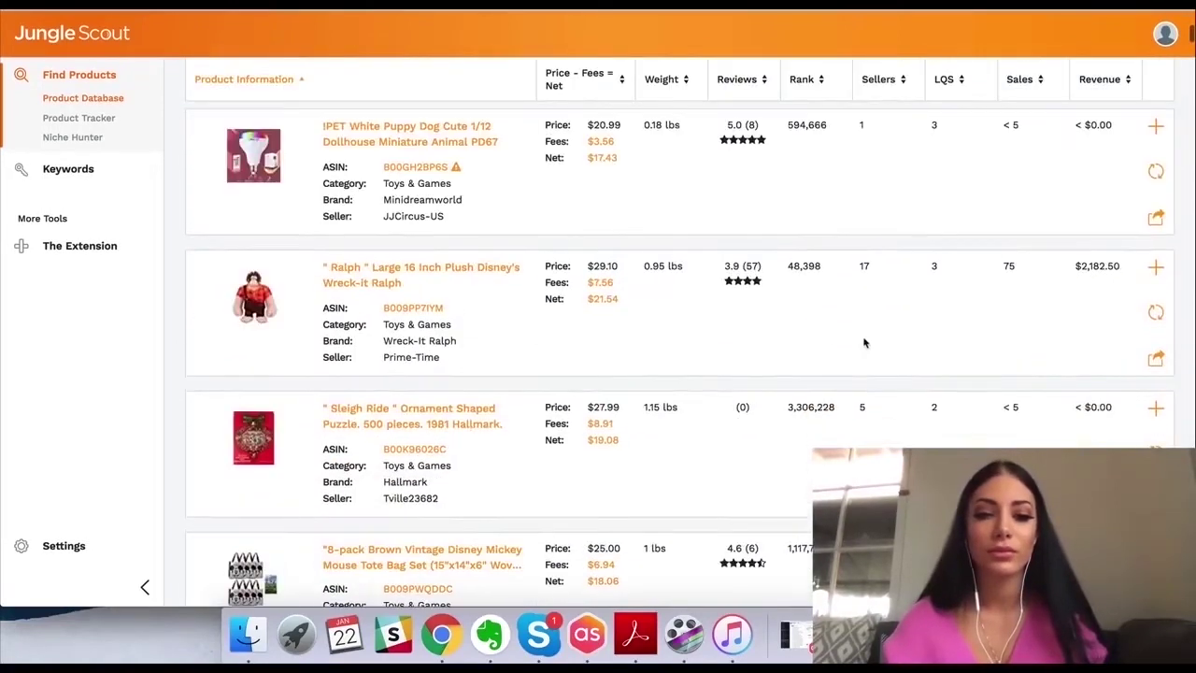
Inspect the FBA profit calculator for the dollhouse miniature puppy listing, then close it
scroll(865, 343, up, 2)
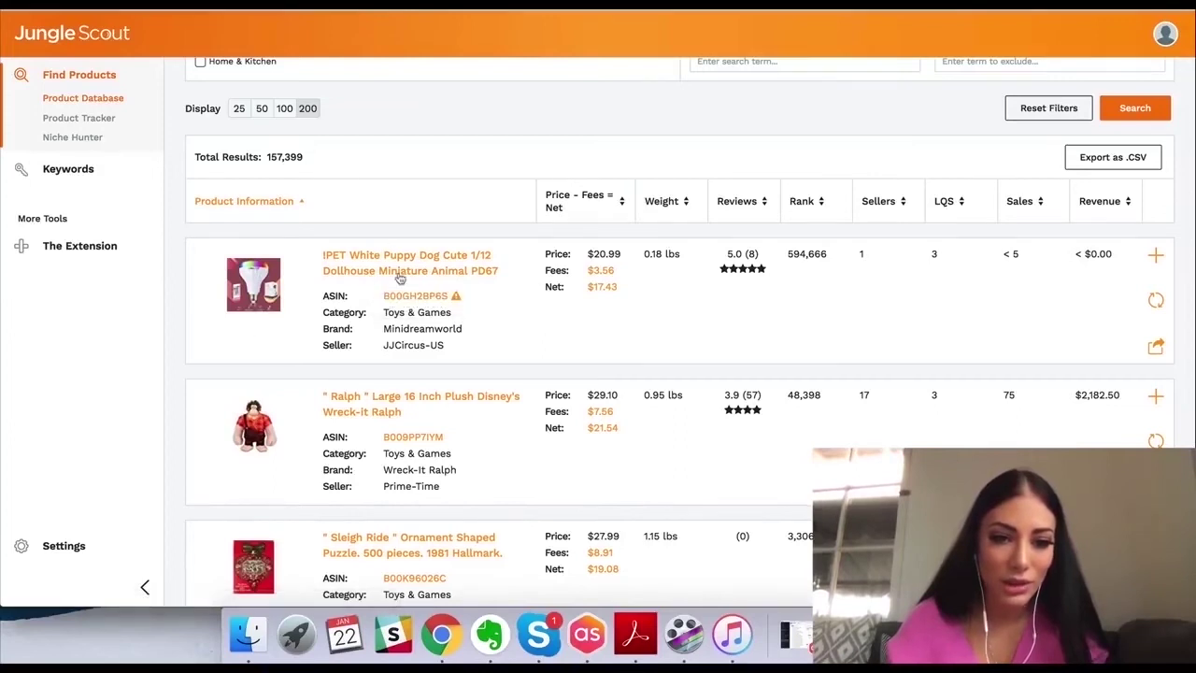
drag(621, 292, 591, 291)
click(592, 291)
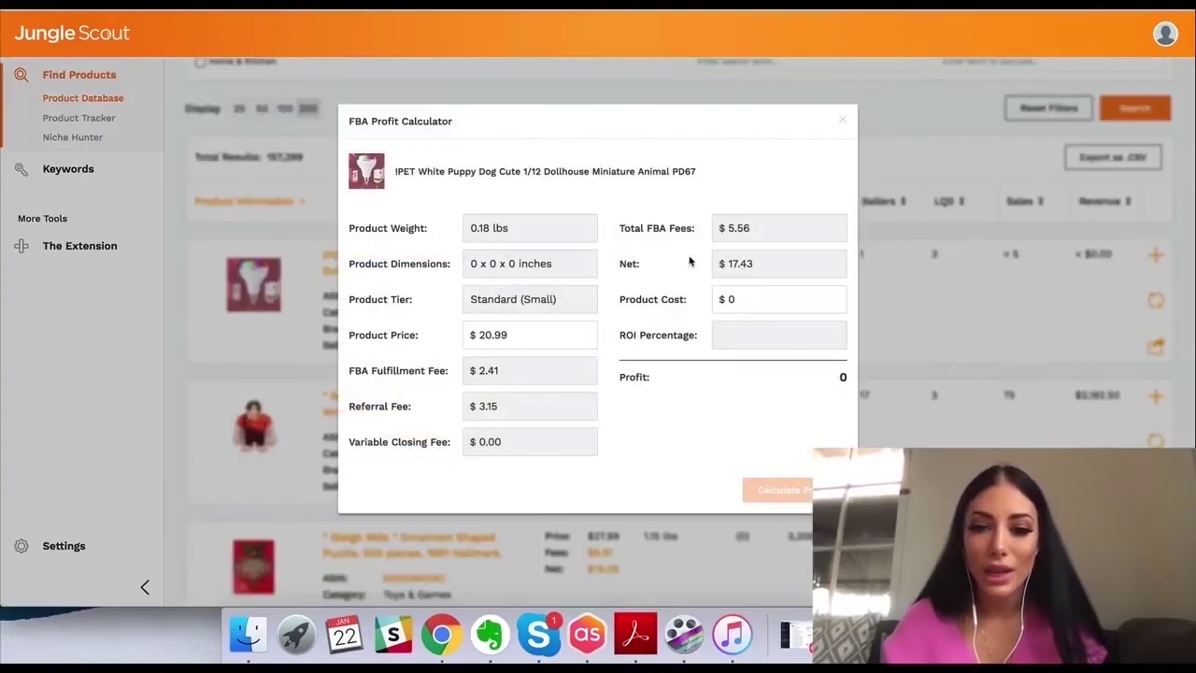
click(844, 120)
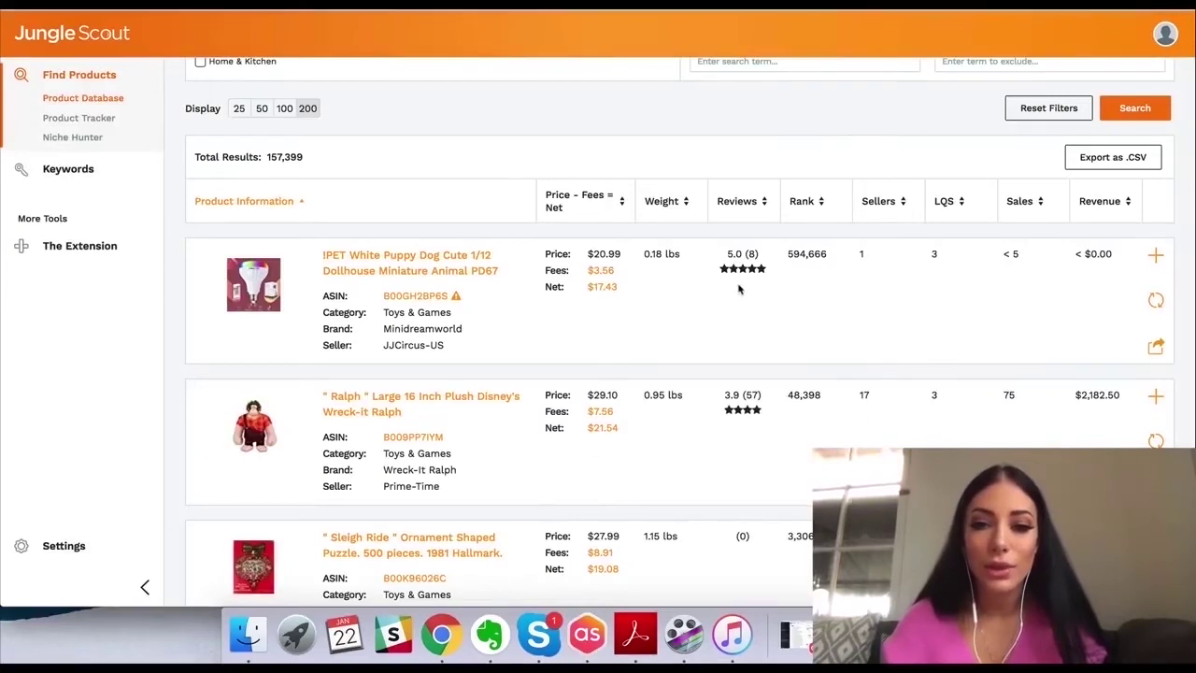
Sort the product results by rank, first descending and then ascending
click(818, 200)
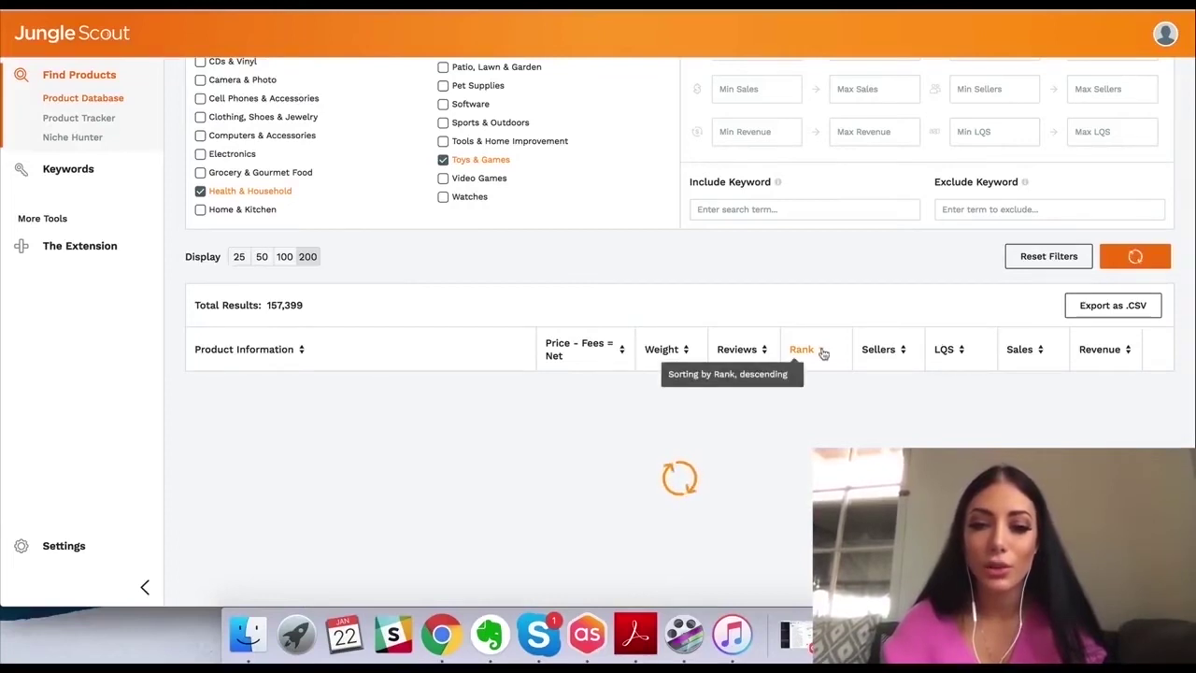
scroll(825, 354, up, 1)
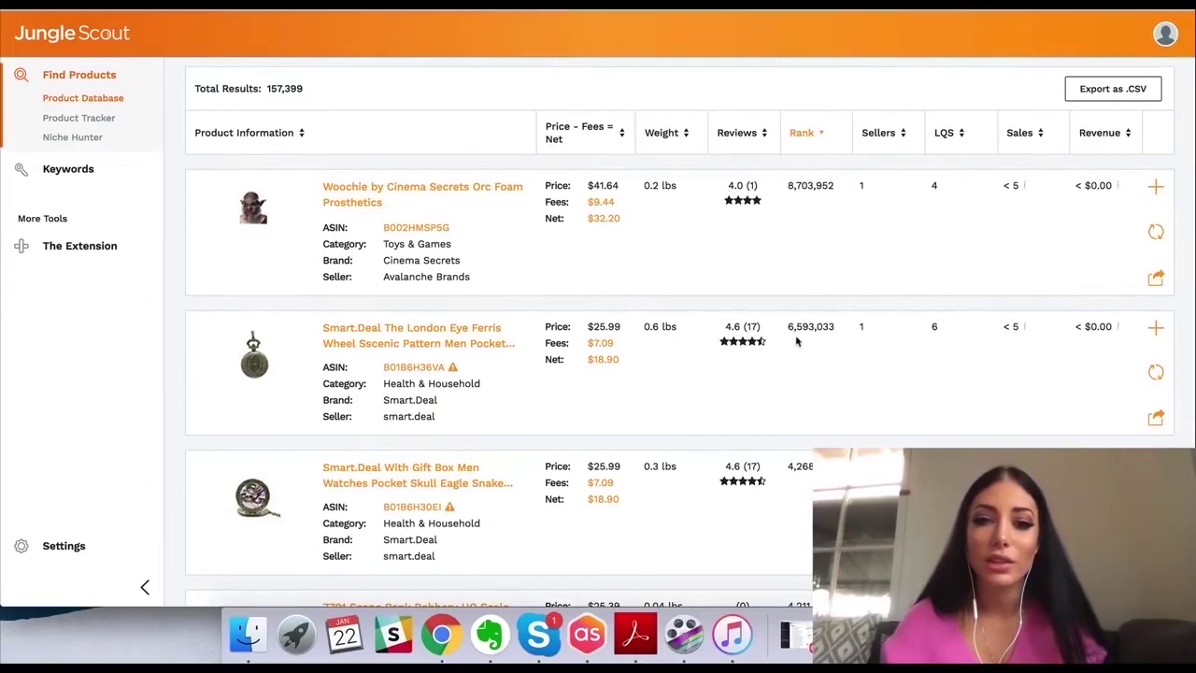
click(810, 137)
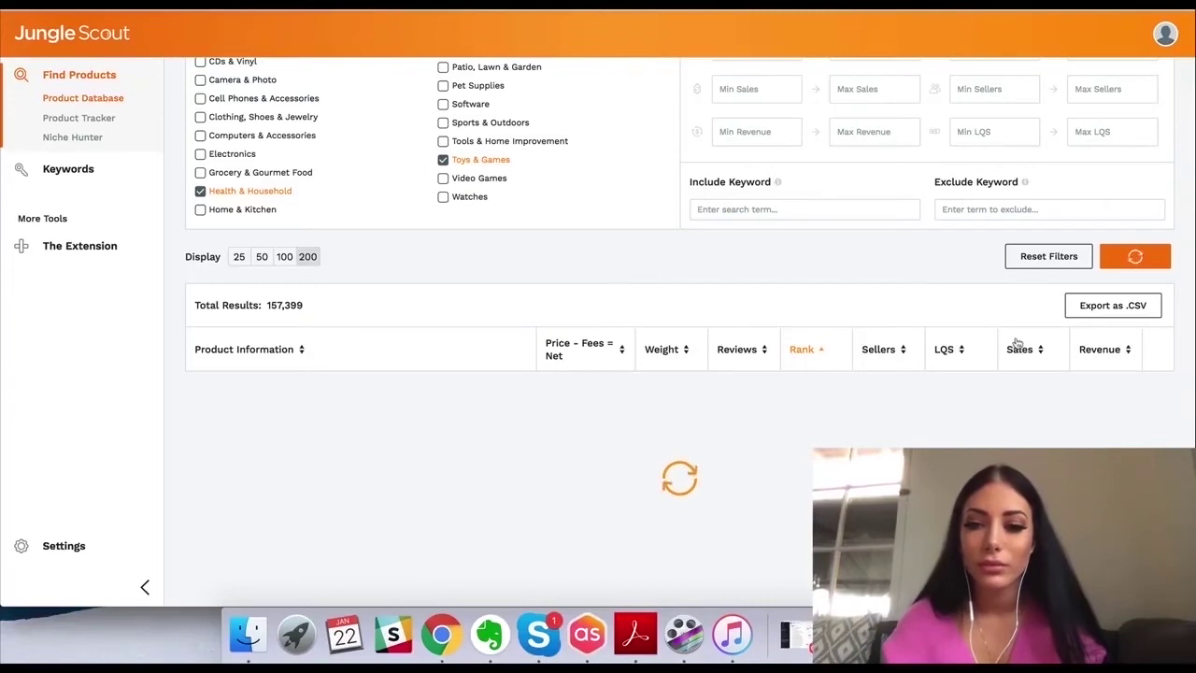
Sort the product results by revenue from highest to lowest
scroll(1094, 338, down, 4)
scroll(1135, 252, up, 1)
scroll(1131, 187, up, 2)
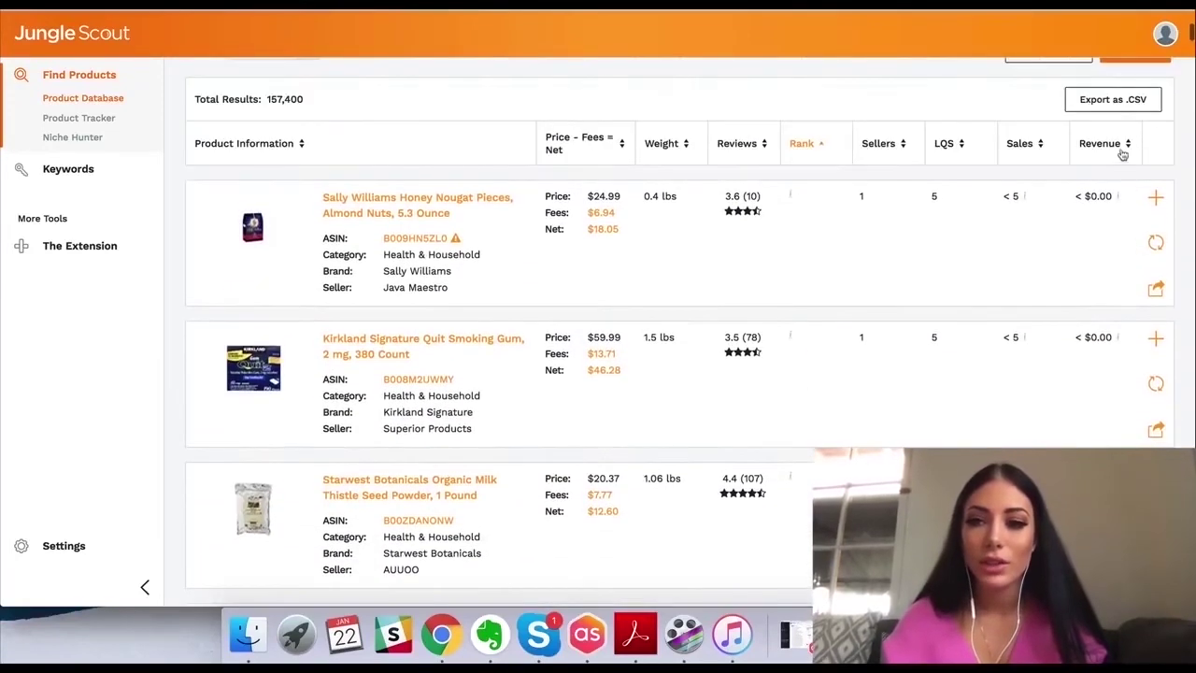
click(1122, 154)
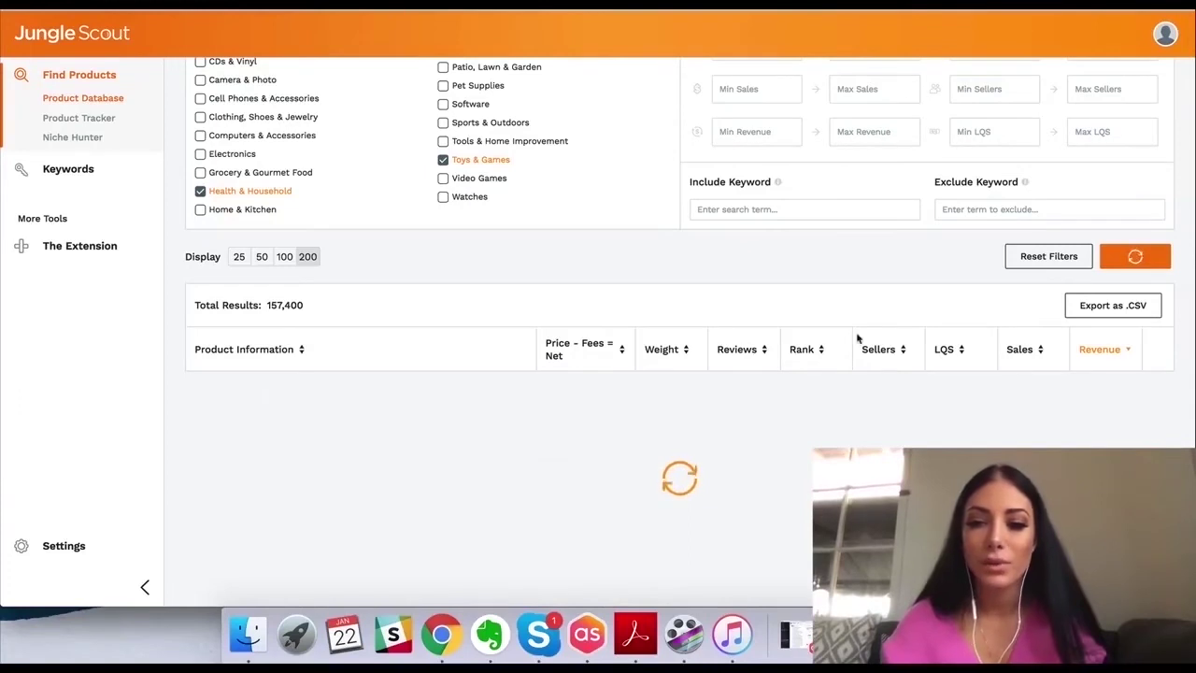
scroll(953, 346, down, 4)
scroll(874, 306, up, 1)
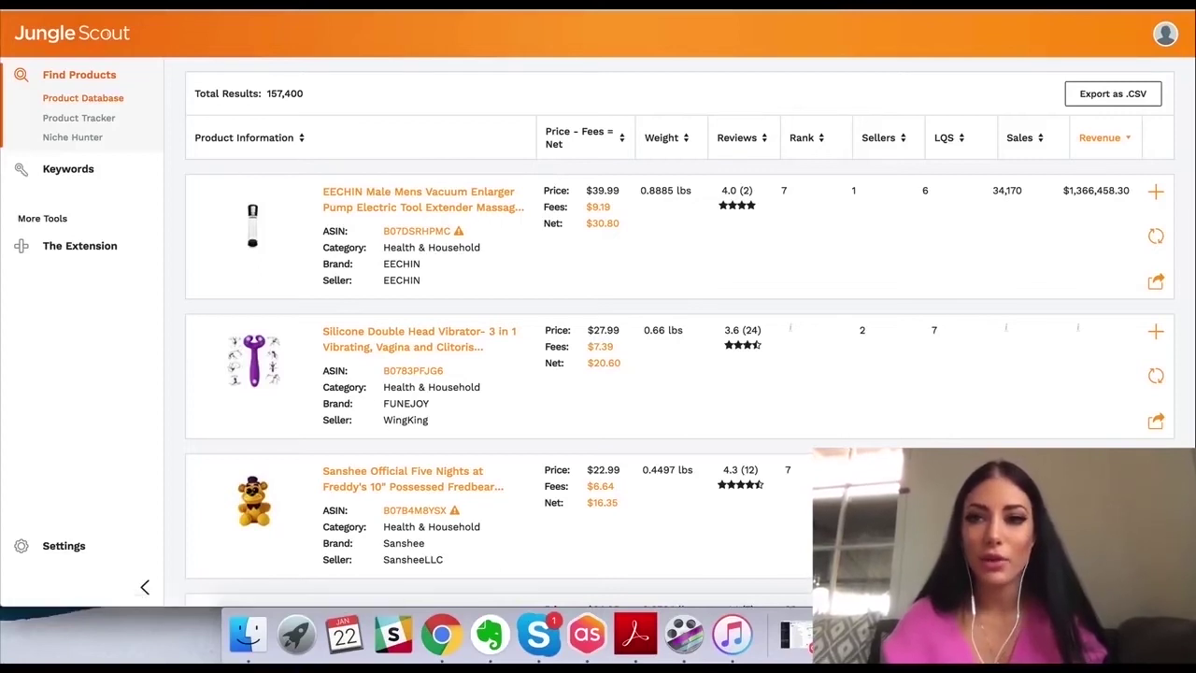
Check the top-revenue product's Amazon listing, then browse the revenue-sorted results for other product candidates
scroll(531, 273, down, 4)
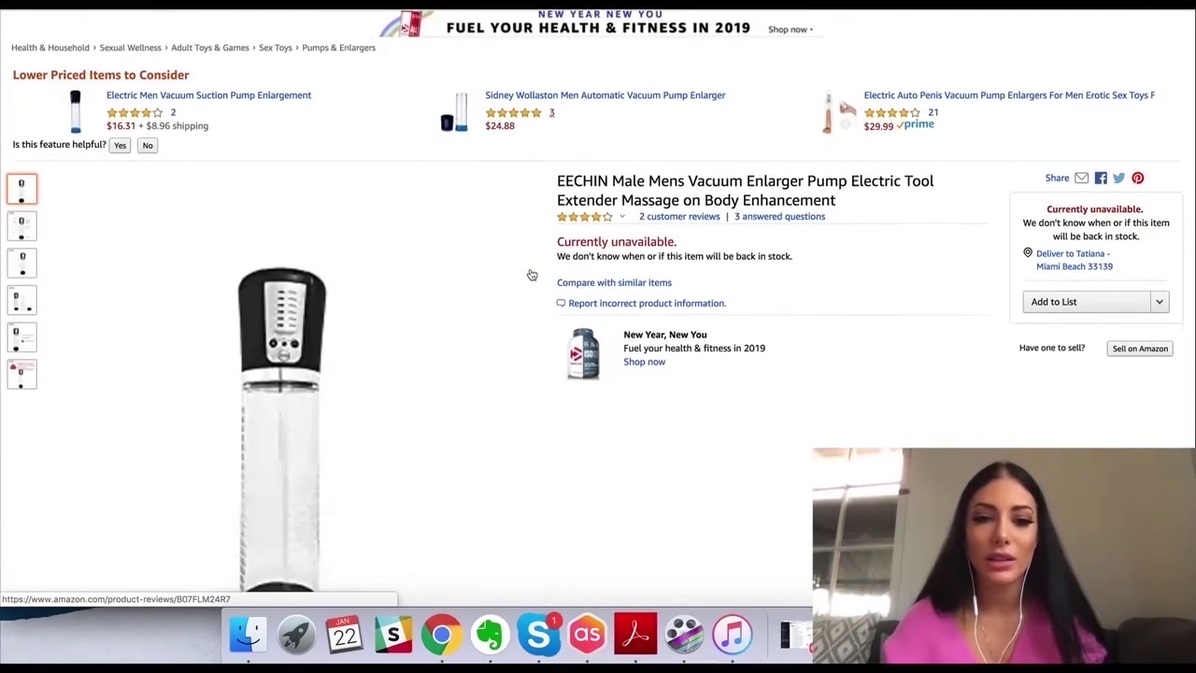
scroll(531, 273, down, 2)
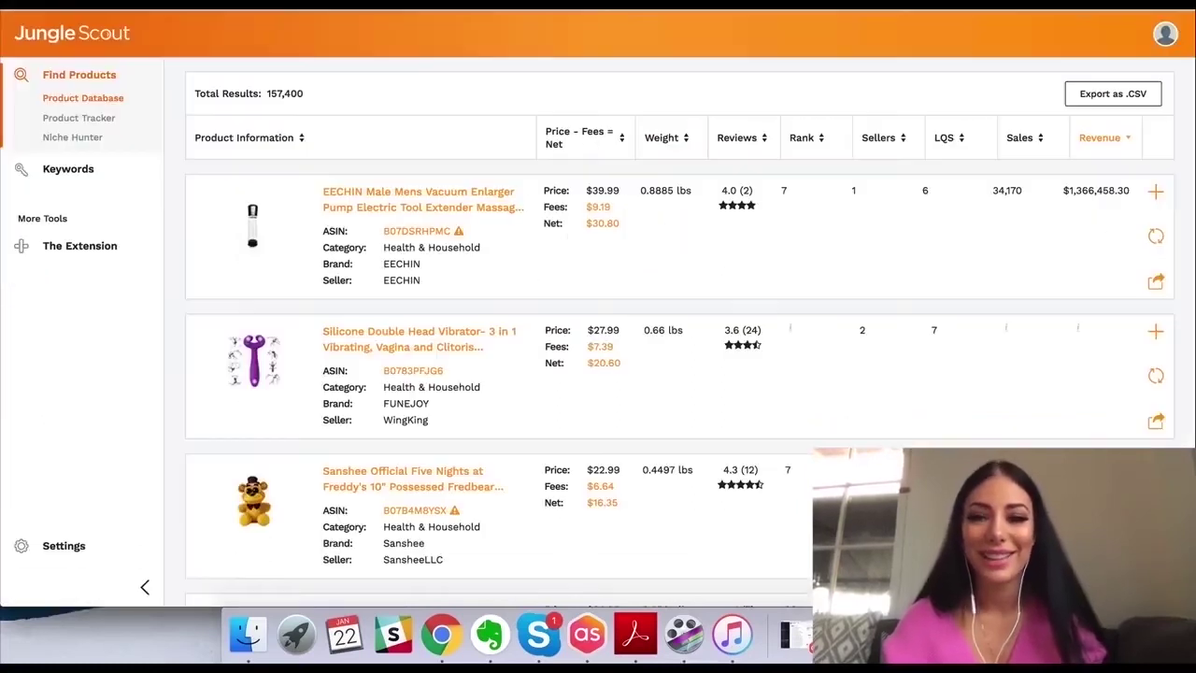
scroll(648, 231, down, 4)
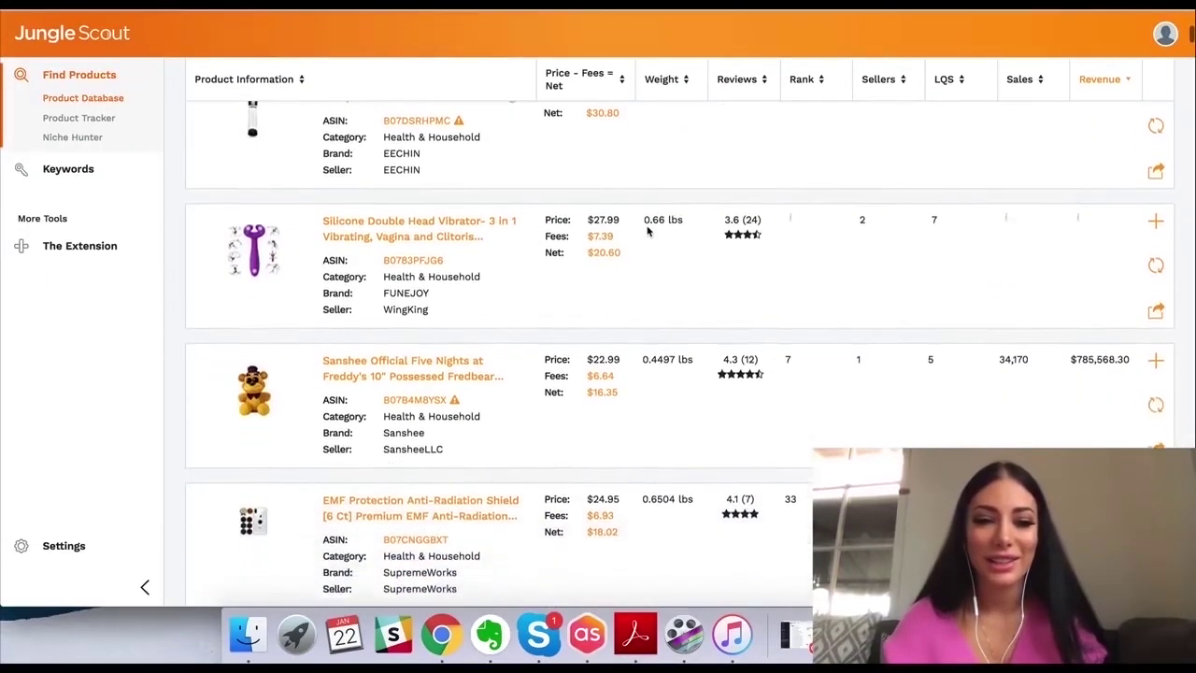
scroll(342, 243, down, 3)
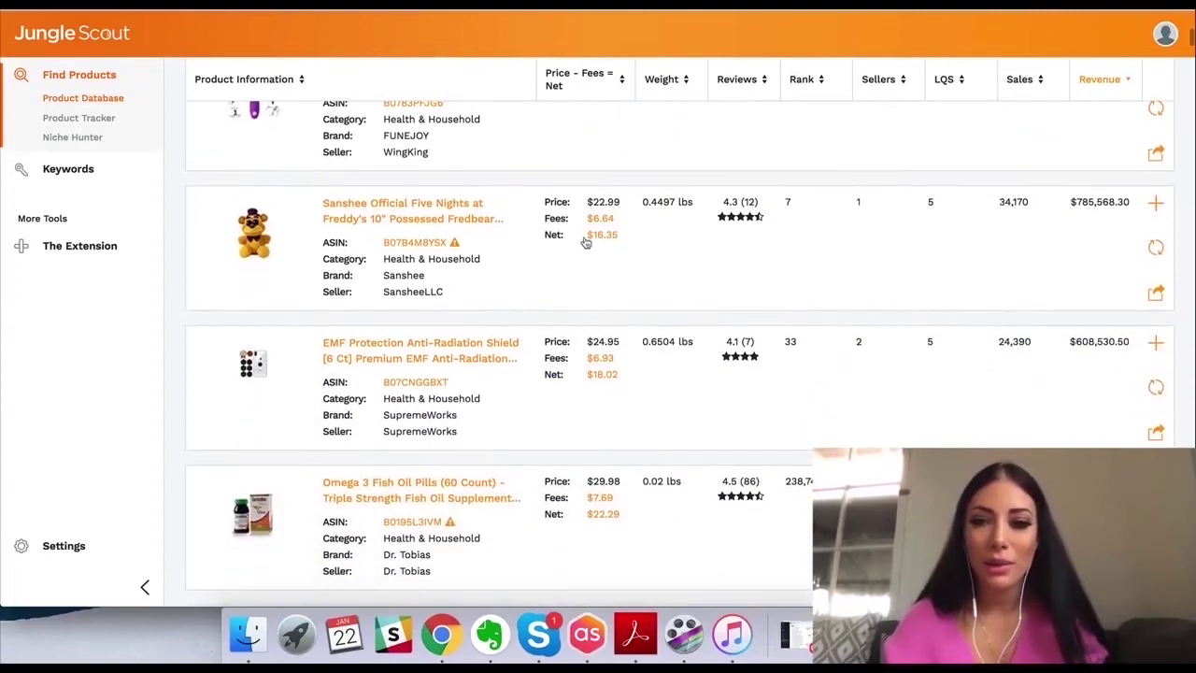
scroll(585, 236, up, 1)
scroll(585, 242, down, 3)
scroll(585, 242, down, 7)
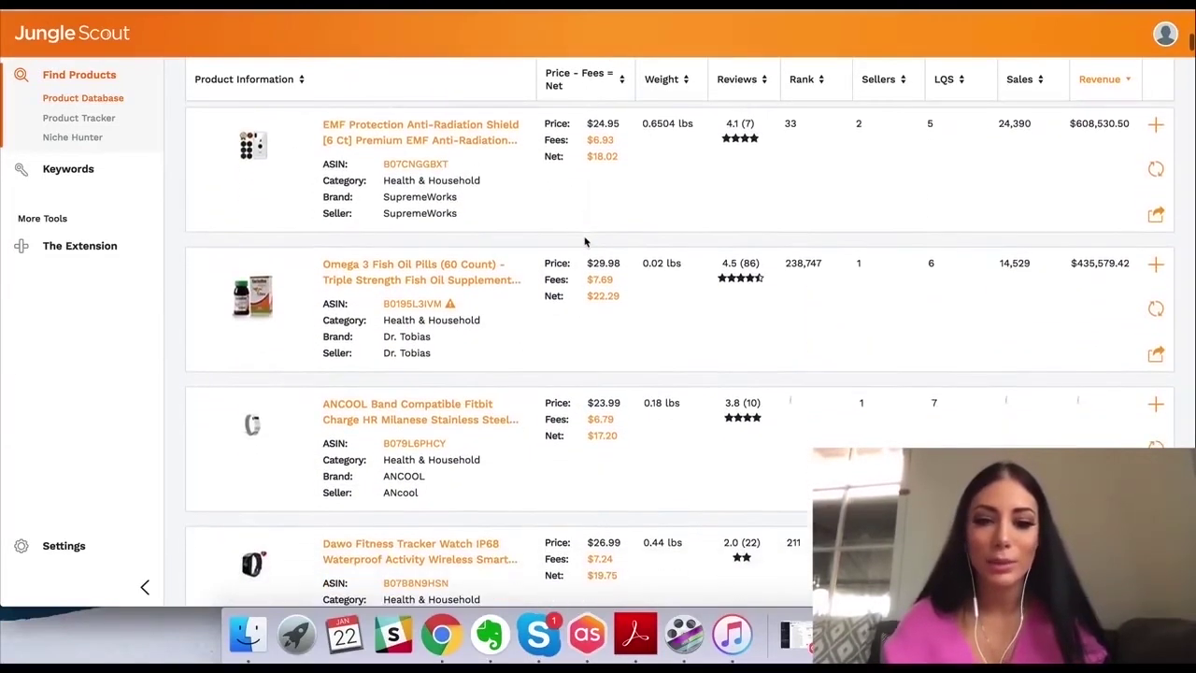
scroll(585, 242, down, 20)
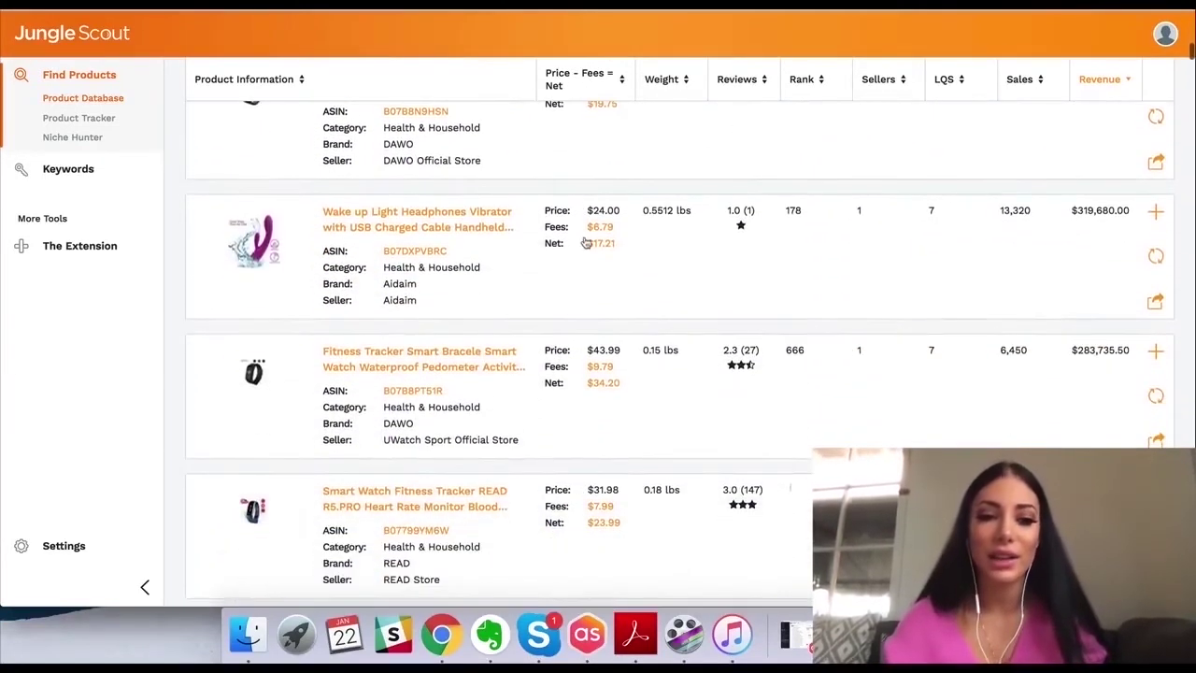
scroll(585, 242, down, 10)
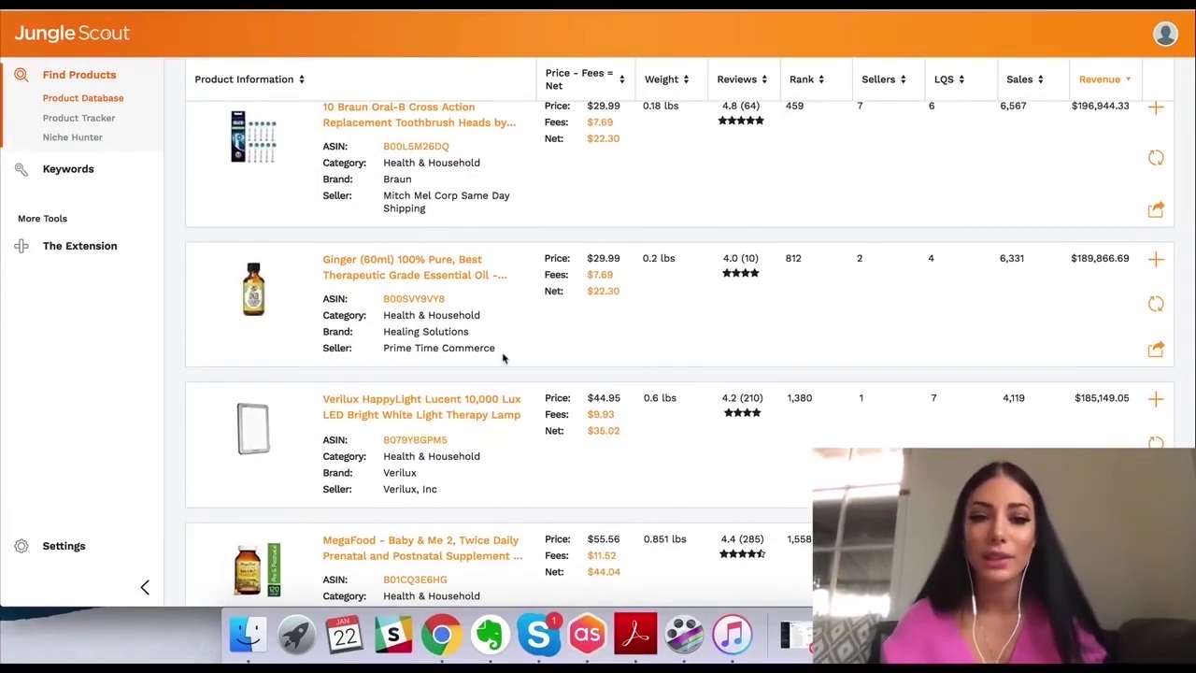
scroll(503, 357, down, 13)
scroll(502, 358, down, 13)
scroll(502, 357, down, 18)
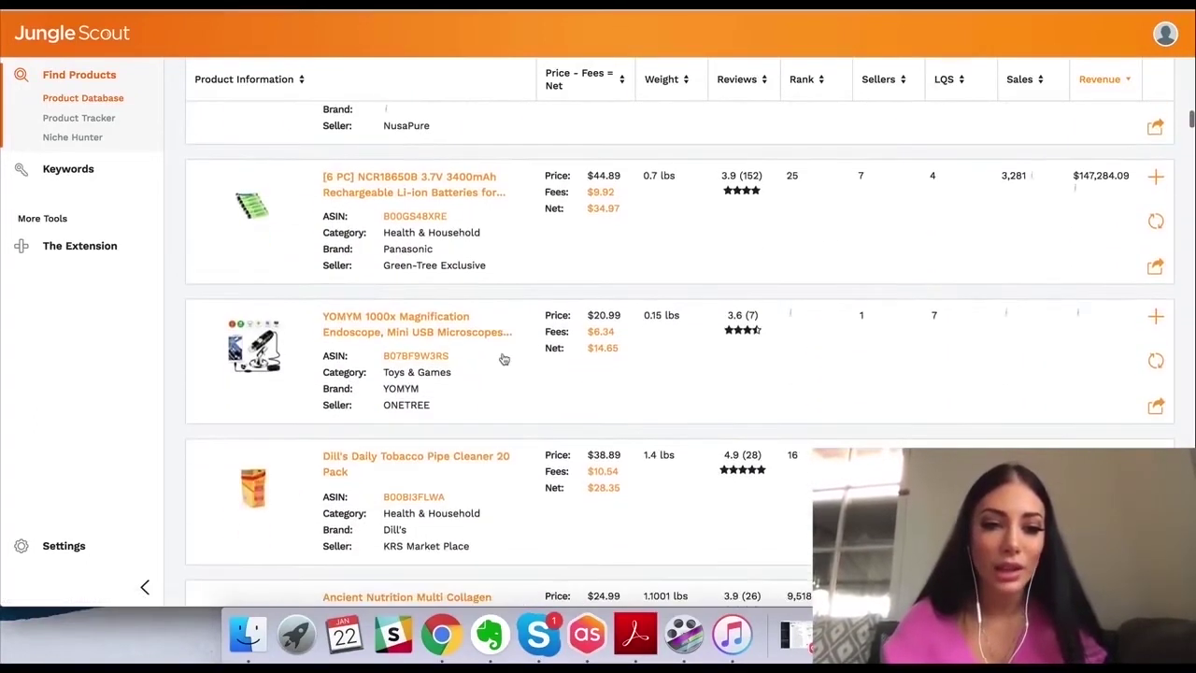
scroll(503, 357, down, 10)
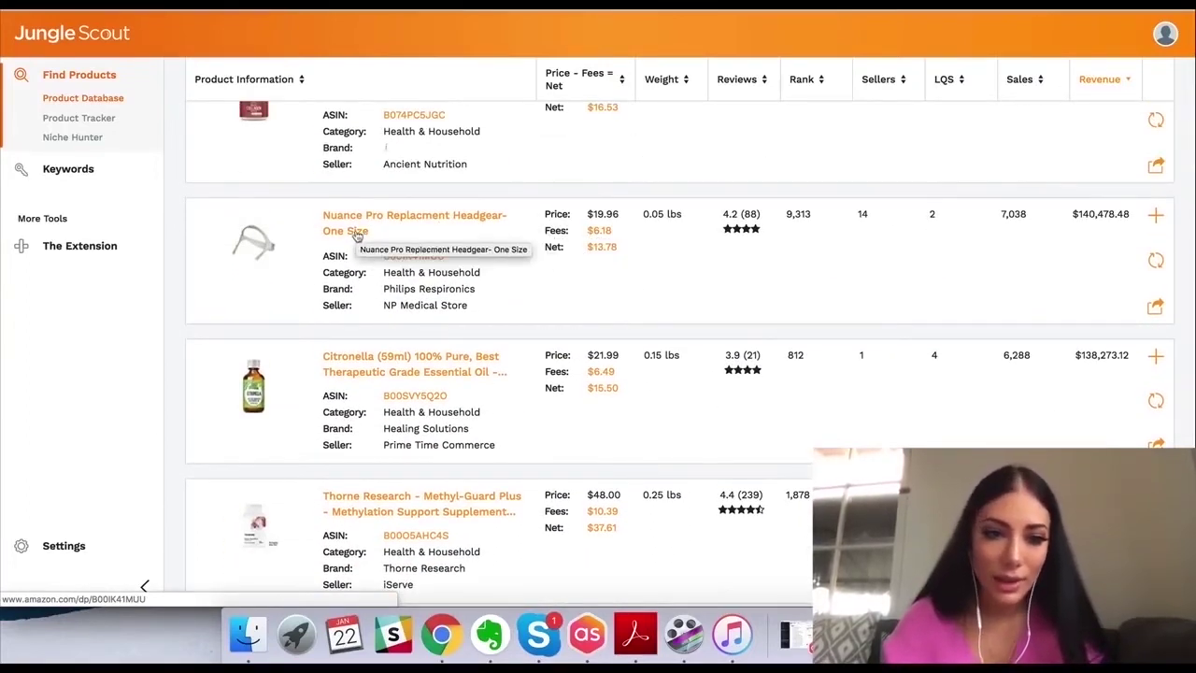
Open the Nuance Pro Replacment Headgear listing on Amazon and examine its photo, price, product description and other sellers
click(383, 222)
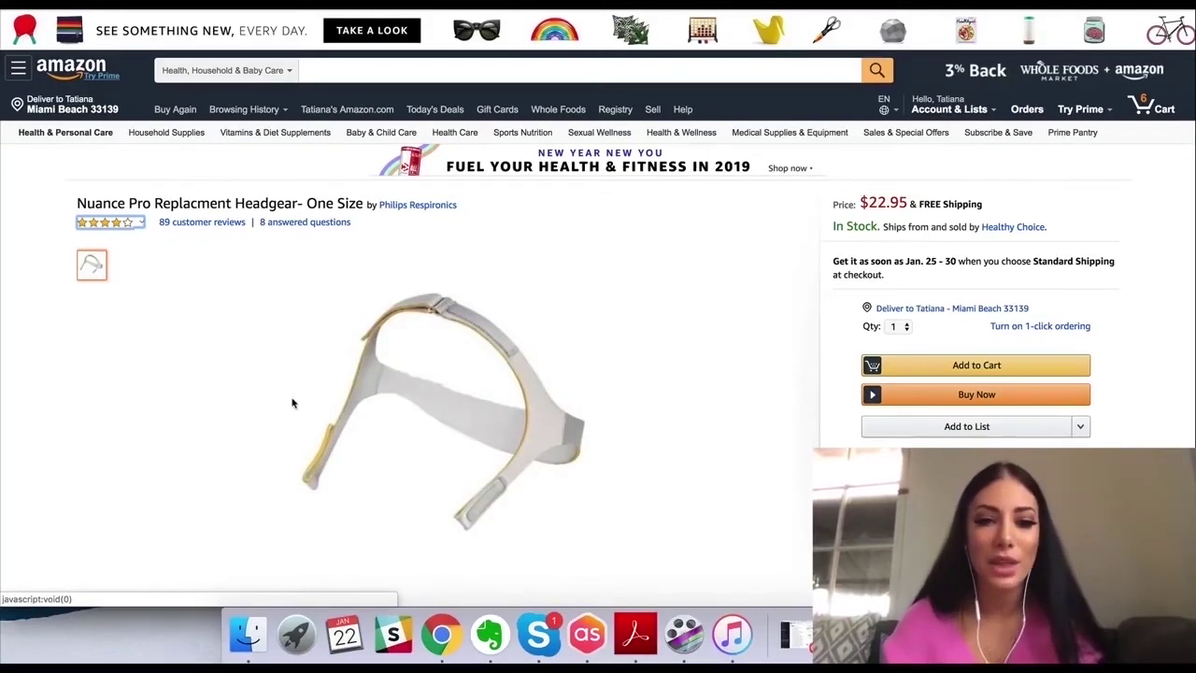
scroll(293, 403, down, 2)
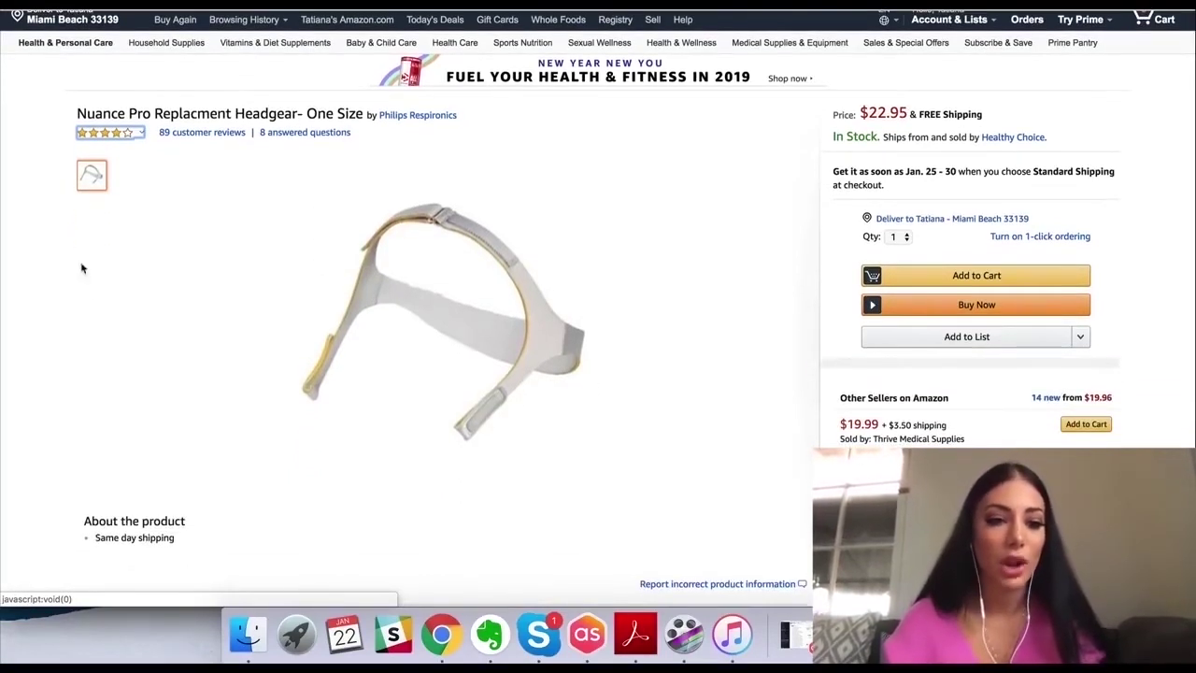
scroll(79, 419, down, 3)
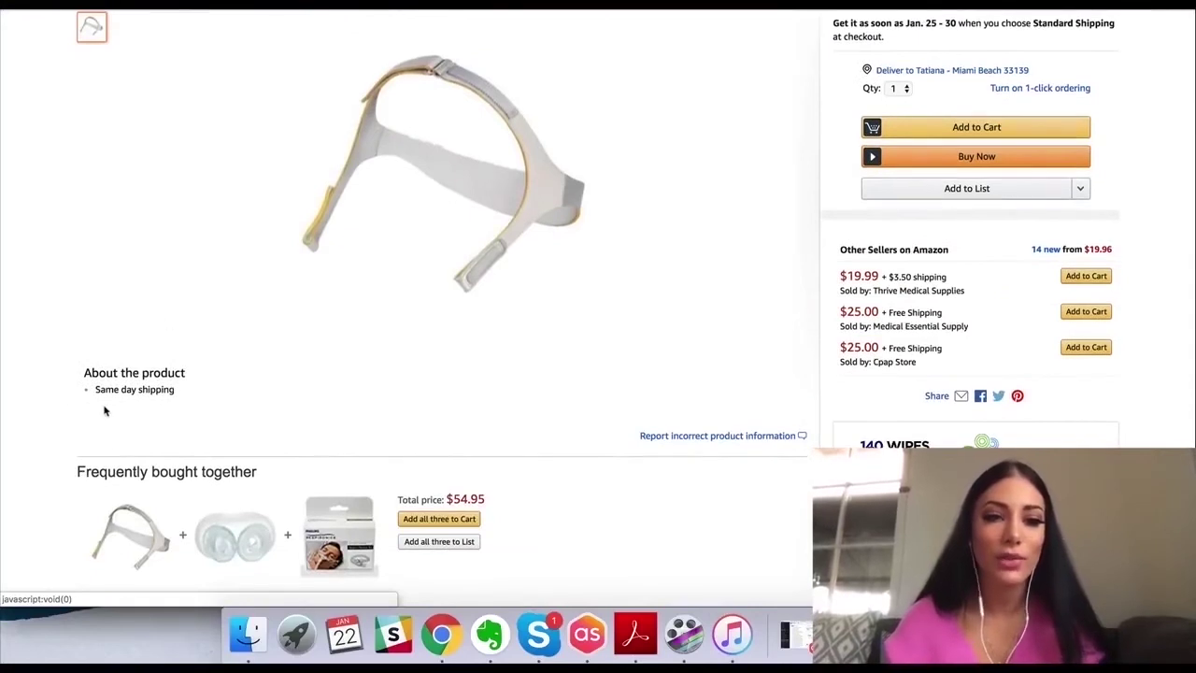
scroll(105, 412, up, 3)
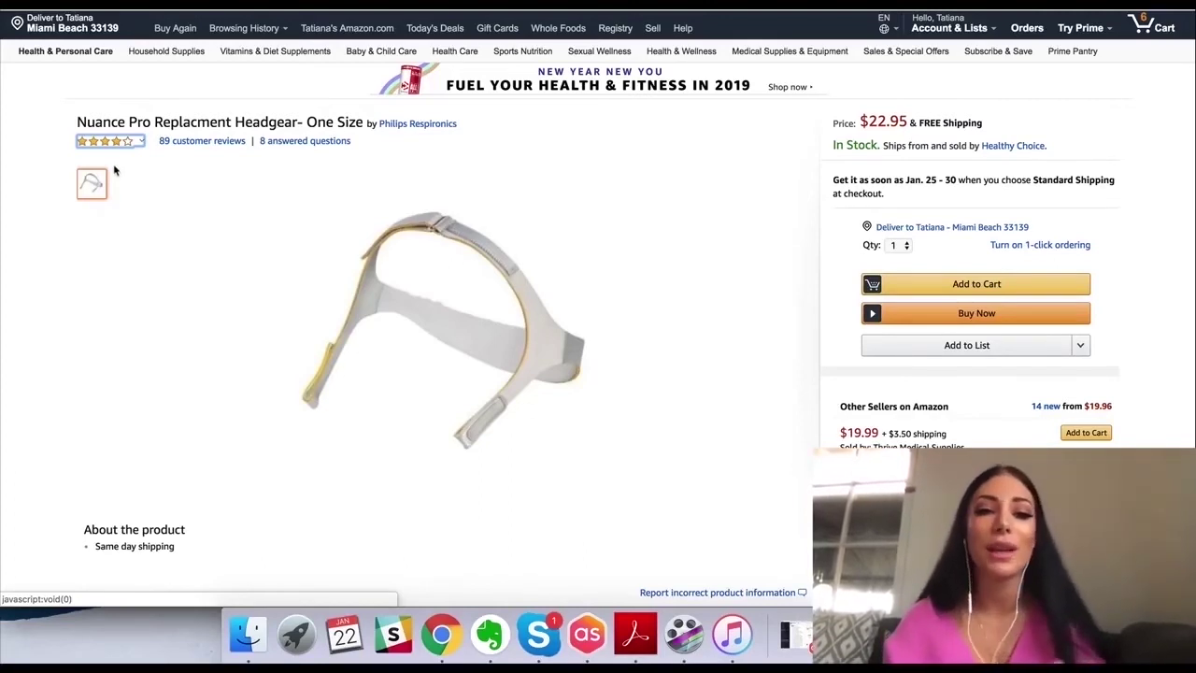
scroll(146, 436, down, 4)
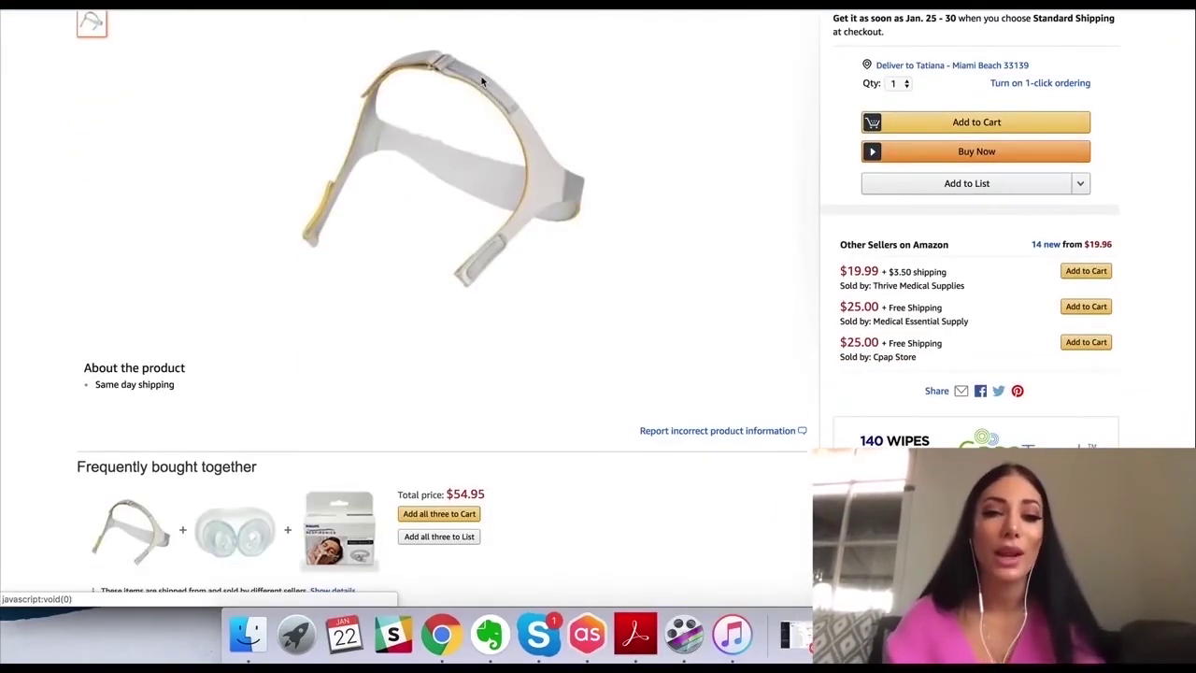
scroll(449, 201, up, 4)
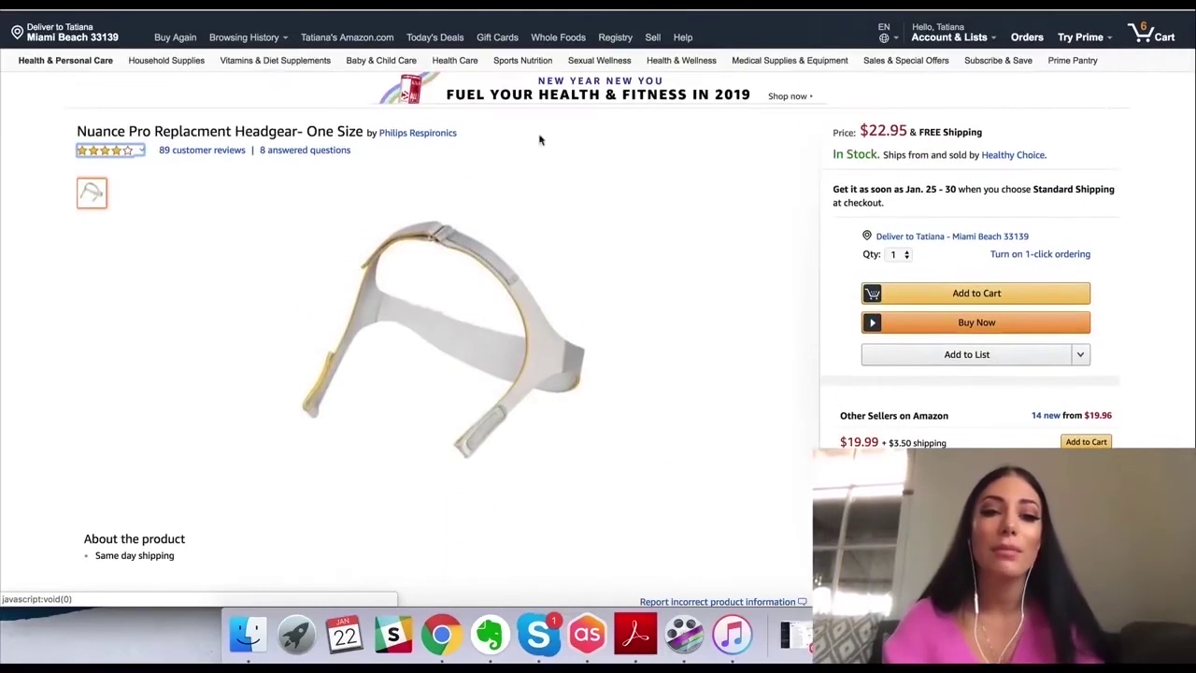
Examine the headgear listing's product details, related sponsored products and customer reviews, then return to its title
scroll(490, 320, down, 20)
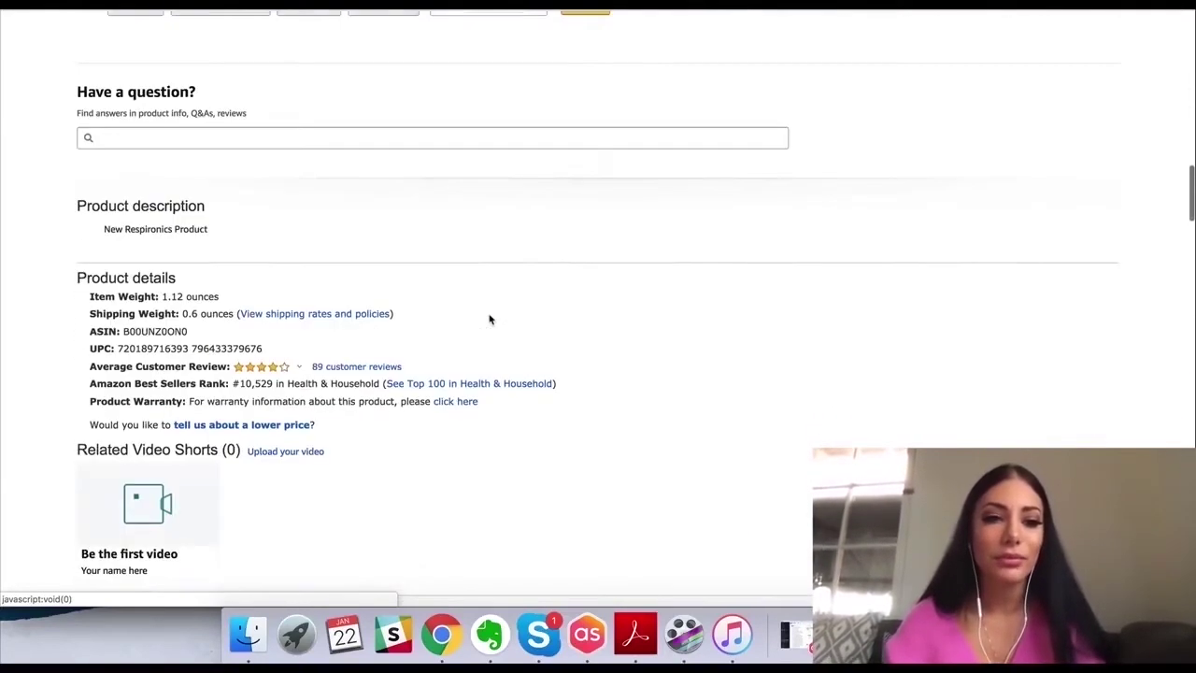
scroll(489, 319, down, 1)
scroll(377, 103, down, 10)
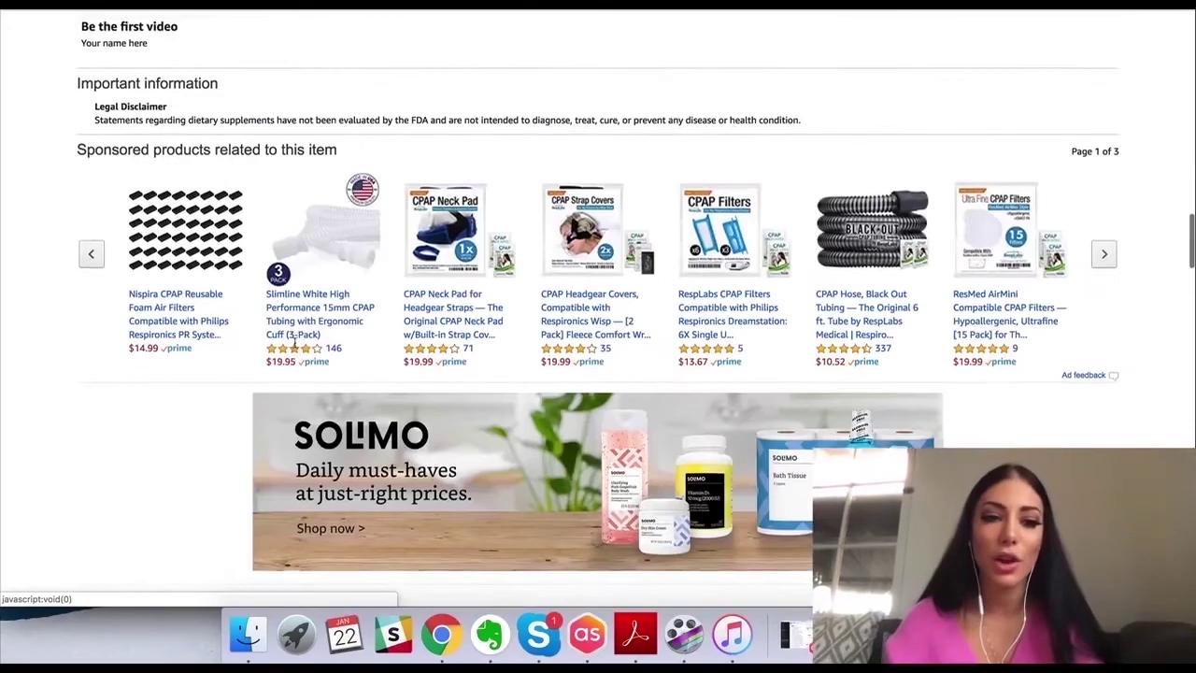
scroll(177, 193, up, 6)
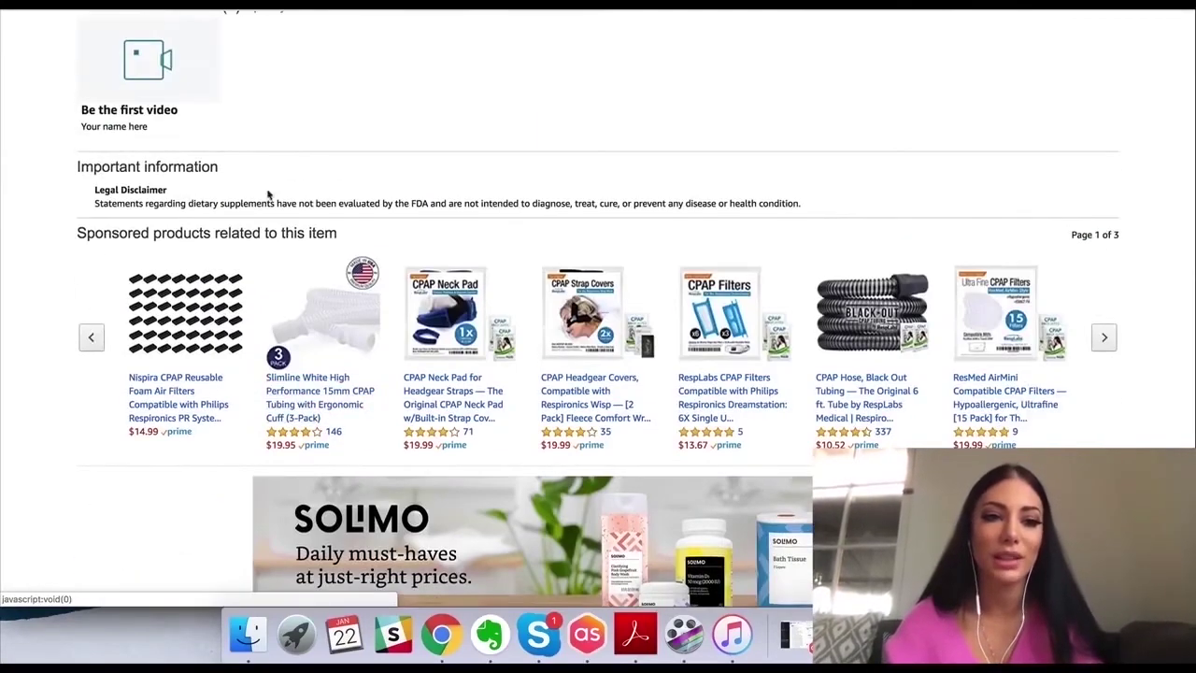
scroll(381, 197, down, 20)
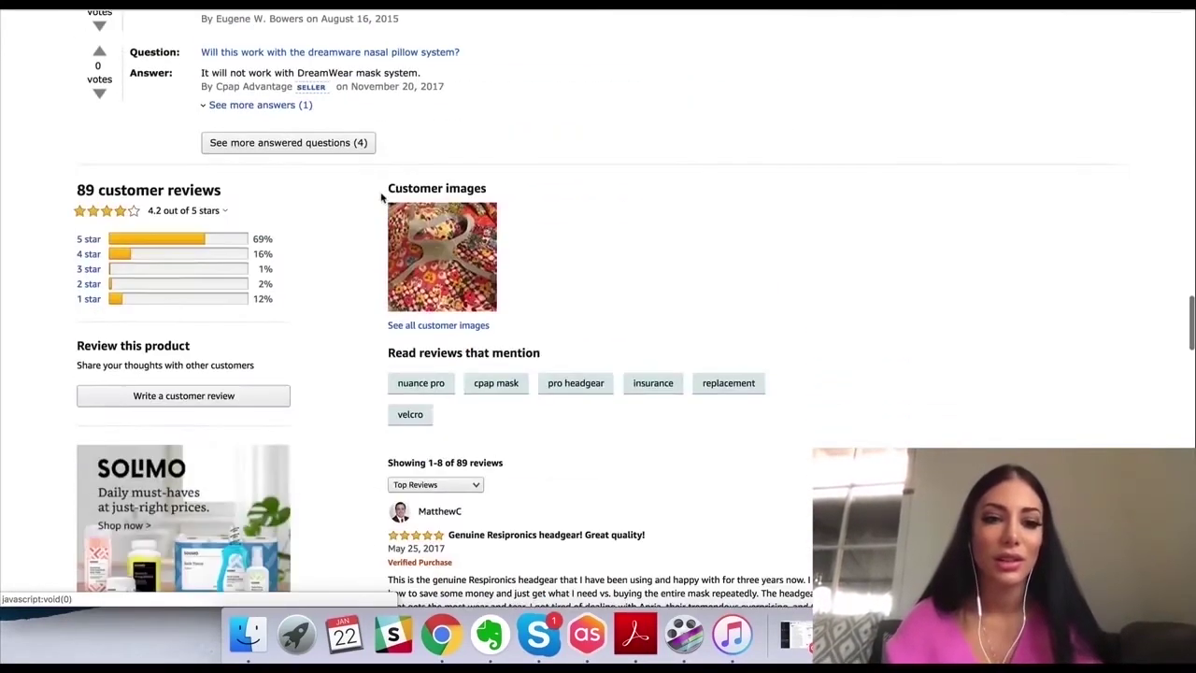
scroll(381, 197, up, 3)
scroll(480, 224, down, 4)
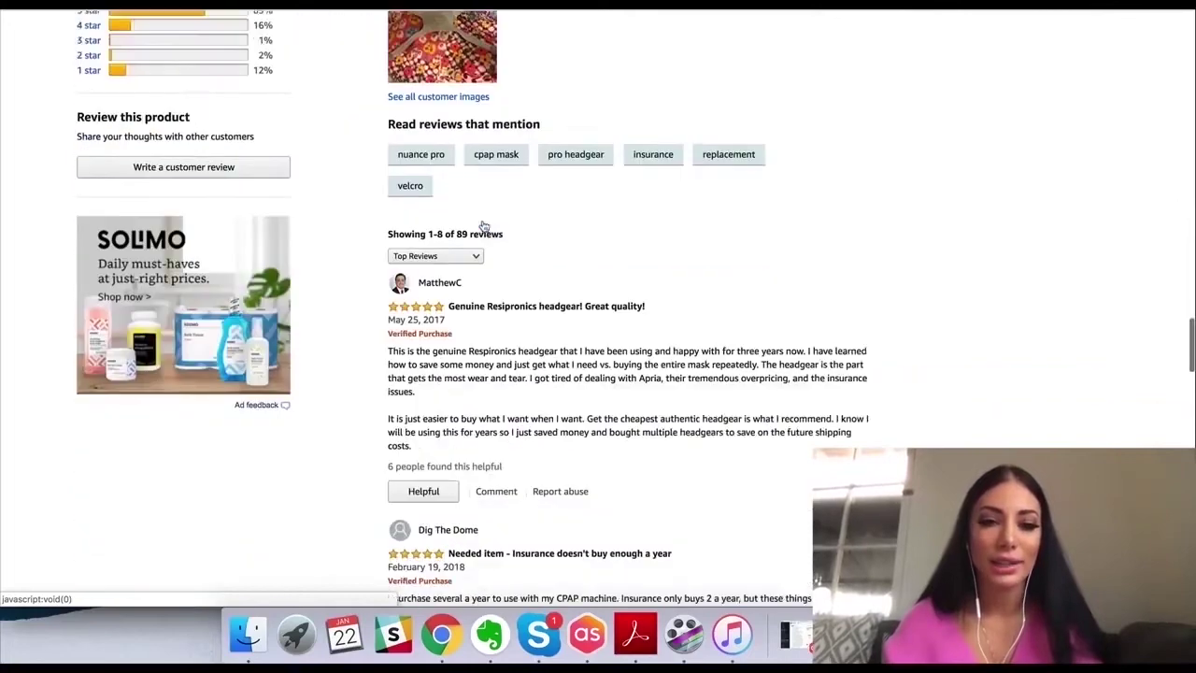
scroll(484, 224, up, 20)
scroll(483, 224, down, 1)
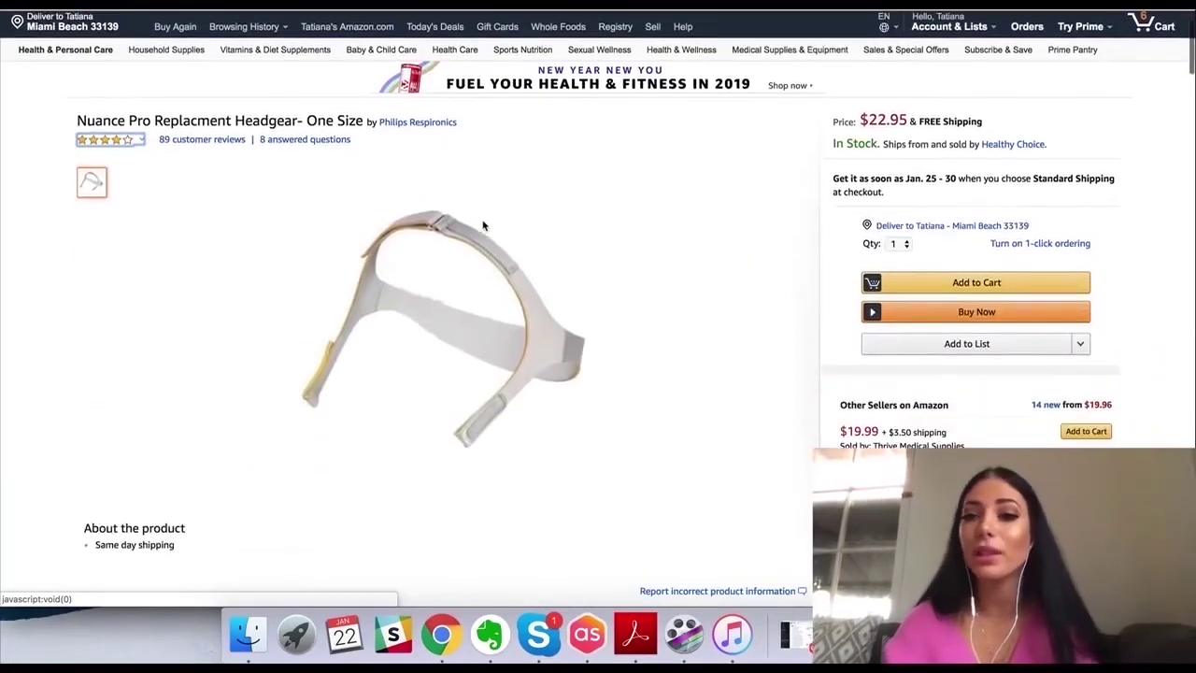
Search Amazon for "Replacment Headgear", copying the phrase from the listing's title without the Nuance Pro brand
click(523, 5)
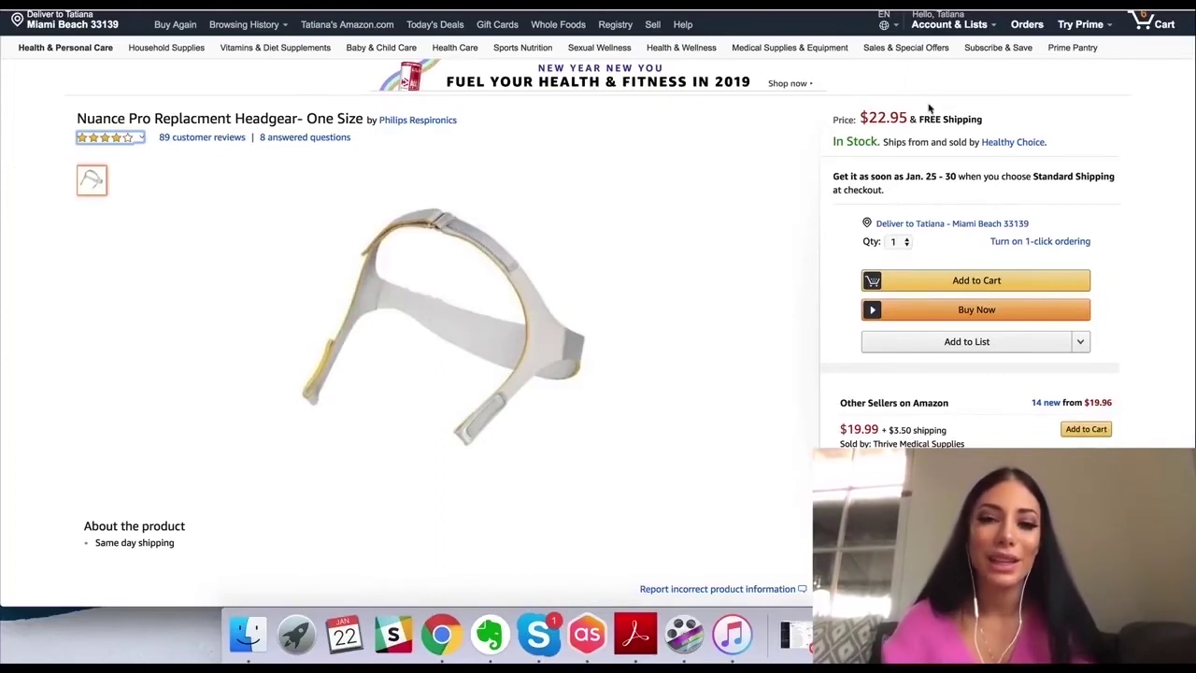
scroll(471, 258, up, 2)
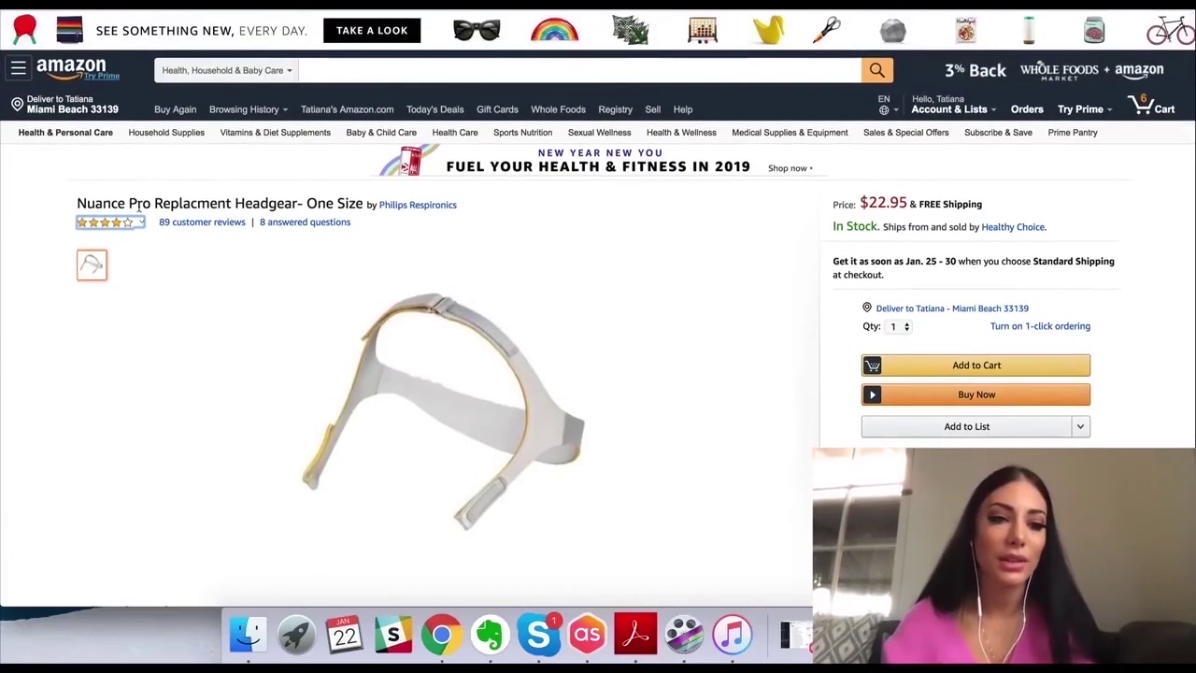
drag(77, 203, 150, 204)
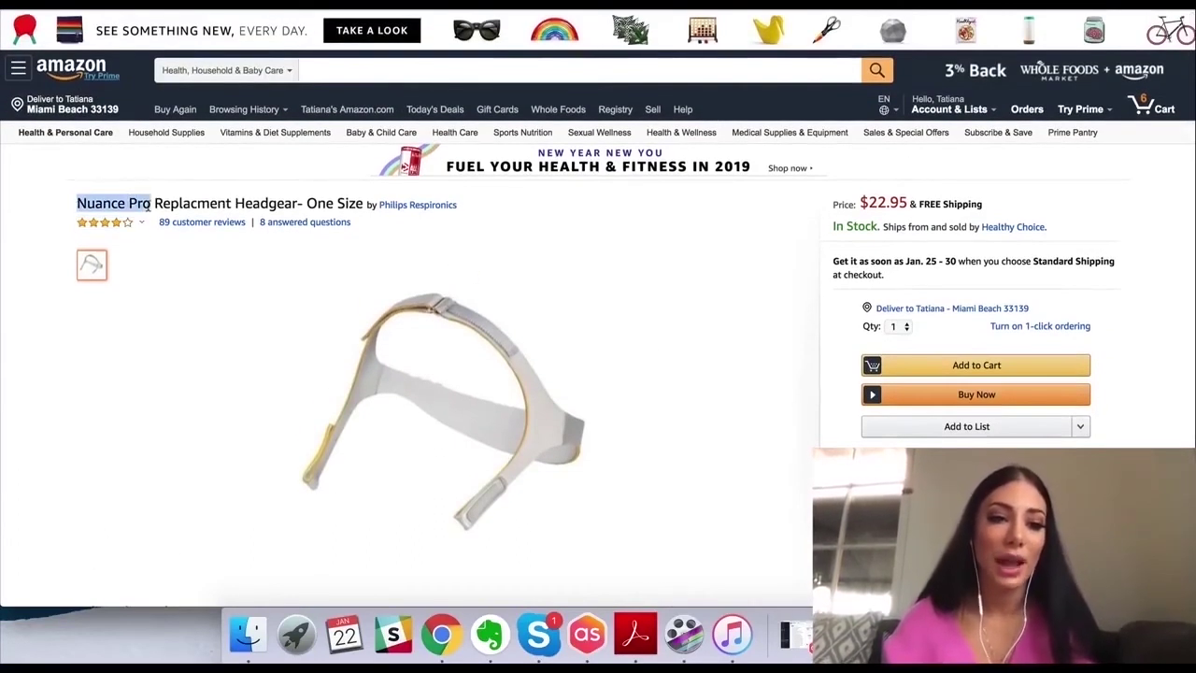
click(156, 196)
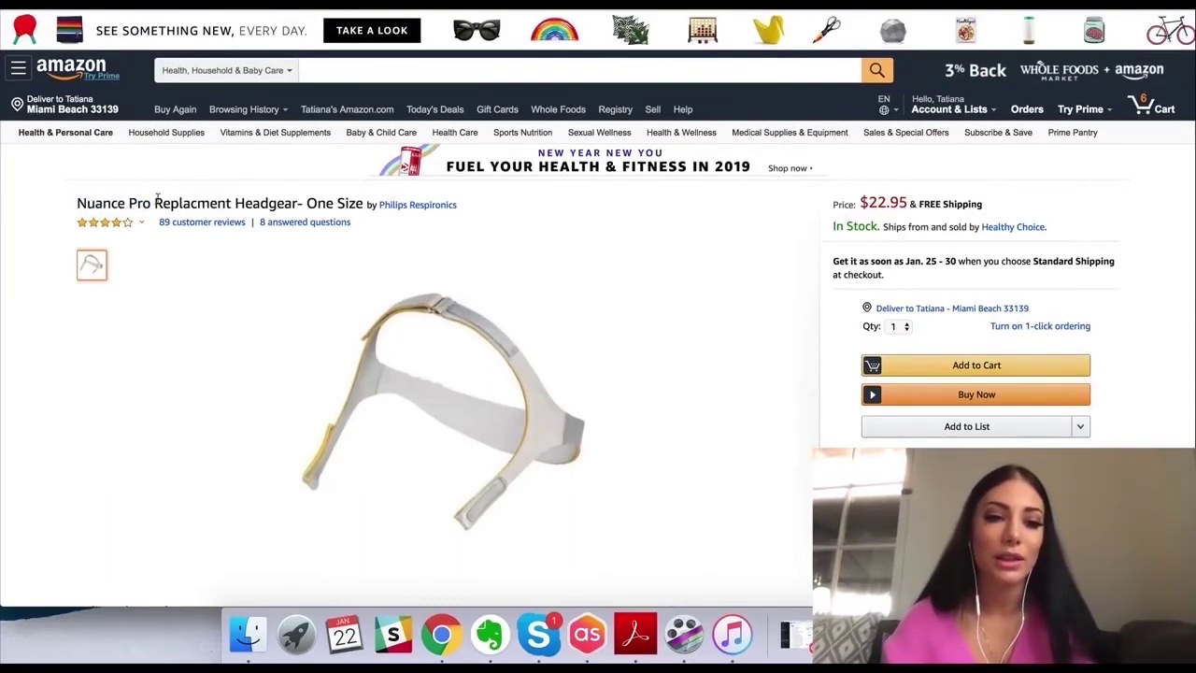
drag(156, 196, 295, 203)
key(super+c)
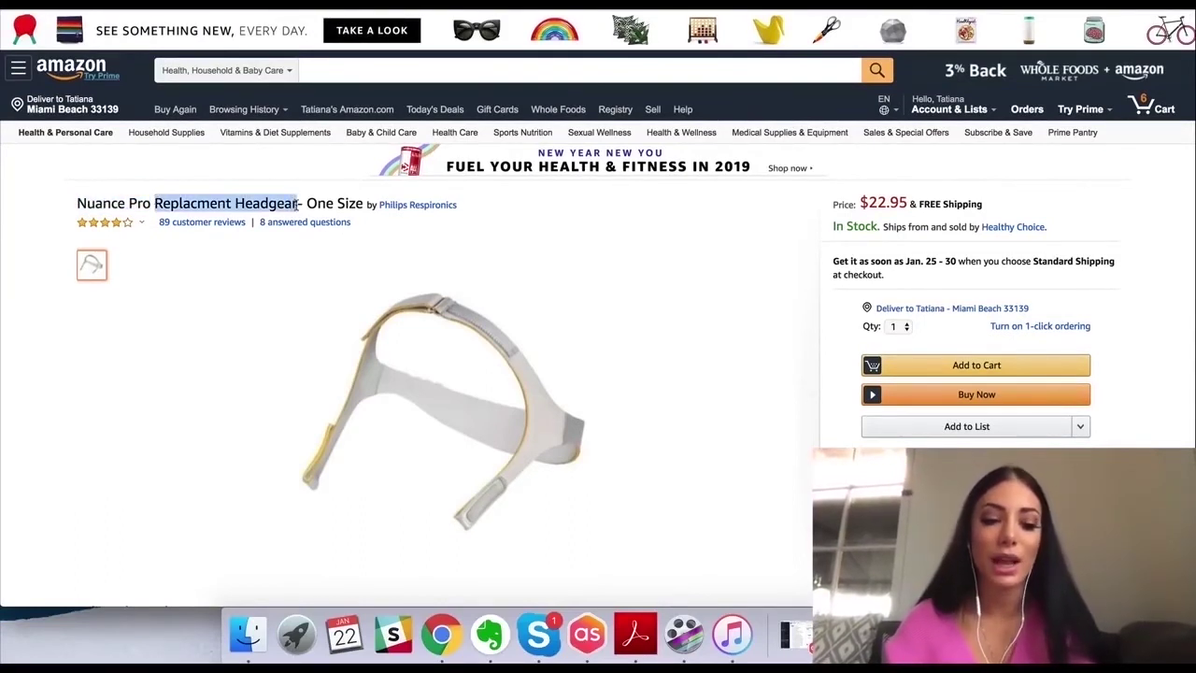
click(363, 71)
key(super+v)
key(Return)
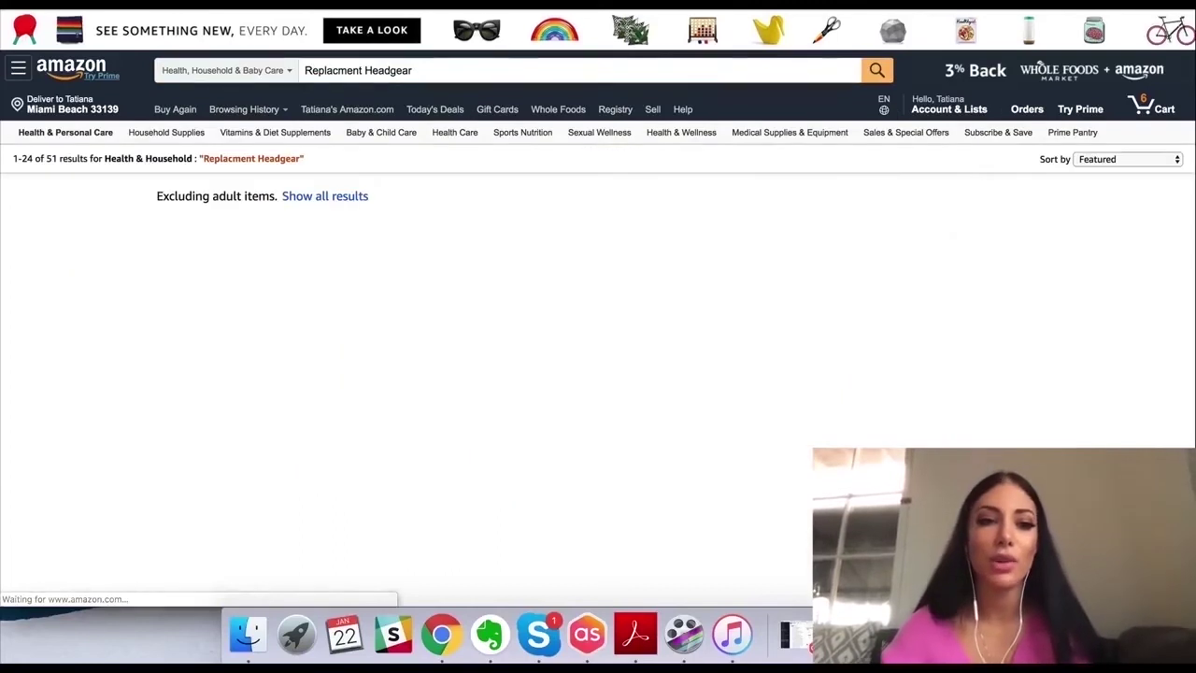
Broaden the "Replacment Headgear" search to All Departments and rerun it
click(290, 72)
scroll(281, 84, up, 5)
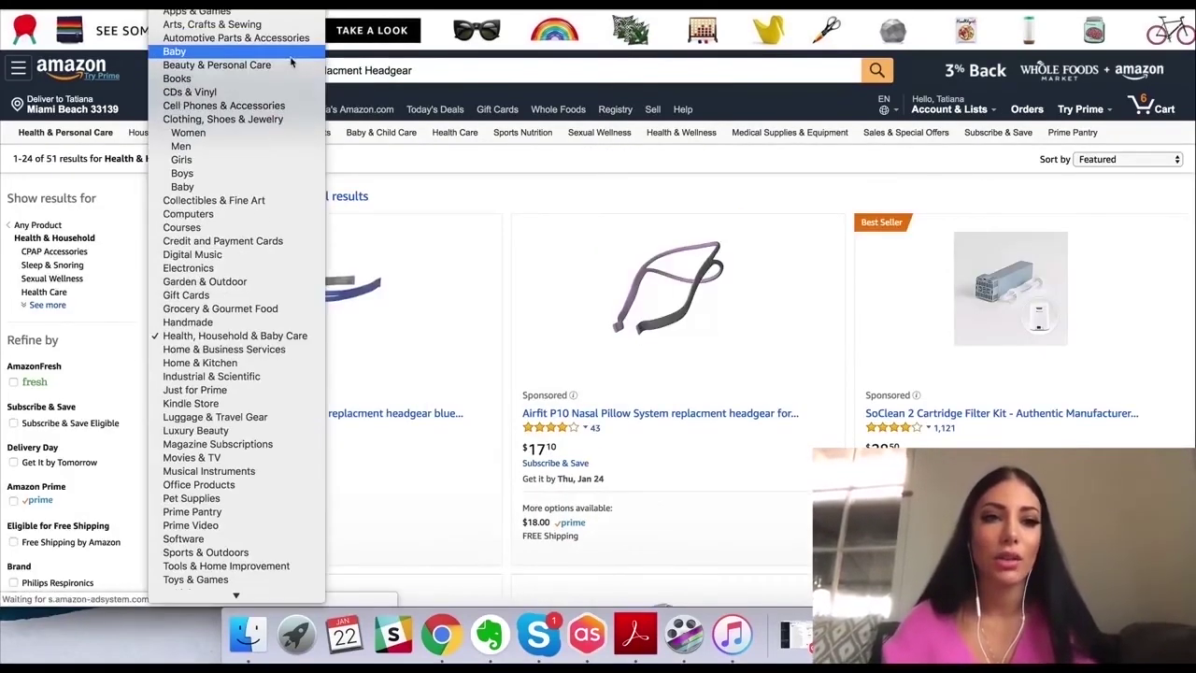
click(201, 4)
click(876, 73)
scroll(562, 311, down, 2)
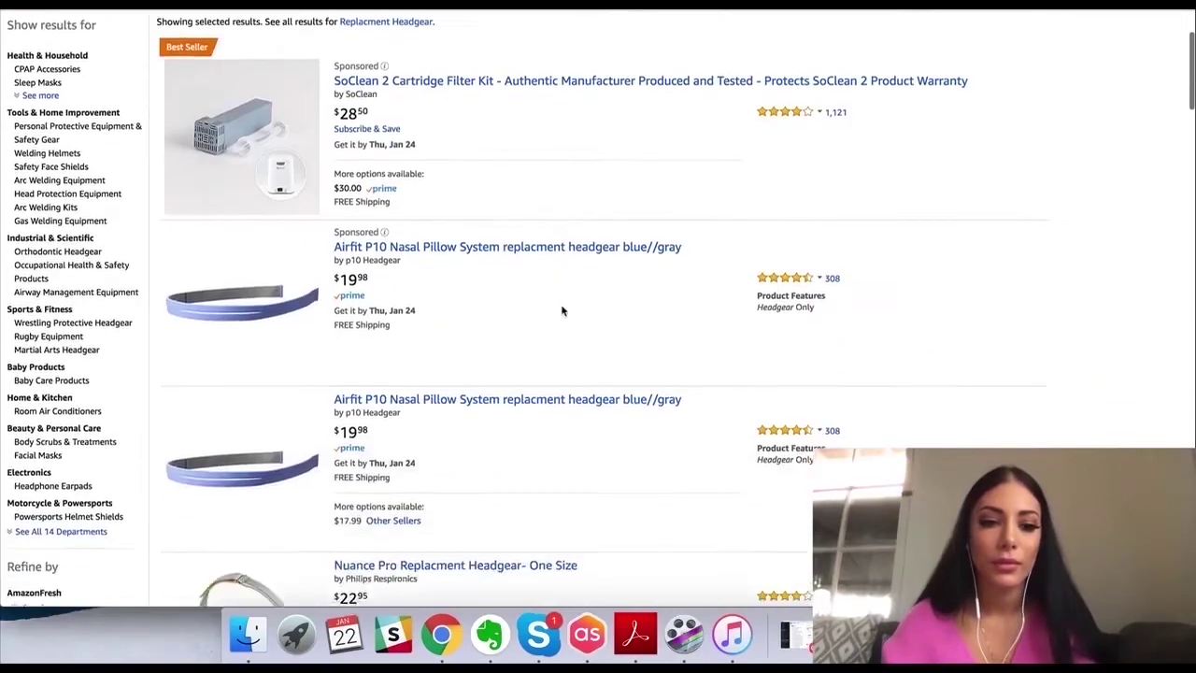
scroll(562, 311, up, 3)
Bring up the Jungle Scout extension for the headgear results and examine the sales, revenue, reviews and opportunity score
click(1185, 28)
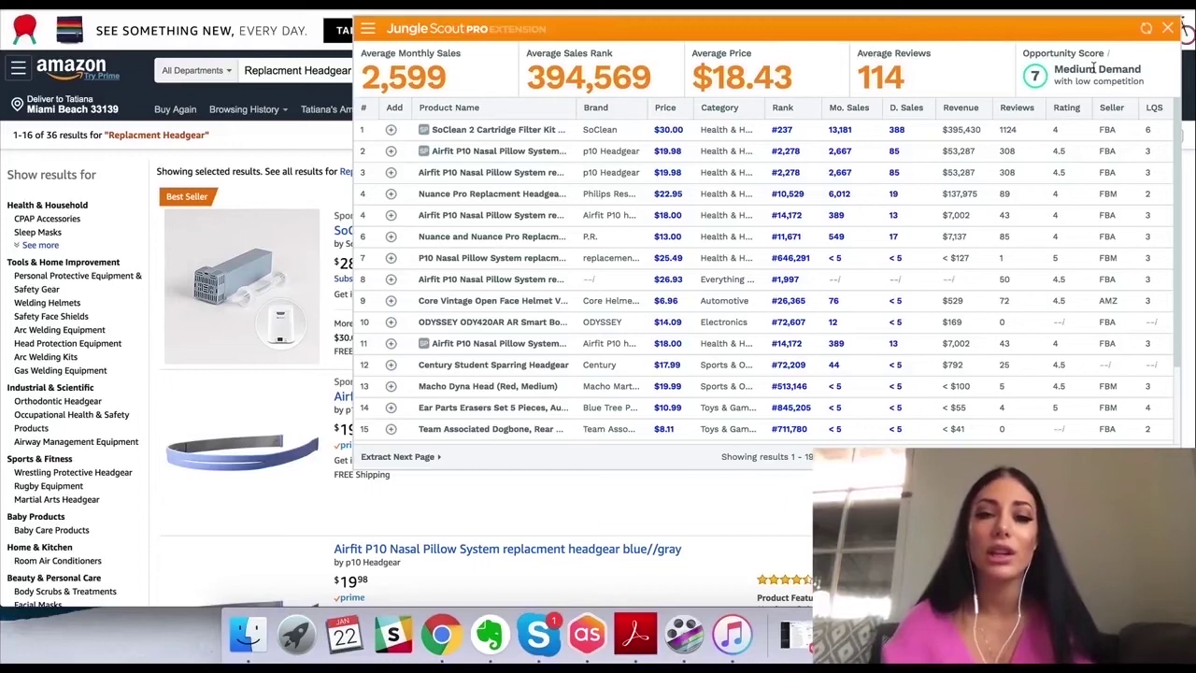
mouse_move(507, 167)
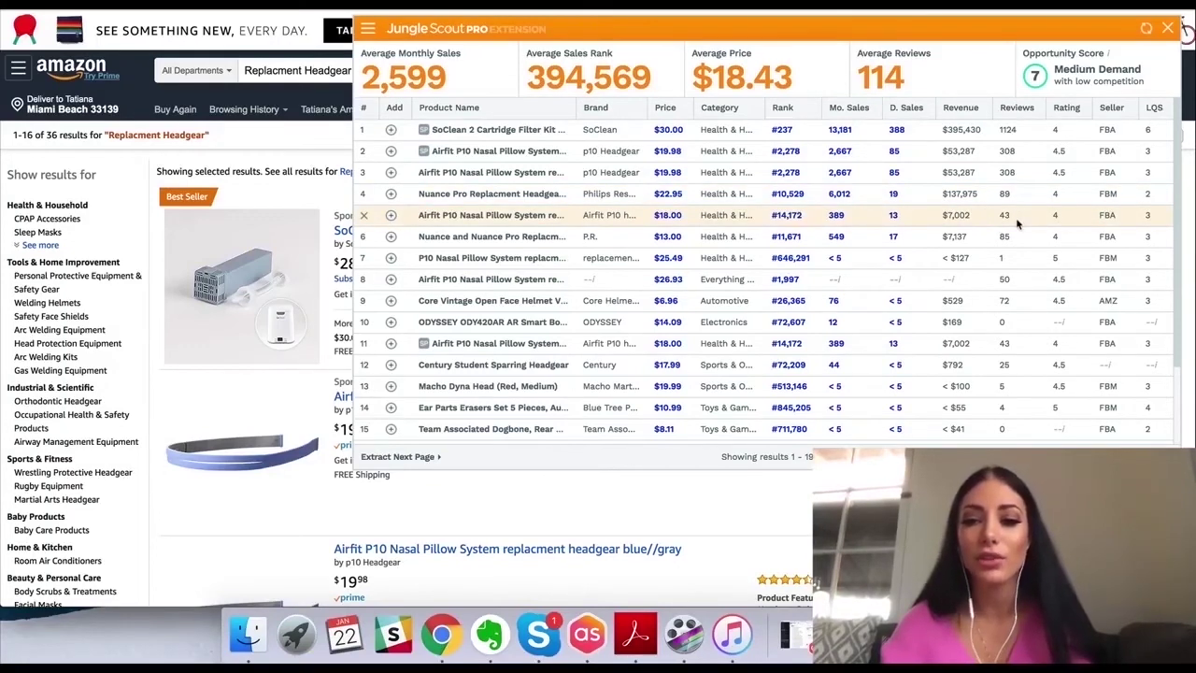
scroll(1017, 229, down, 3)
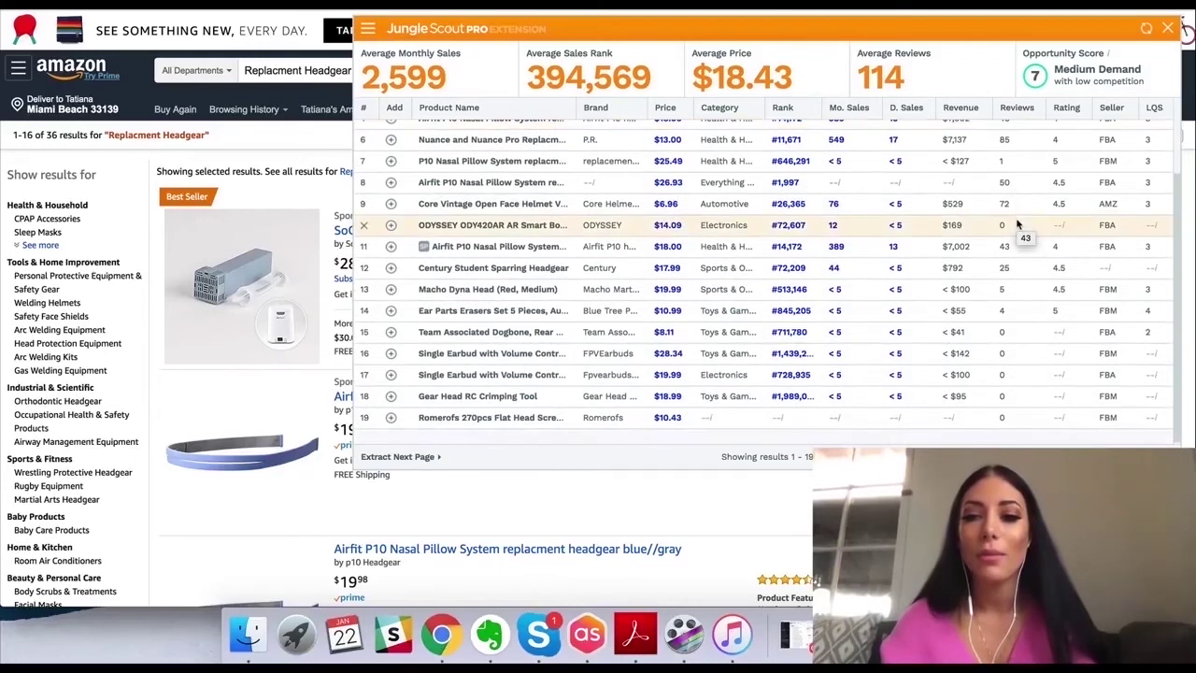
Close the Jungle Scout extension and examine the competing replacement headgear listings in the Amazon results
scroll(1015, 232, up, 3)
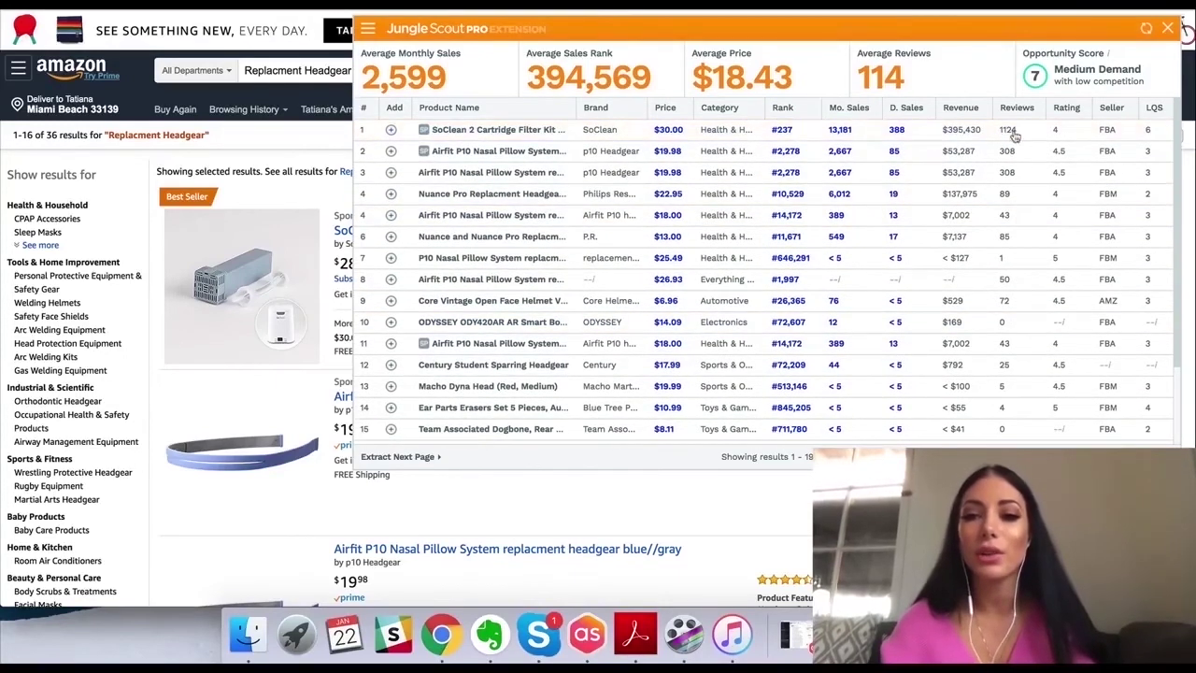
click(1169, 29)
scroll(550, 247, down, 5)
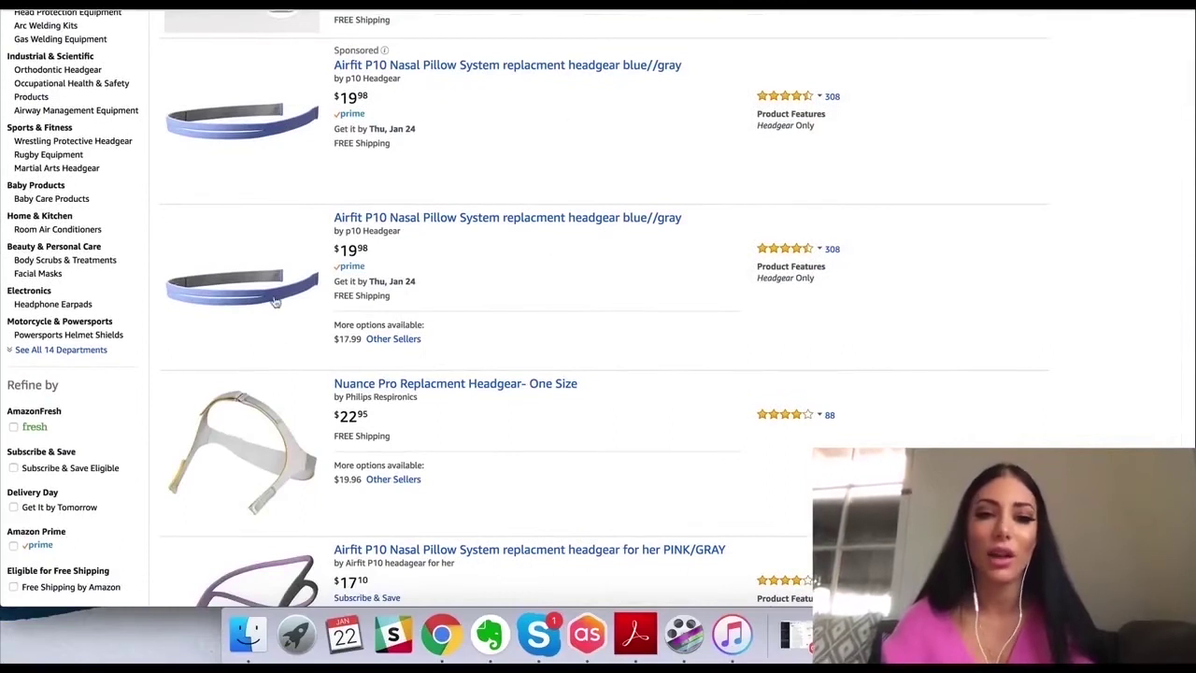
scroll(660, 345, down, 6)
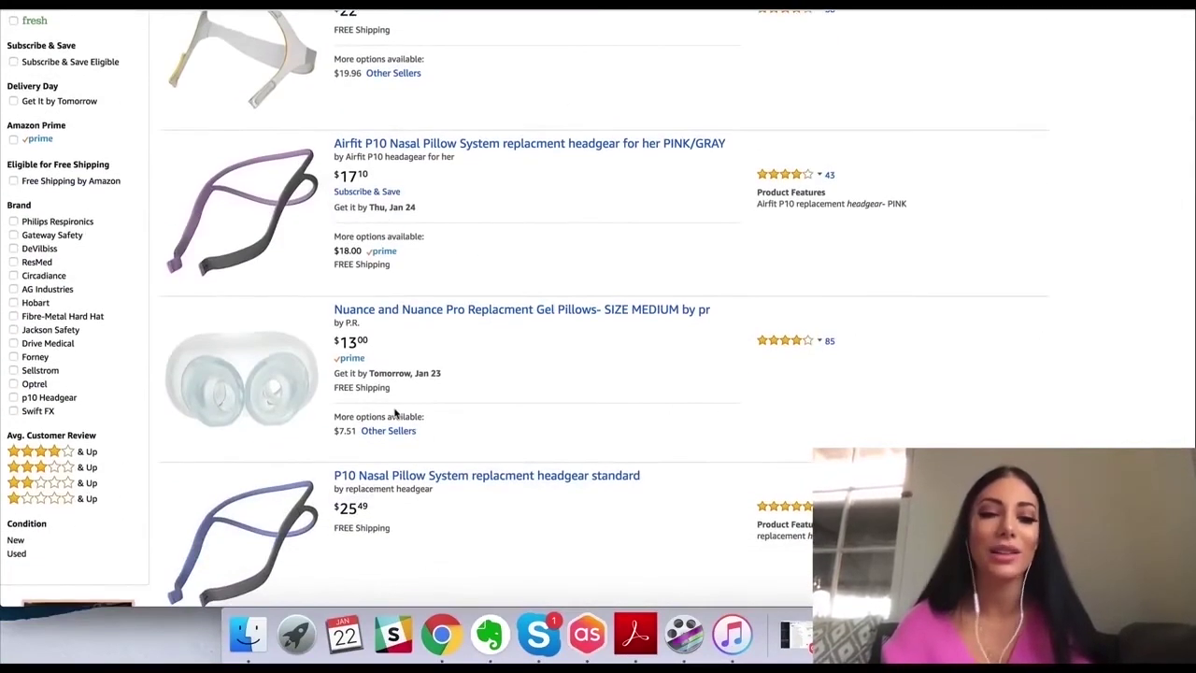
scroll(397, 414, up, 4)
scroll(524, 206, up, 3)
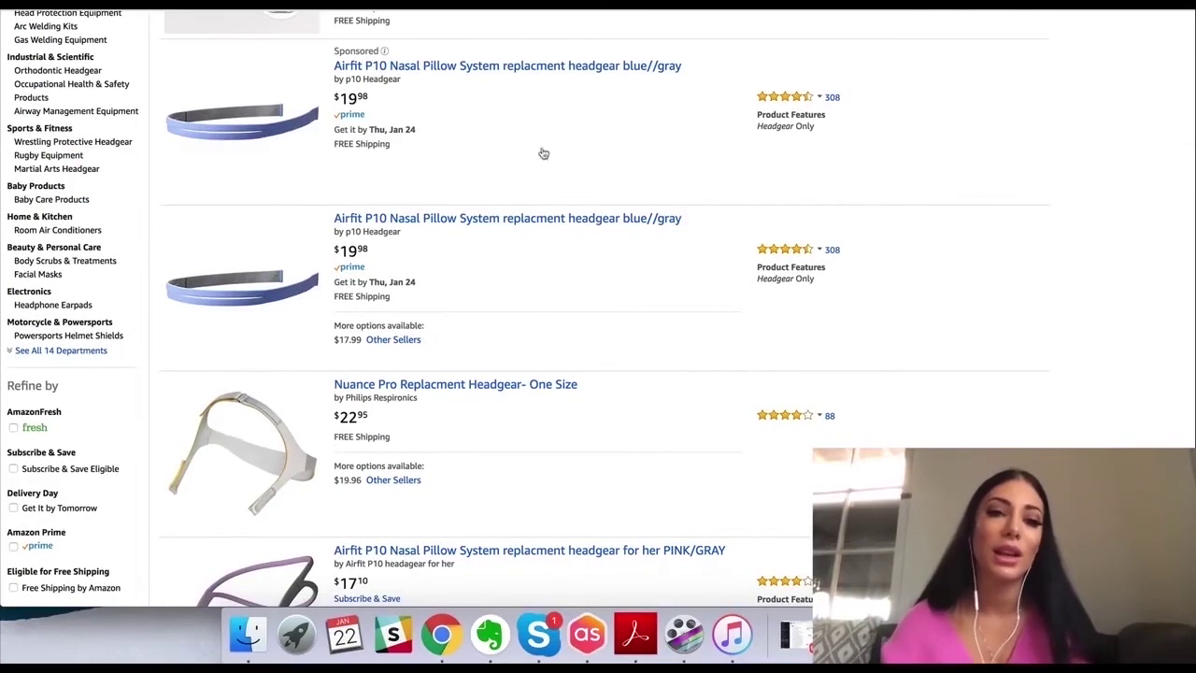
scroll(383, 394, up, 5)
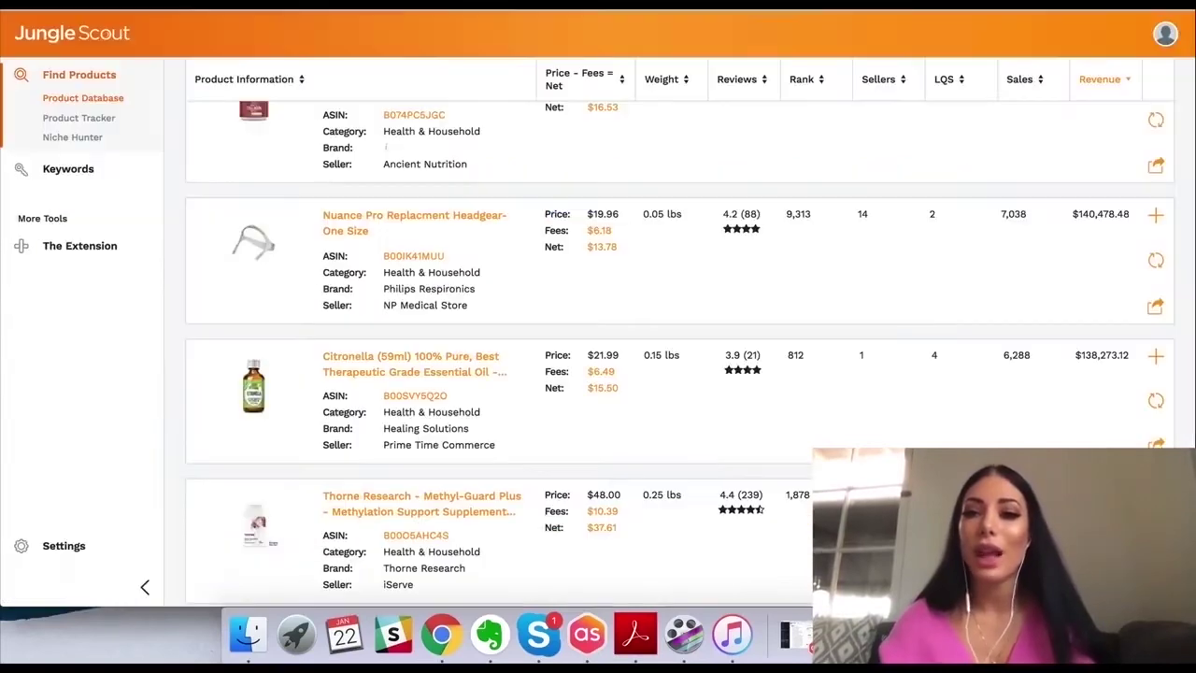
Return to Jungle Scout's Product Database and review the product results and the filters behind them
scroll(707, 359, down, 15)
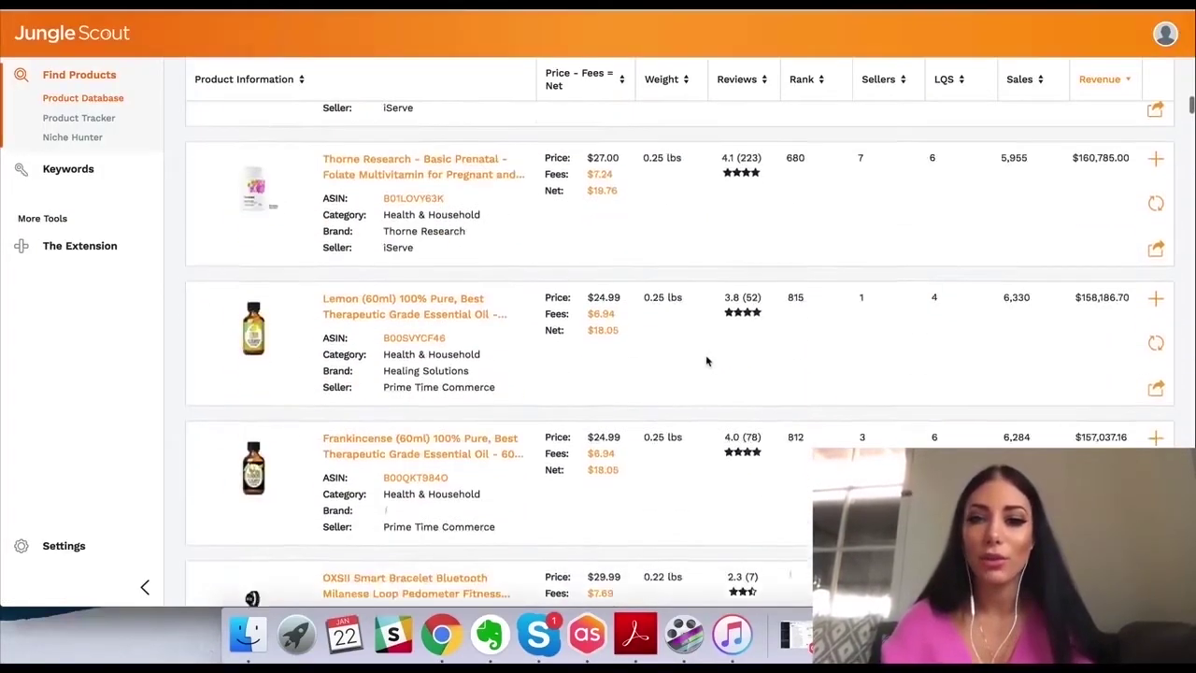
scroll(706, 359, up, 20)
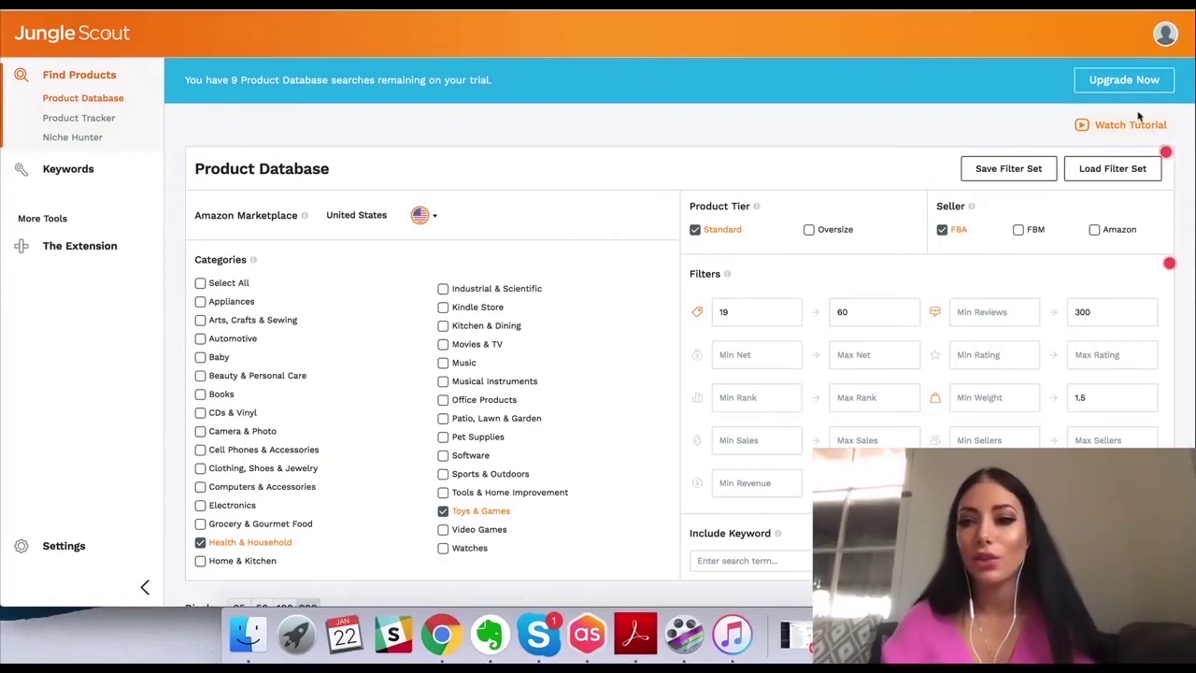
scroll(887, 157, down, 3)
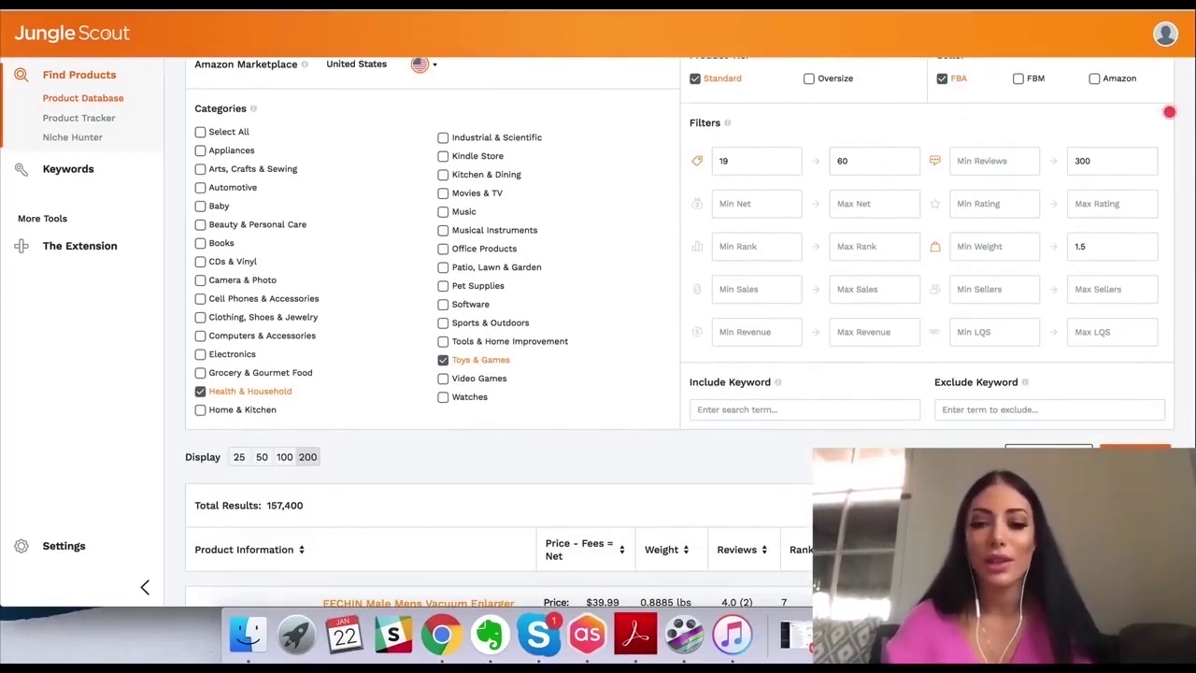
Open the Product Tracker, accept its guided setup and start a new group for the United States marketplace
click(101, 118)
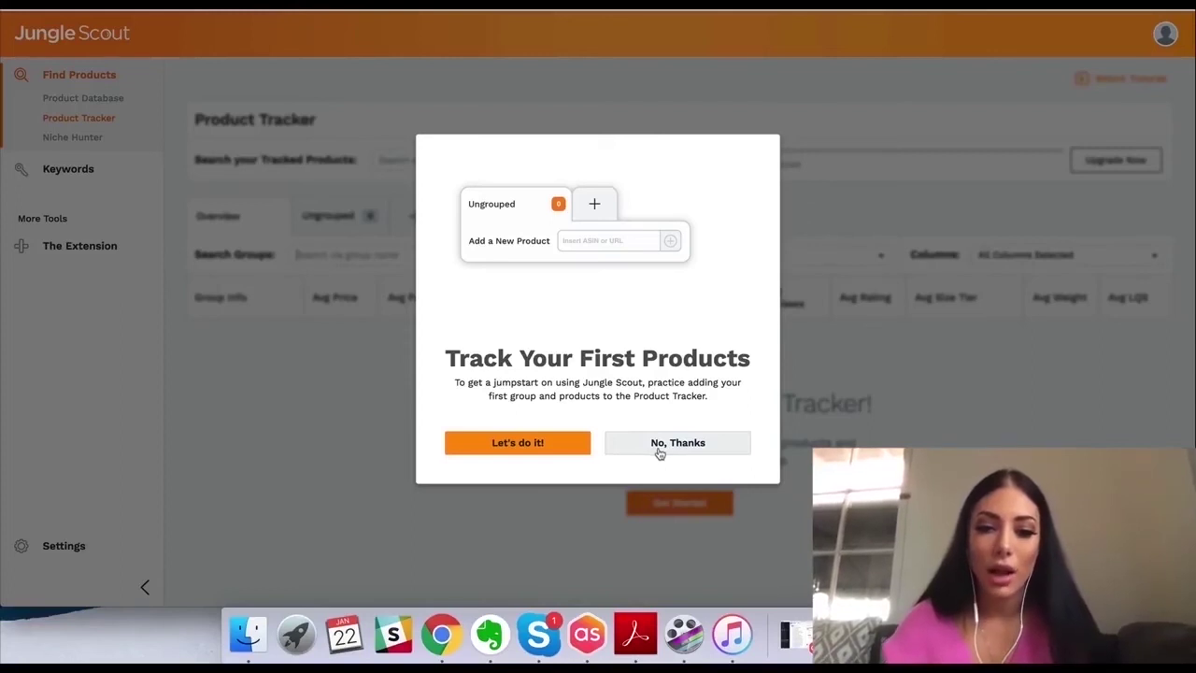
click(524, 441)
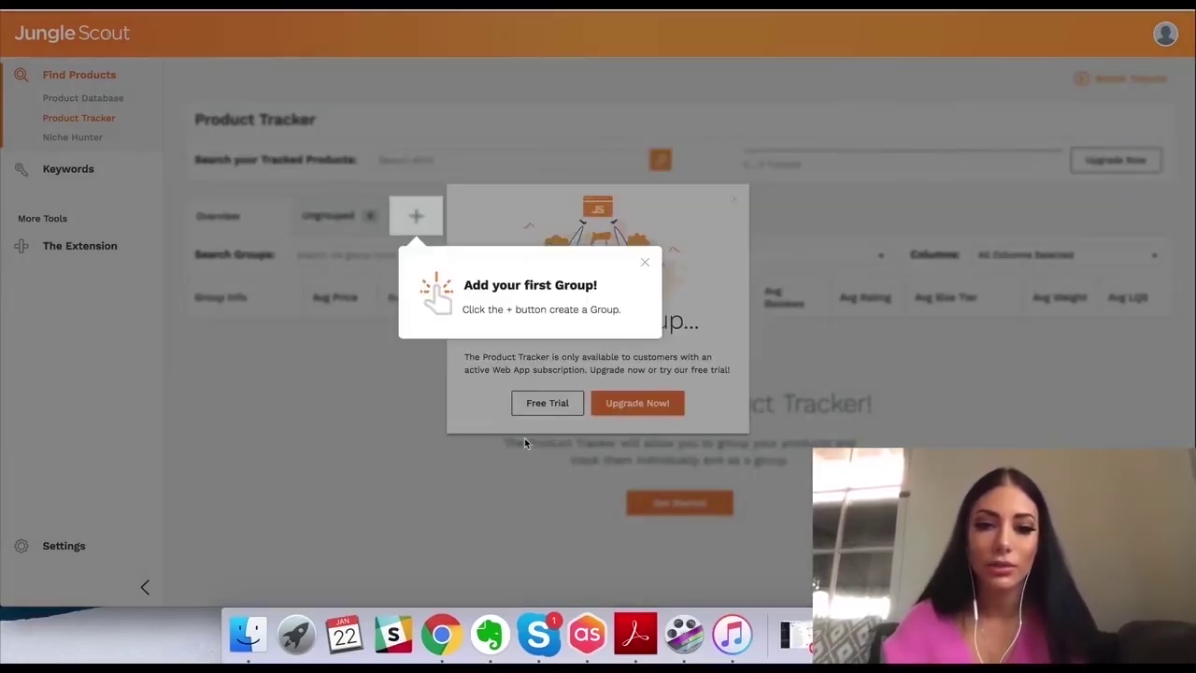
click(419, 228)
click(417, 217)
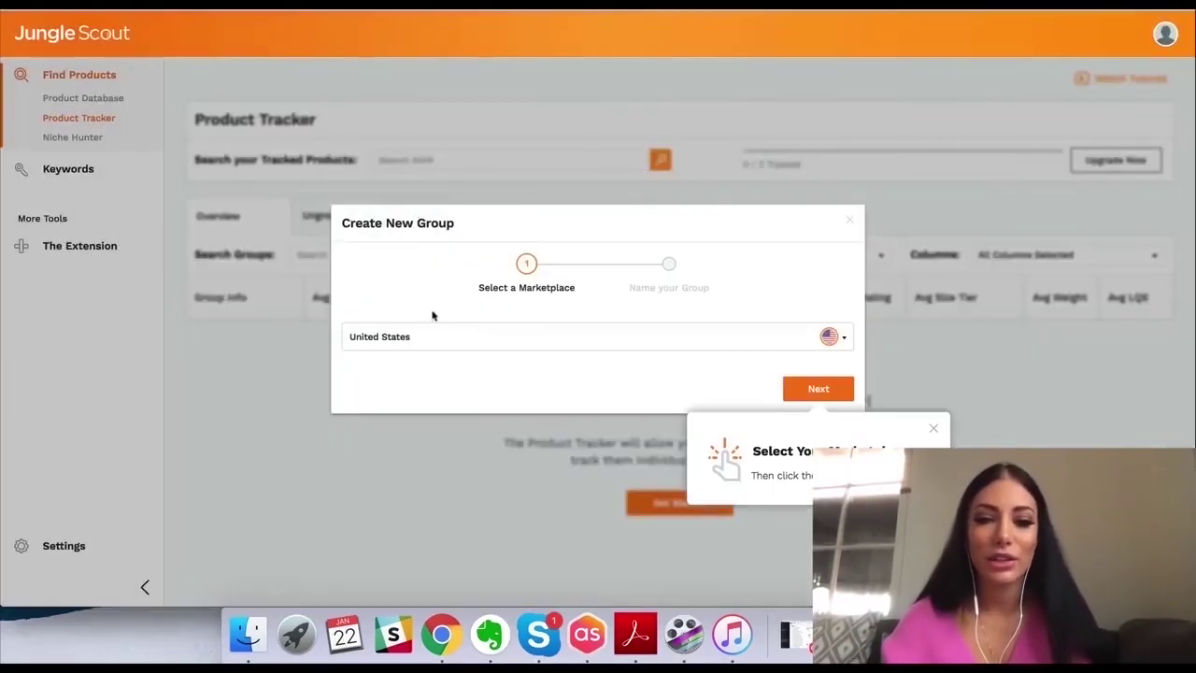
click(832, 388)
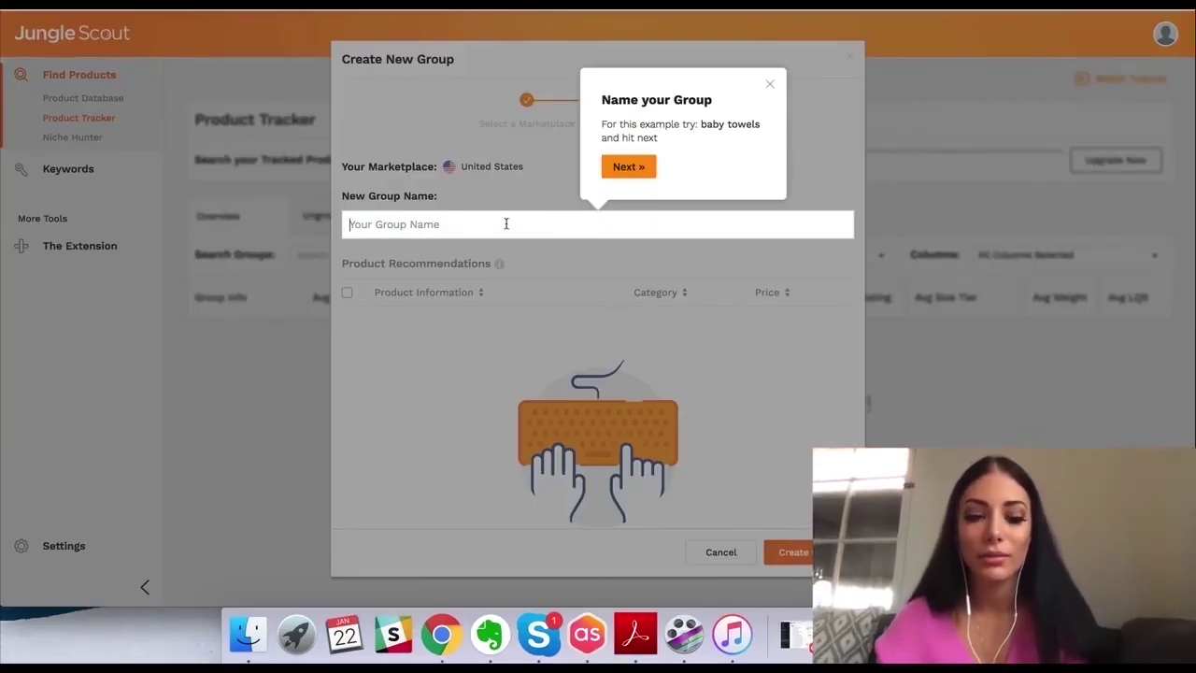
Name the new tracker group "Cell phone case" and continue to the recommended products
text(Cell PHONE)
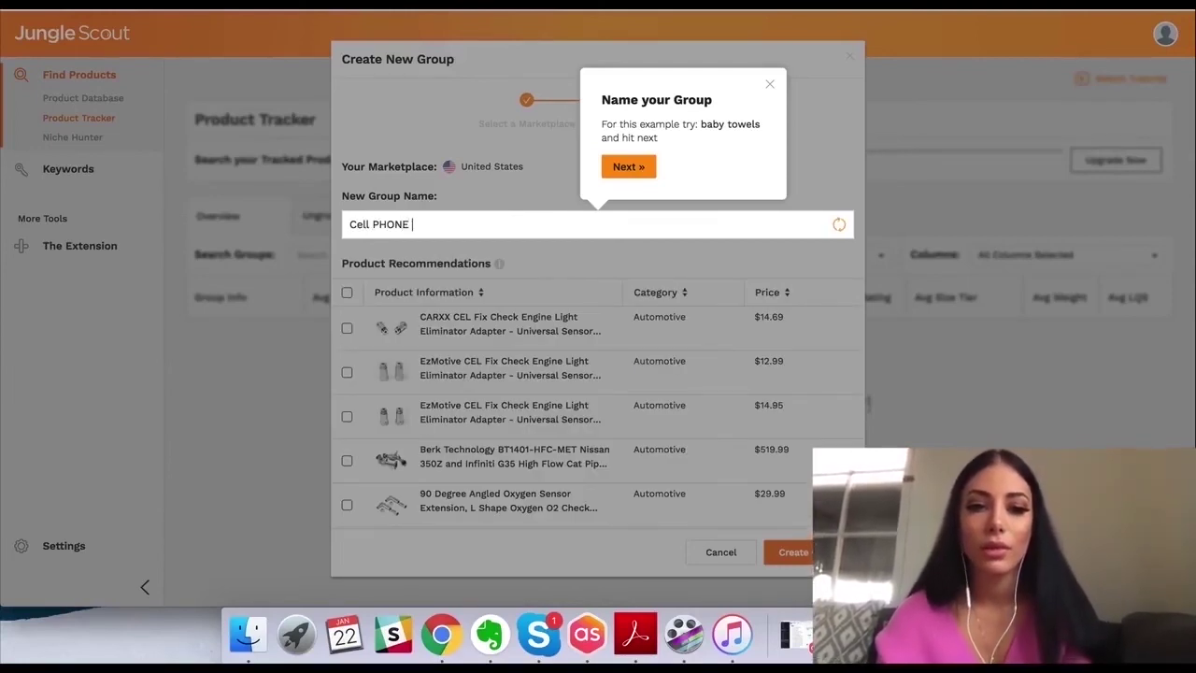
key(BackSpace)
key(BackSpace)
key(BackSpace)
key(BackSpace)
key(BackSpace)
text(ph)
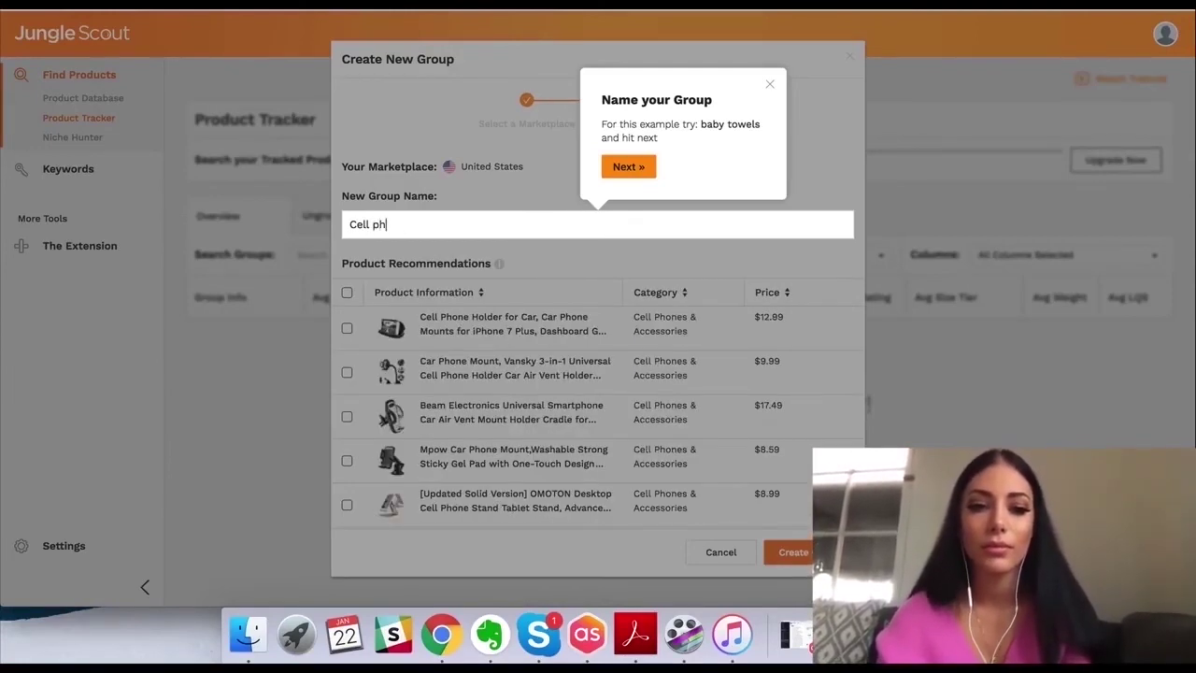
text(one case)
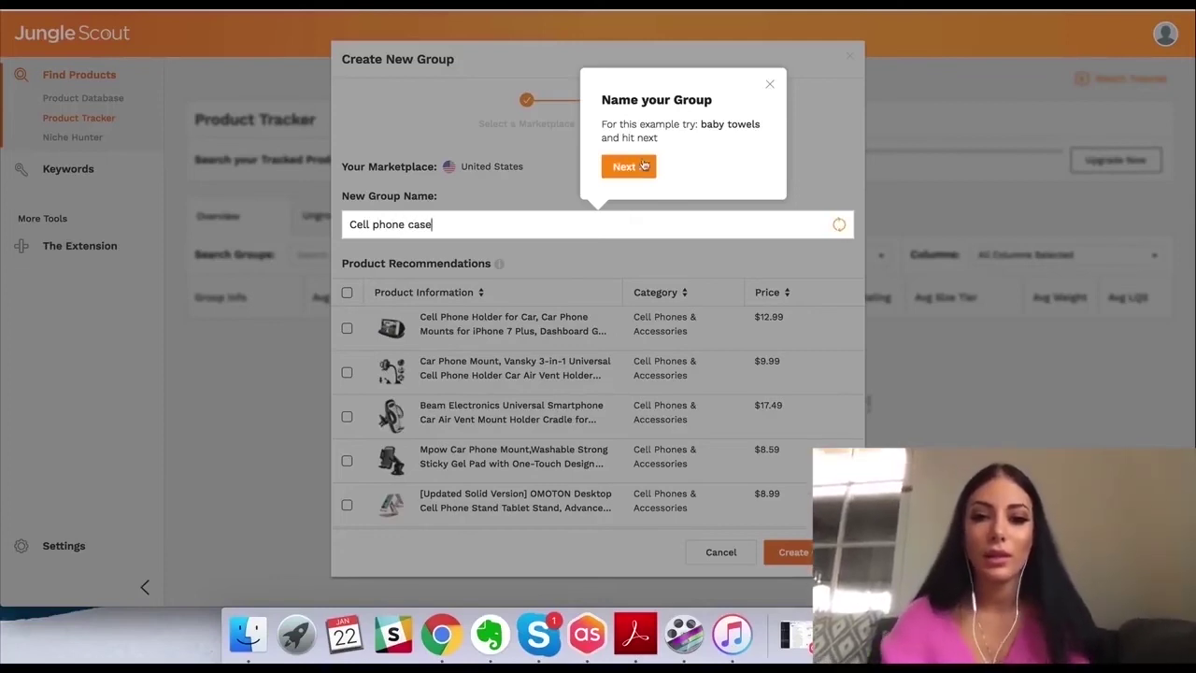
click(635, 166)
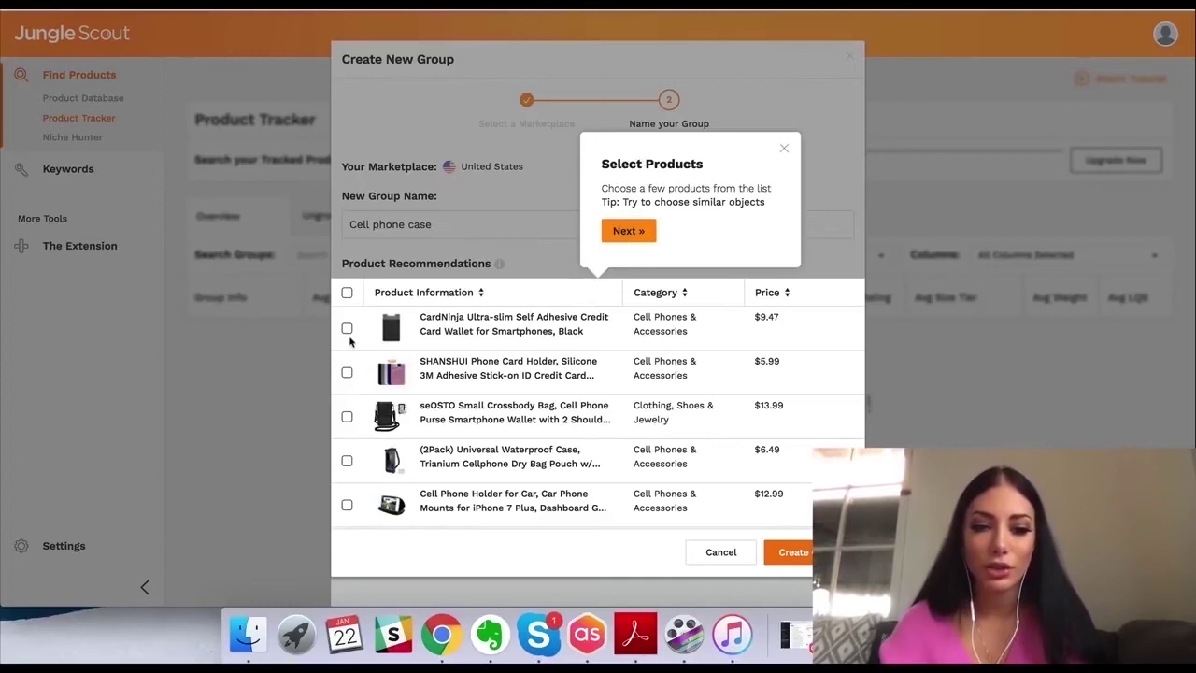
Try to create the group with the first three recommended products, then leave the setup guide
click(346, 329)
click(346, 372)
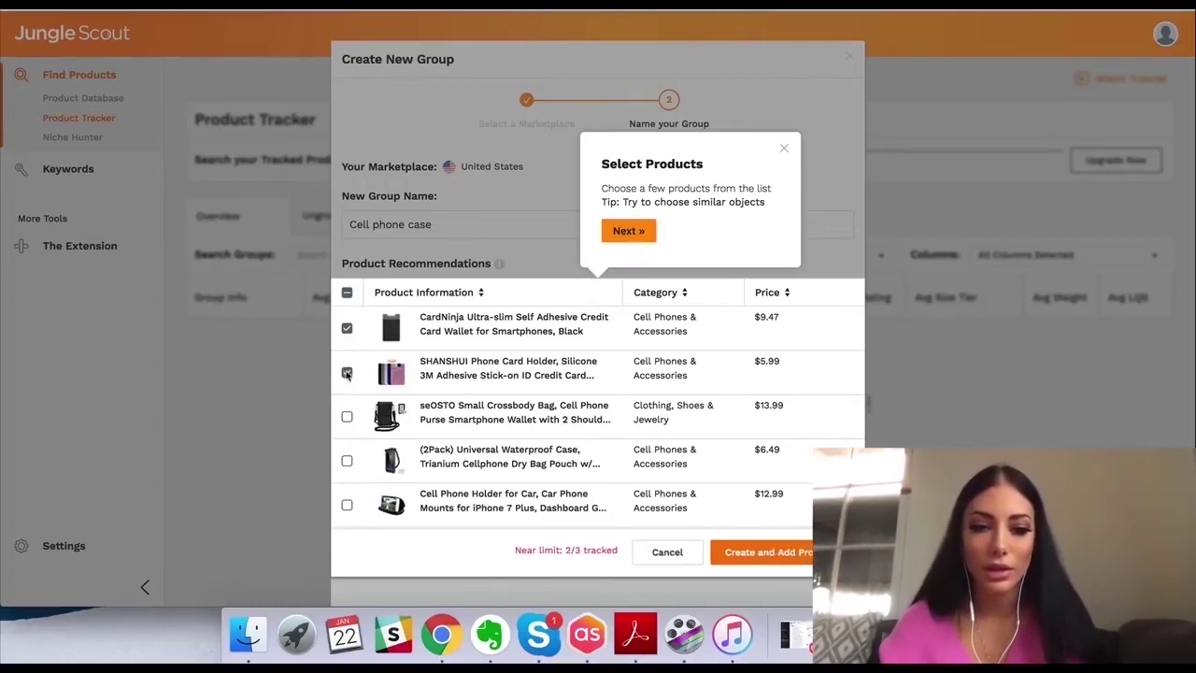
click(346, 417)
click(639, 232)
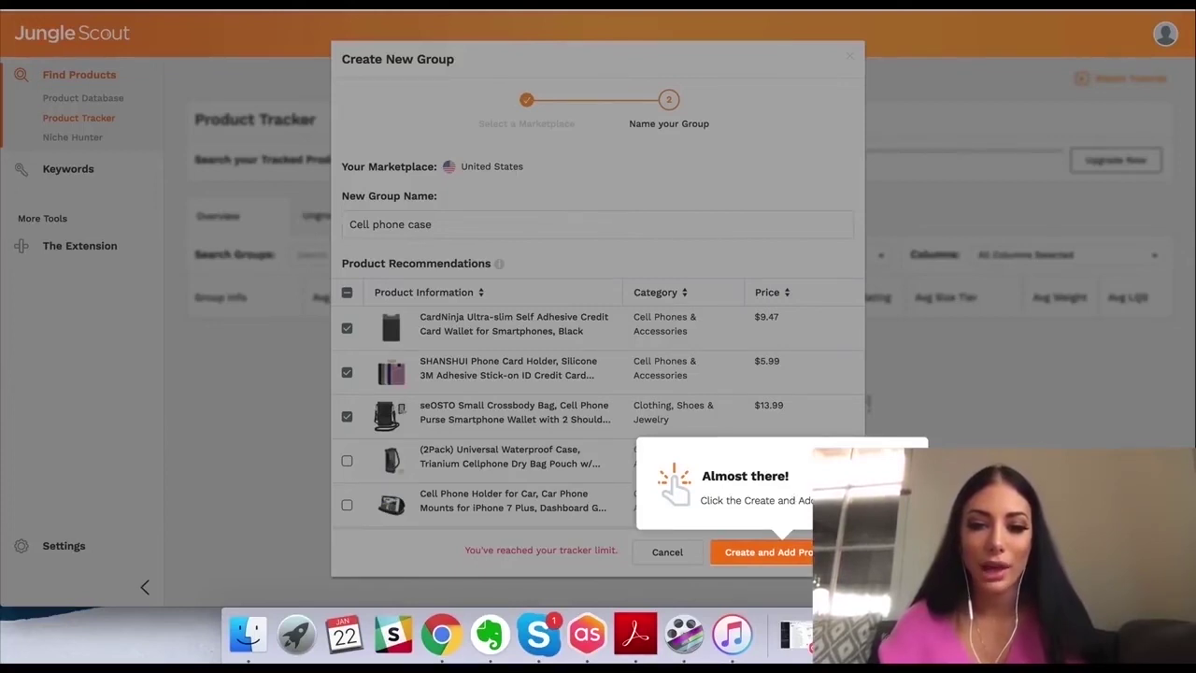
click(784, 552)
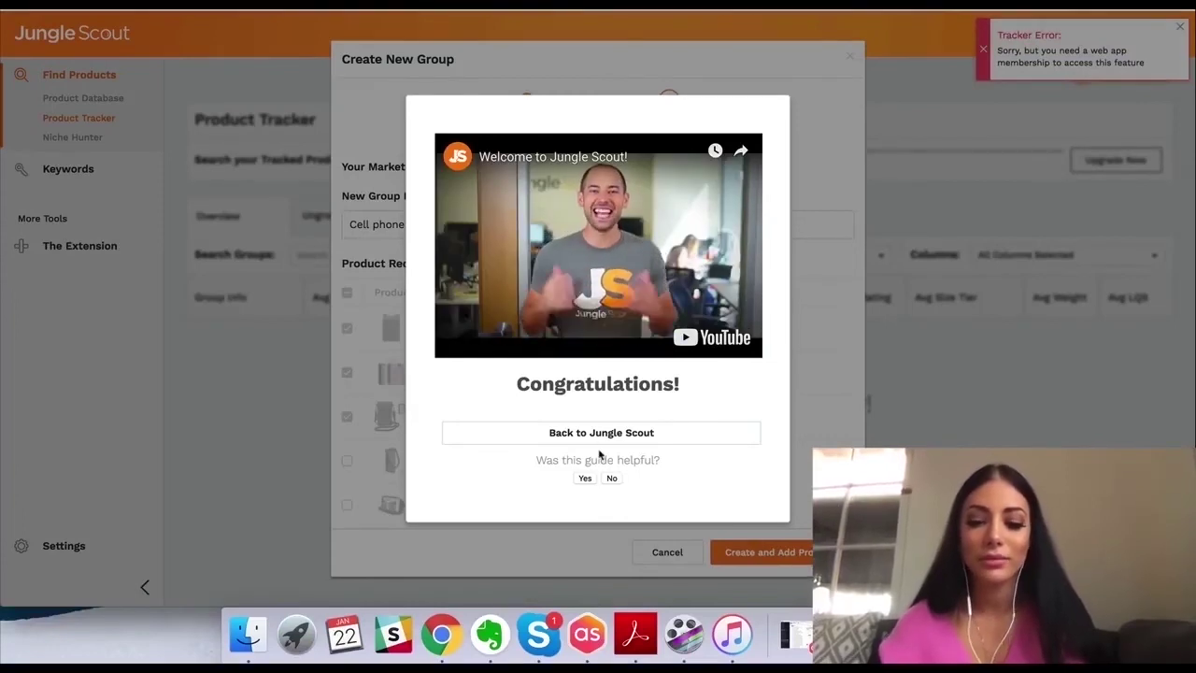
click(623, 435)
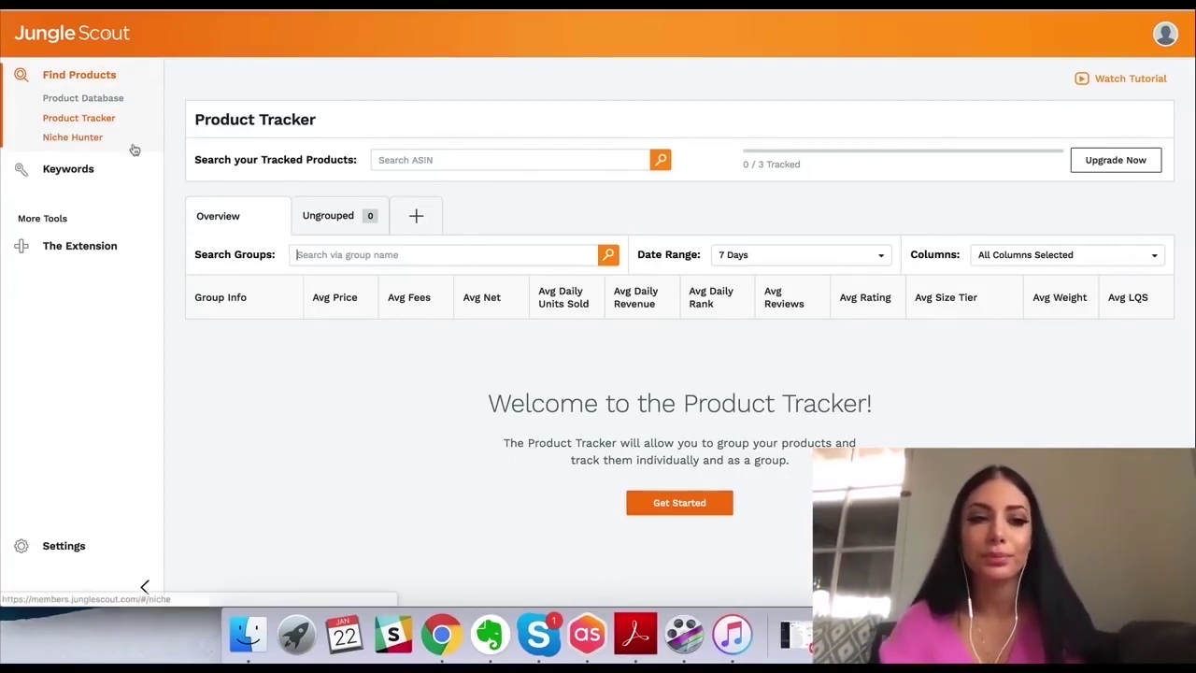
Open the Niche Hunter and restrict its categories to Health & Household
click(95, 146)
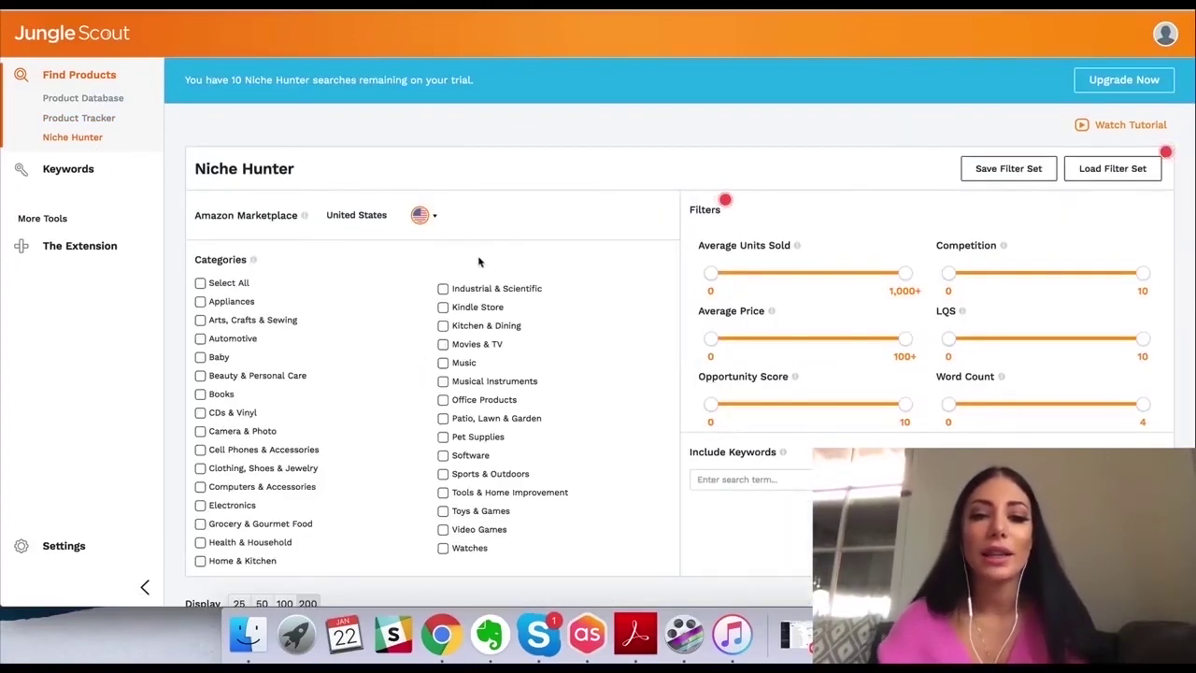
scroll(479, 261, down, 2)
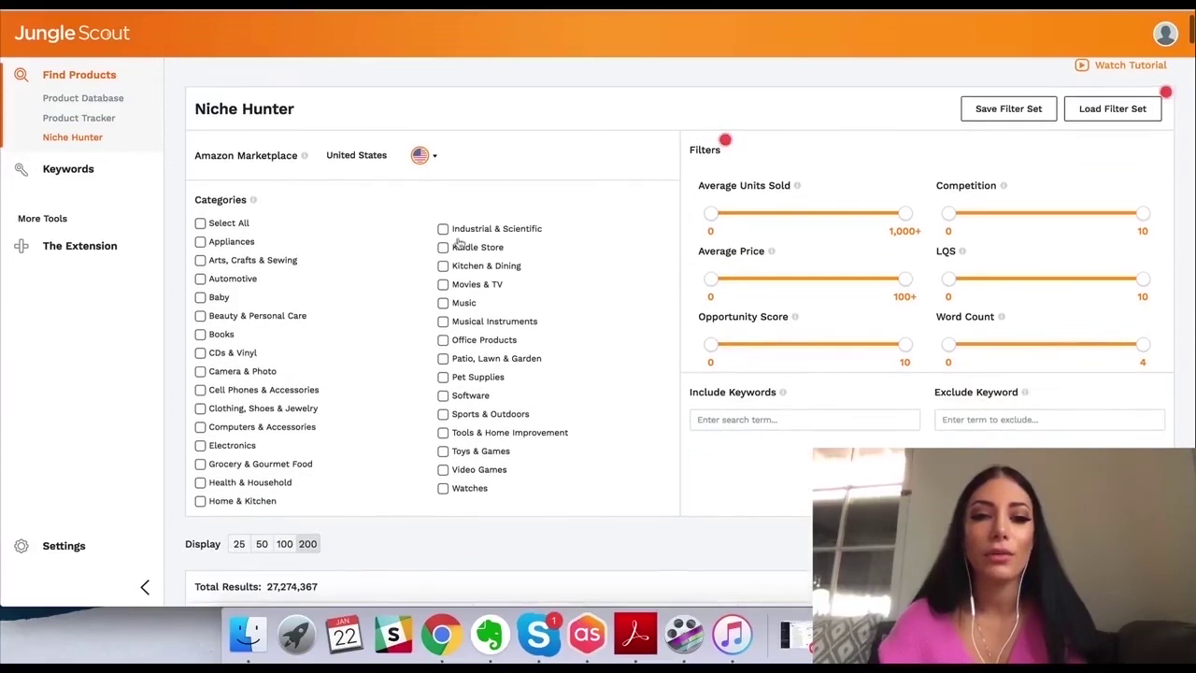
click(200, 484)
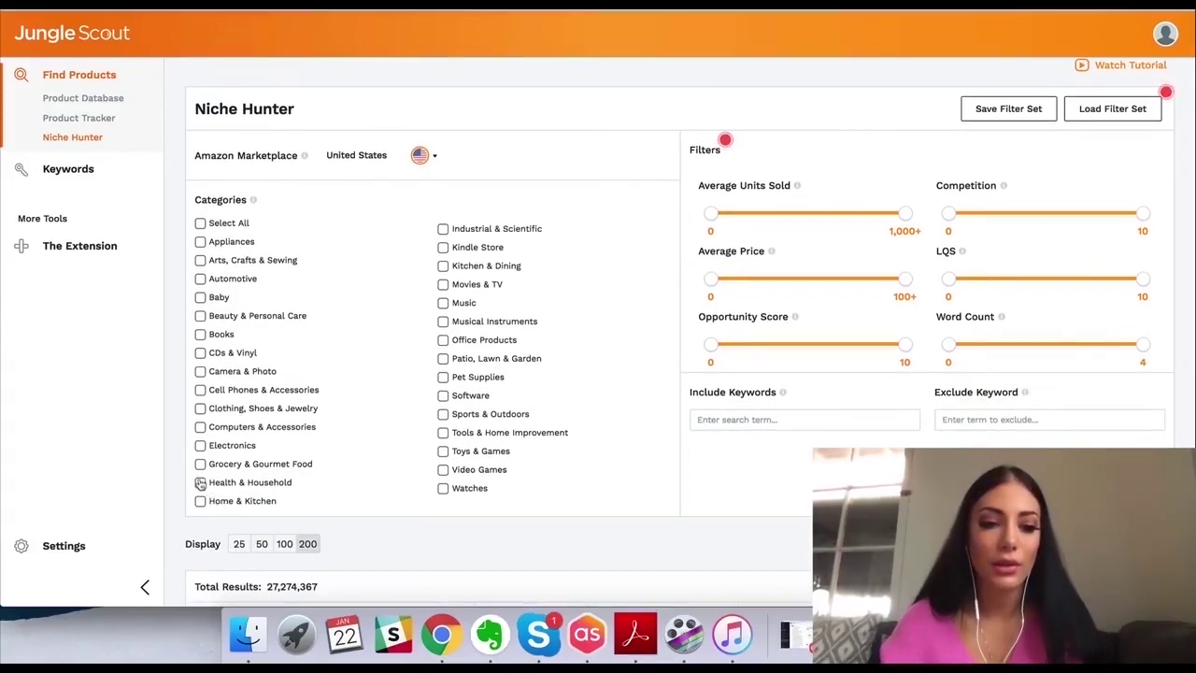
scroll(808, 198, up, 1)
scroll(808, 198, up, 2)
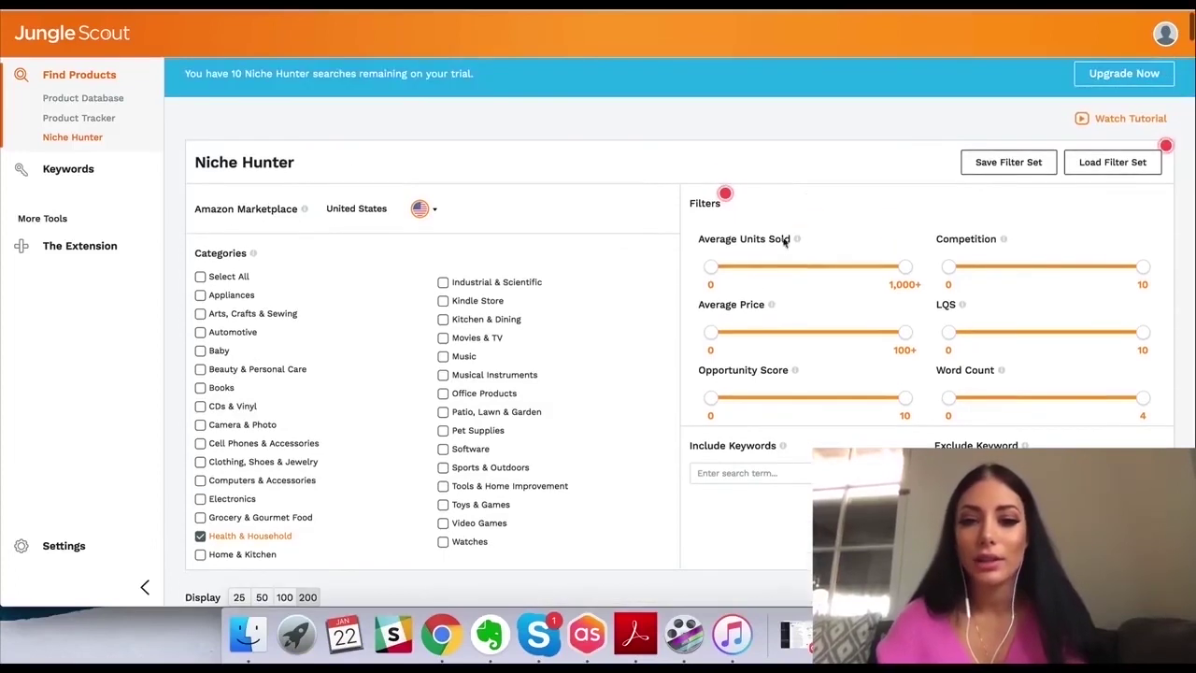
Limit the niche filters to an average price of 34 to 56 and at least 289 average units sold
drag(905, 333, 834, 335)
drag(712, 335, 820, 338)
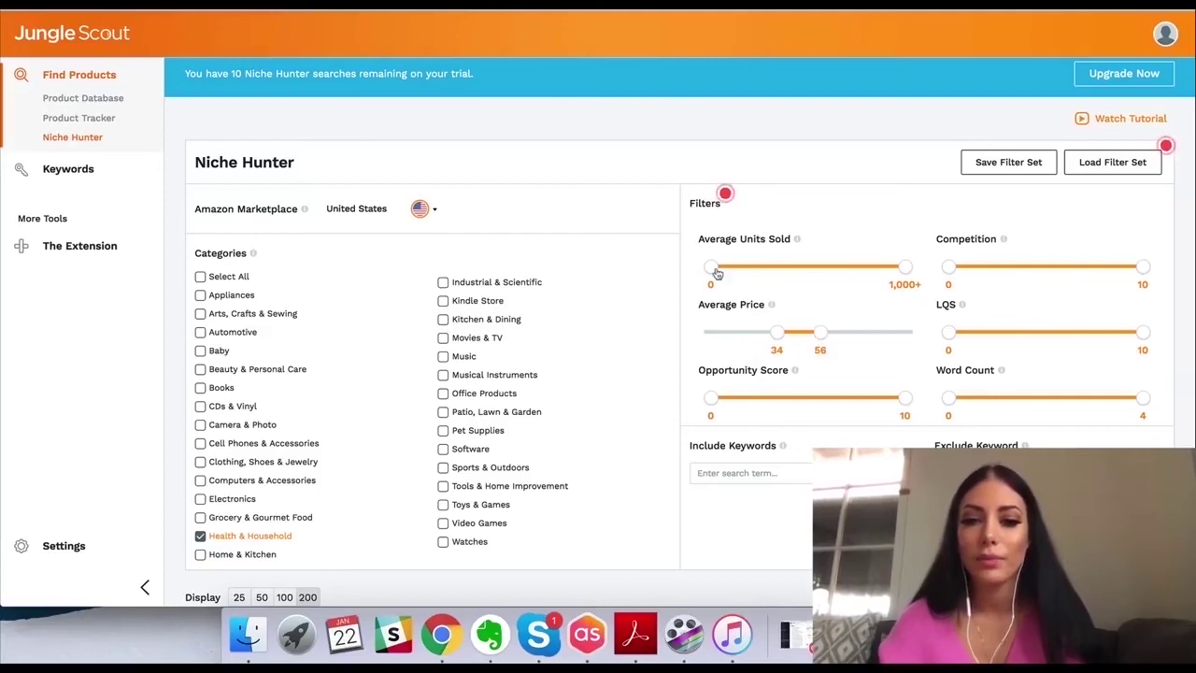
drag(717, 272, 769, 278)
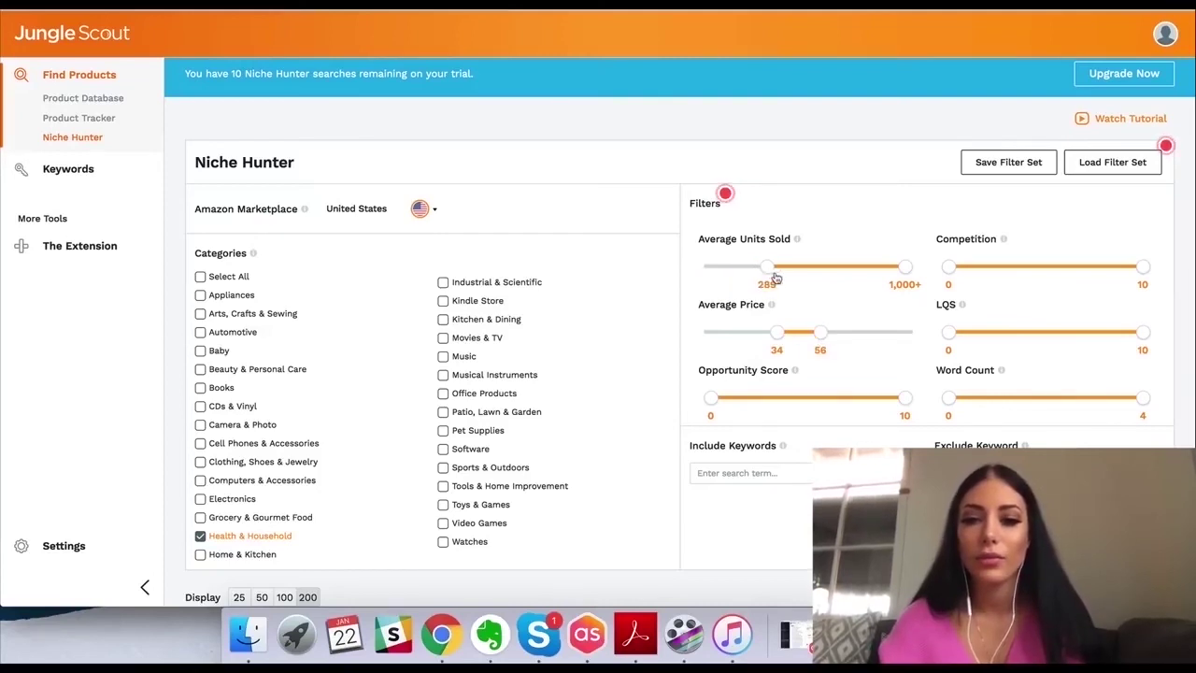
Cap competition at 5, set the minimum opportunity score to 4, and run the niche search
drag(1143, 268, 1041, 275)
scroll(944, 422, down, 2)
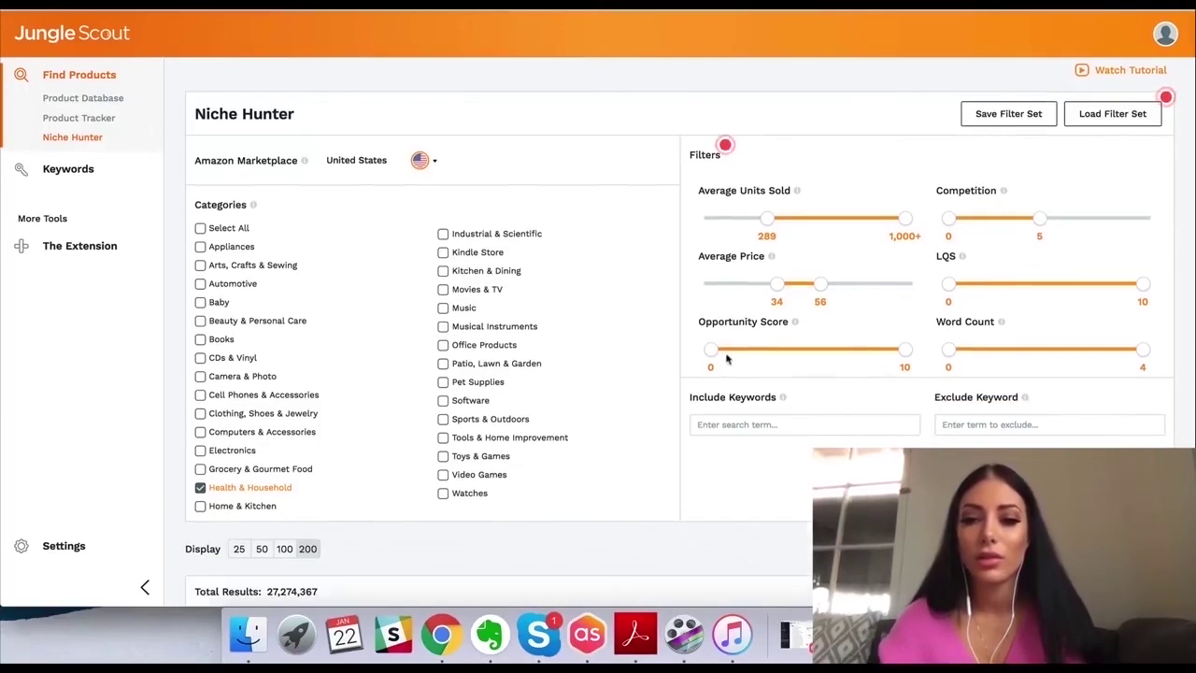
drag(711, 351, 796, 363)
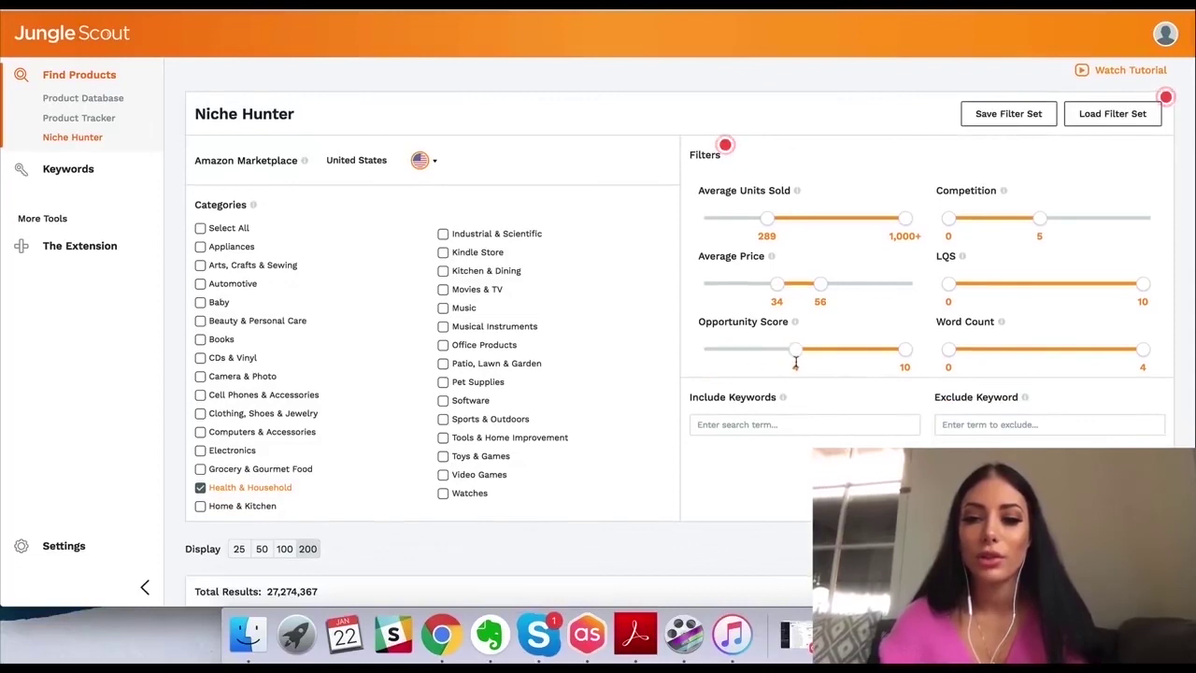
scroll(1033, 342, down, 2)
scroll(1034, 342, down, 3)
click(1135, 400)
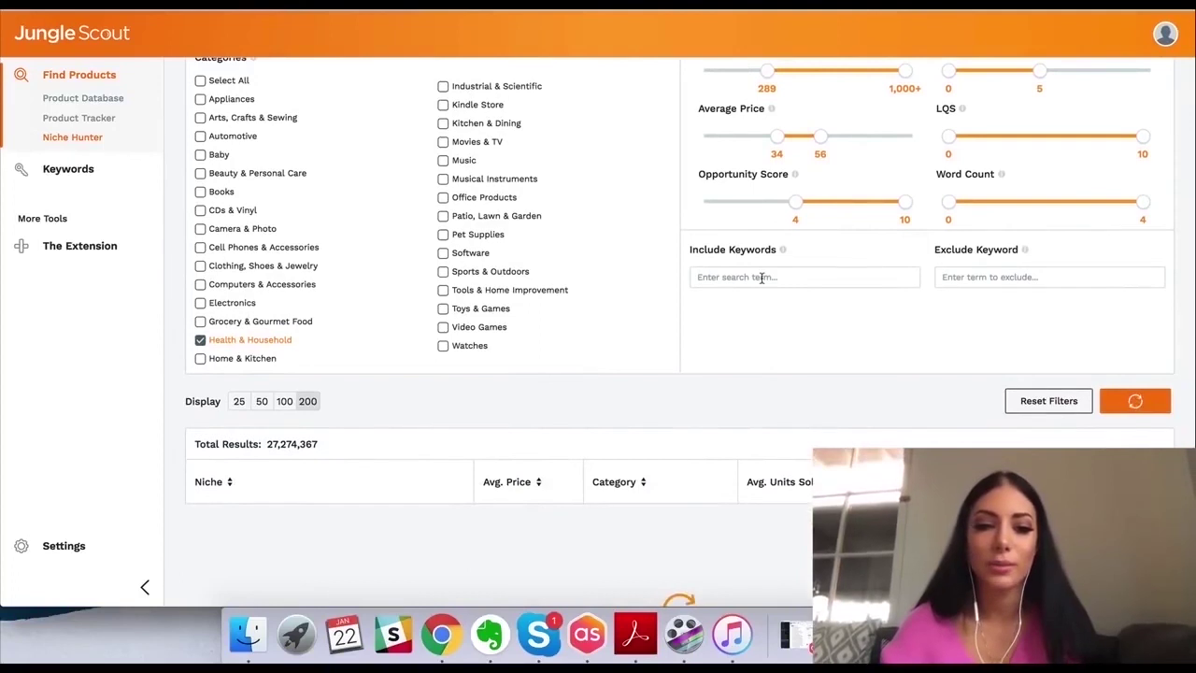
scroll(761, 278, down, 5)
scroll(421, 113, up, 1)
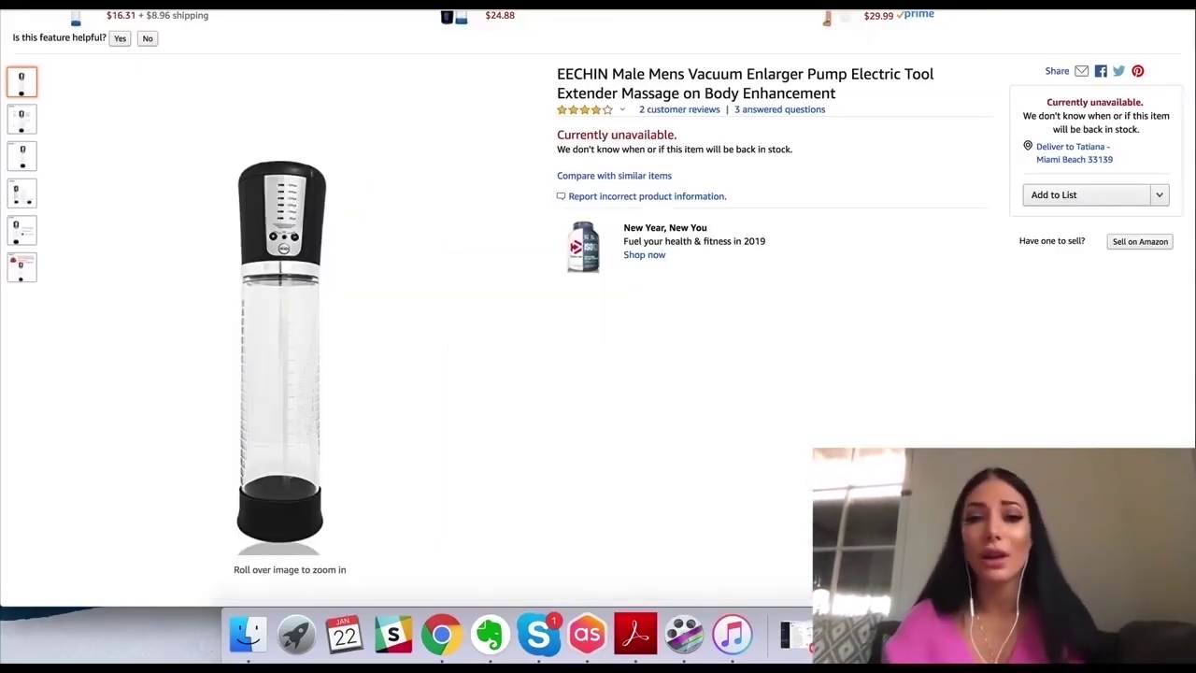
Switch to the Amazon product page, search for "slippers" and look through the results
scroll(434, 155, up, 5)
click(293, 71)
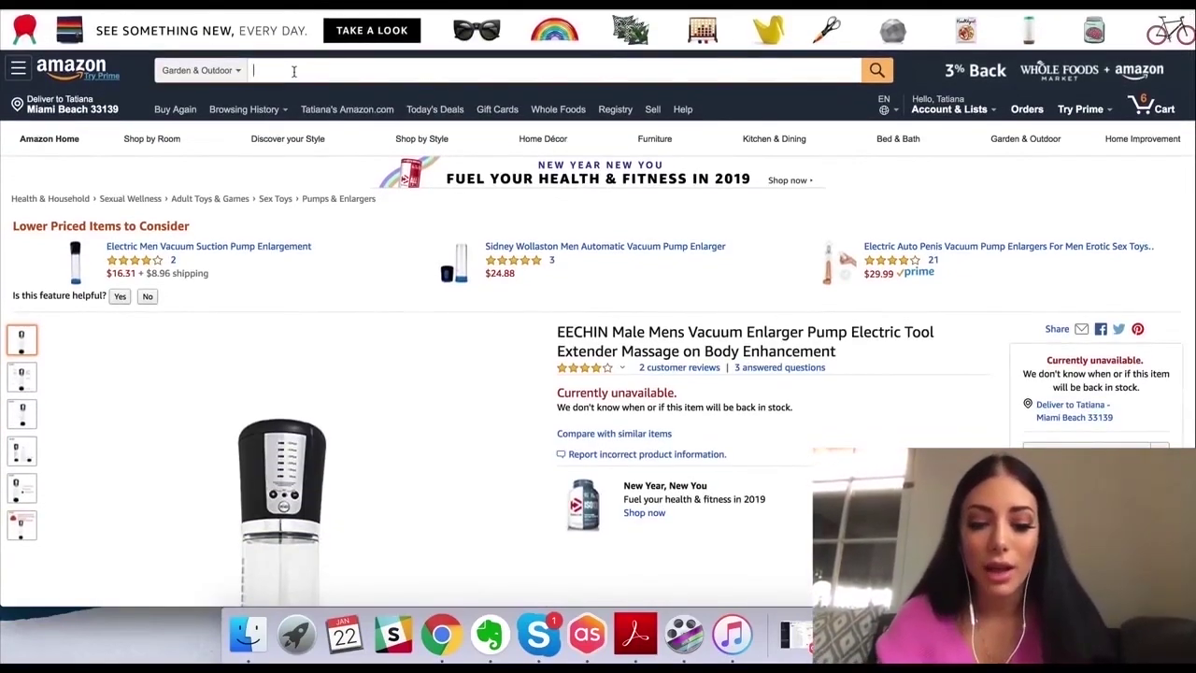
text(slippers)
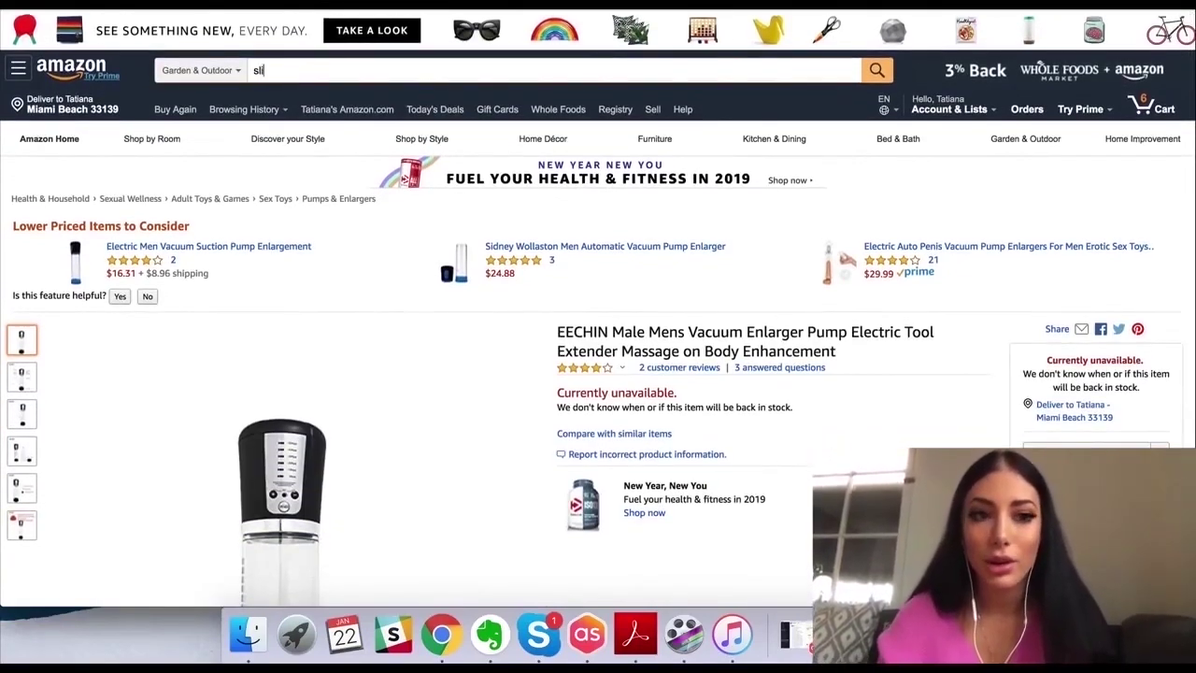
key(Return)
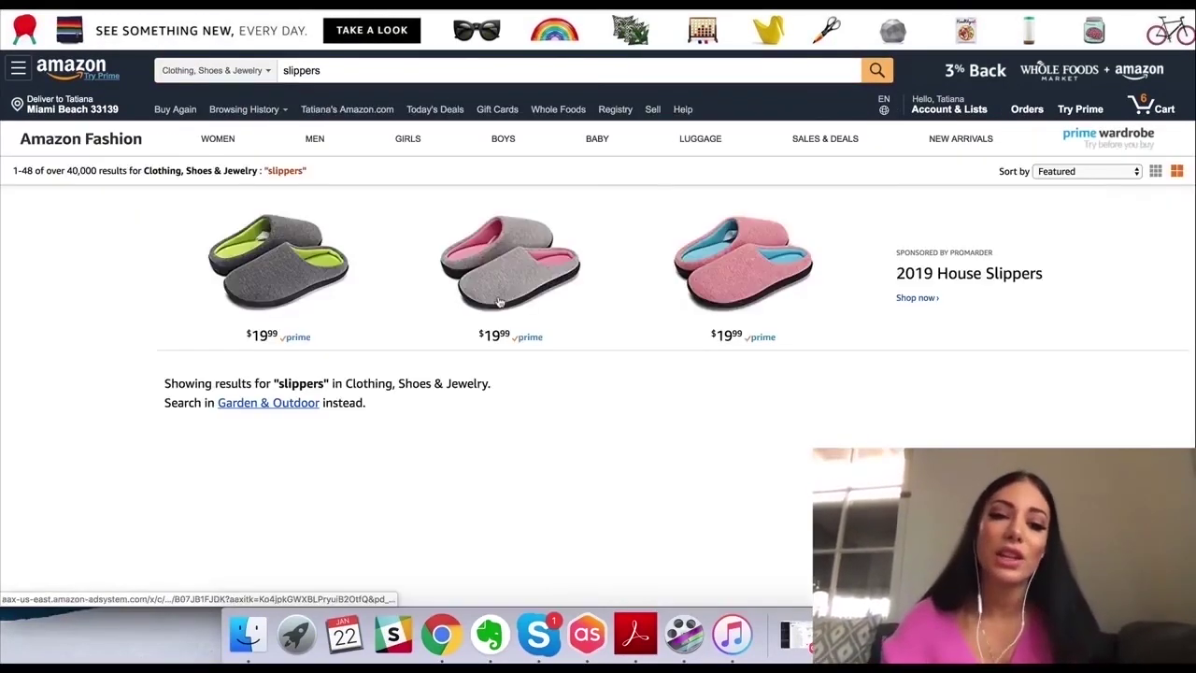
scroll(823, 344, down, 4)
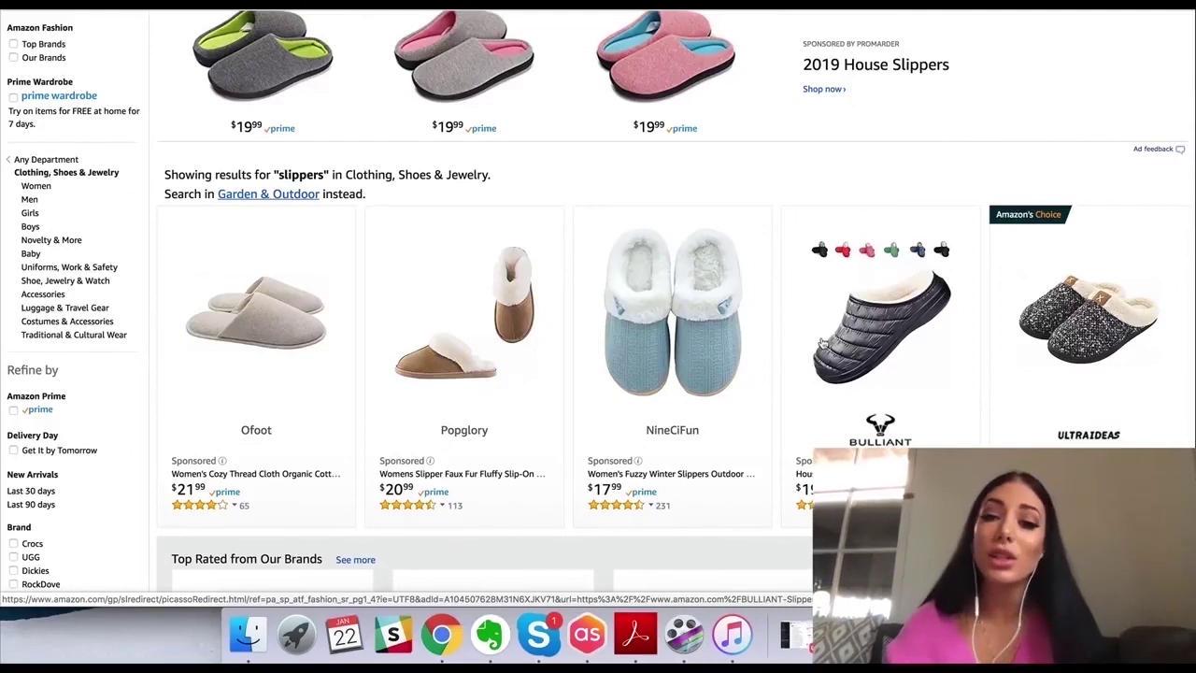
scroll(823, 344, down, 3)
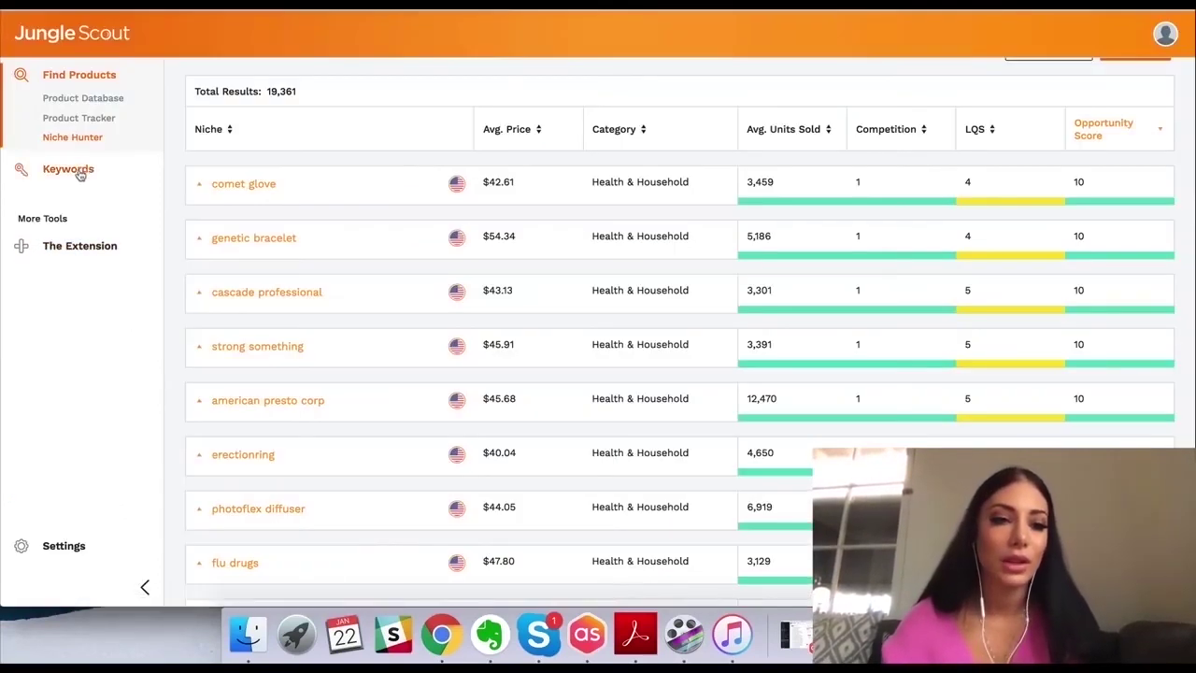
Return to Jungle Scout and open the Listing Builder among its keyword tools
click(80, 173)
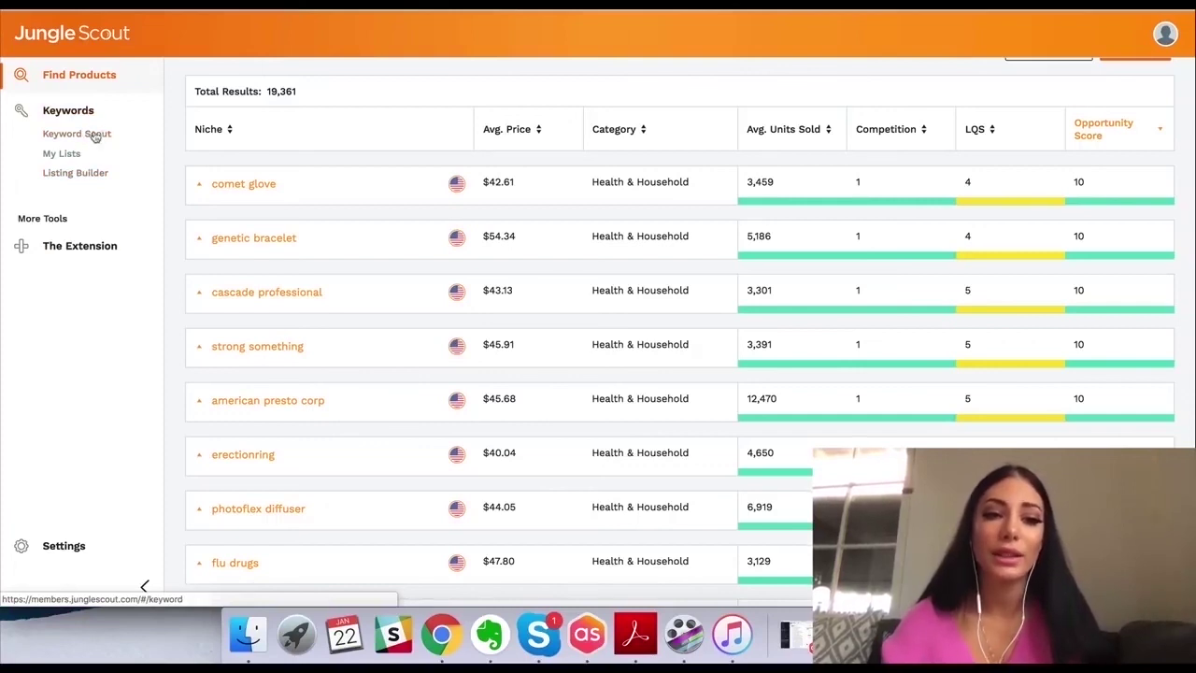
click(67, 185)
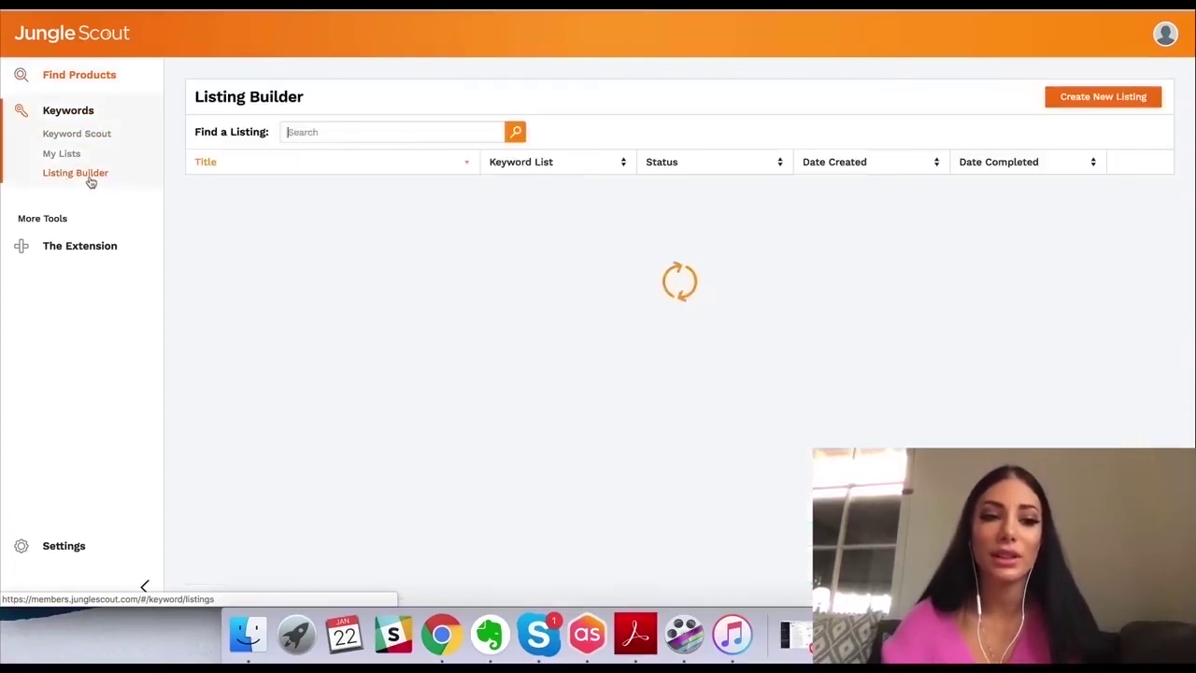